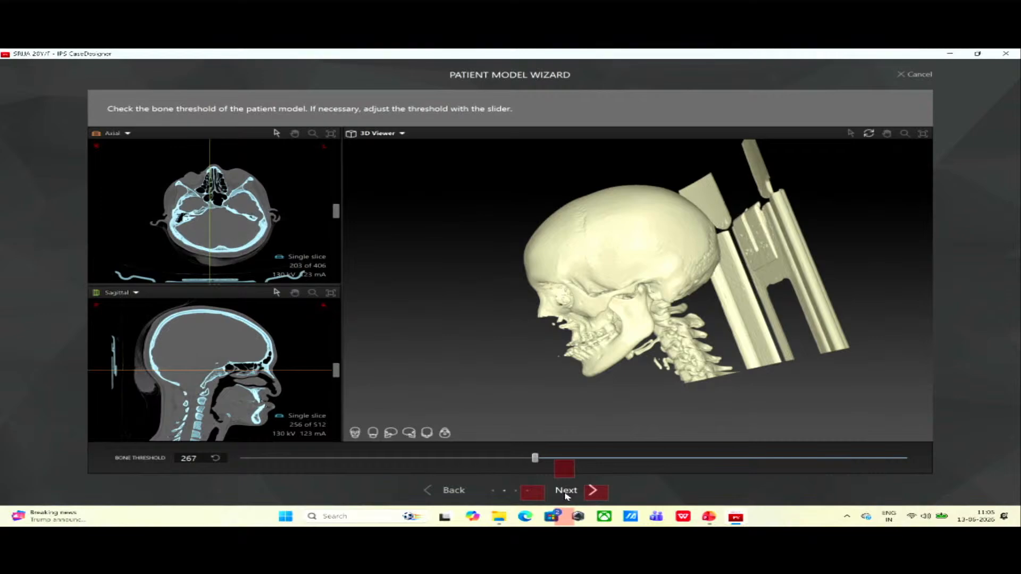
Accept the bone threshold at 267 and set the patient model's skin threshold to -308.
click(567, 492)
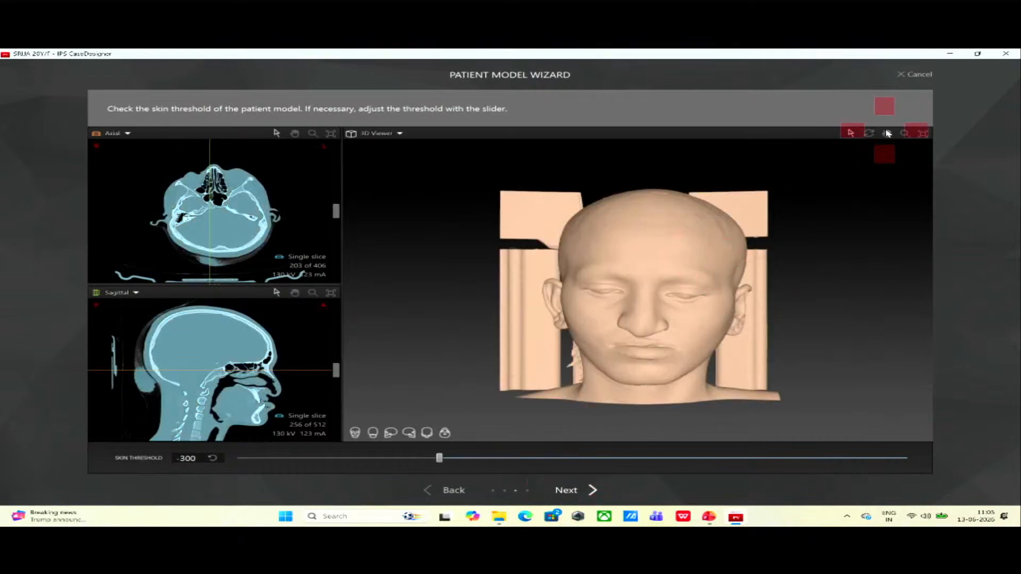
click(869, 133)
drag(775, 234, 568, 332)
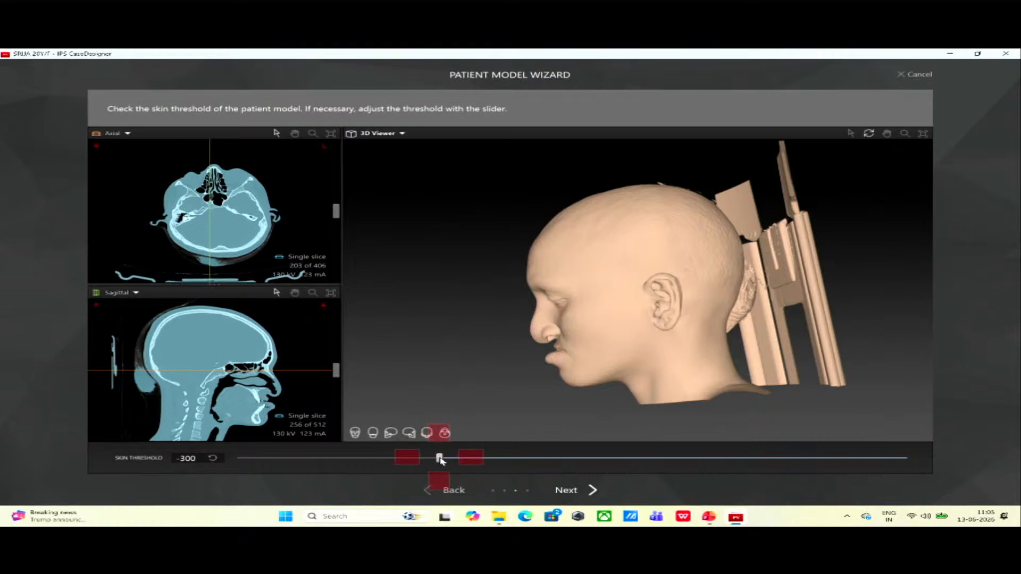
mouse_move(440, 458)
mouse_down()
mouse_move(647, 458)
mouse_move(425, 458)
mouse_move(405, 468)
mouse_move(440, 468)
mouse_up()
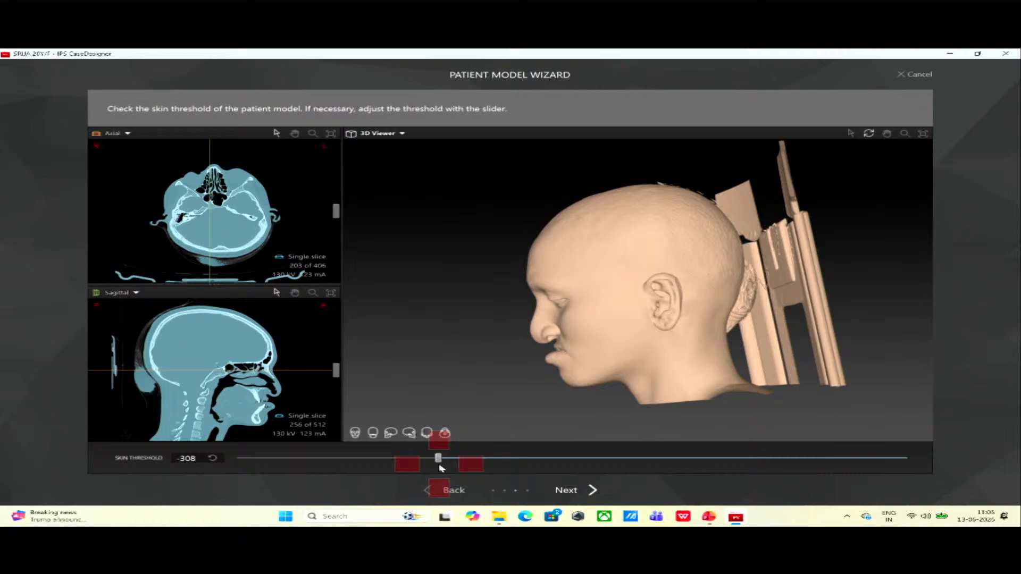
click(568, 493)
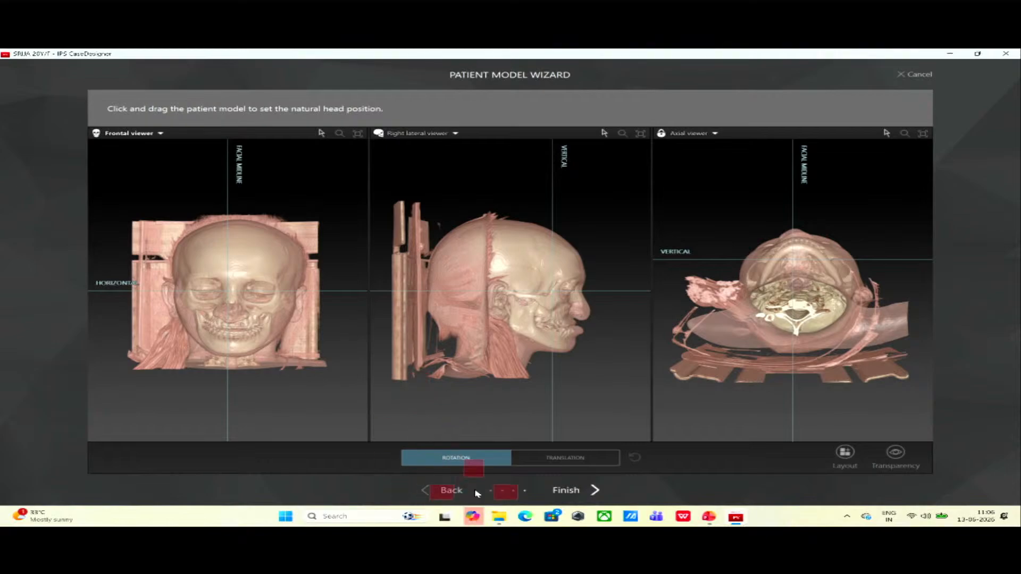
Rotate the patient model in the frontal view, and shift it up and forward in the right lateral view.
click(580, 458)
click(456, 464)
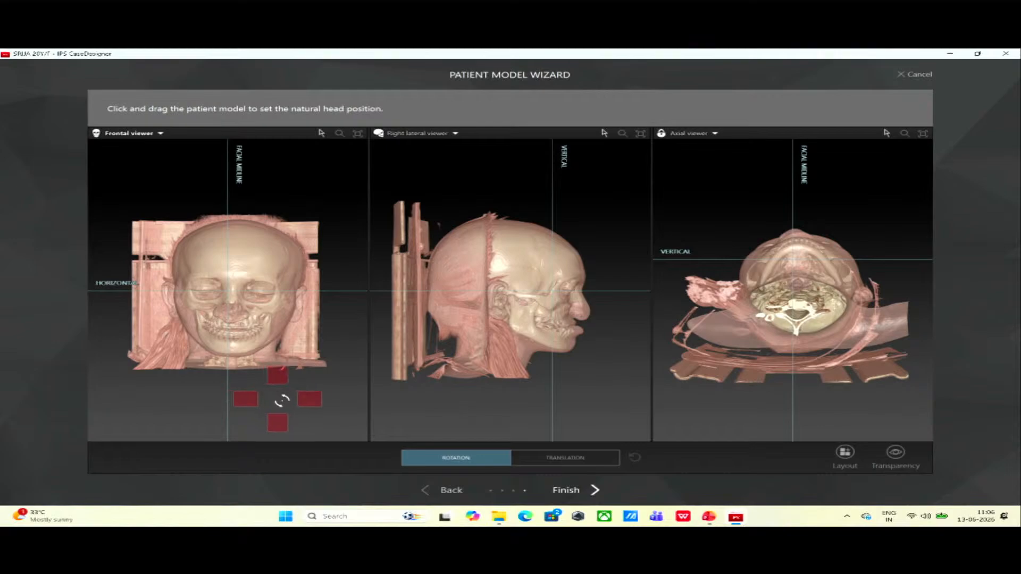
mouse_move(276, 404)
mouse_down()
mouse_move(326, 409)
mouse_move(216, 401)
mouse_move(265, 399)
mouse_move(277, 411)
mouse_move(269, 404)
mouse_up()
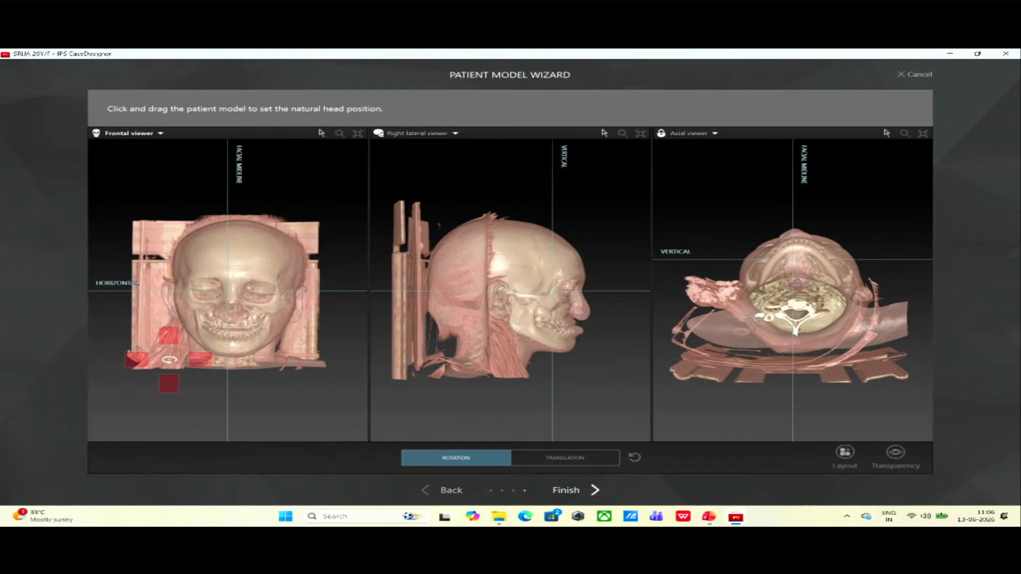
mouse_move(174, 360)
mouse_down()
mouse_move(245, 367)
mouse_move(306, 354)
mouse_move(199, 364)
mouse_move(128, 355)
mouse_move(192, 354)
mouse_up()
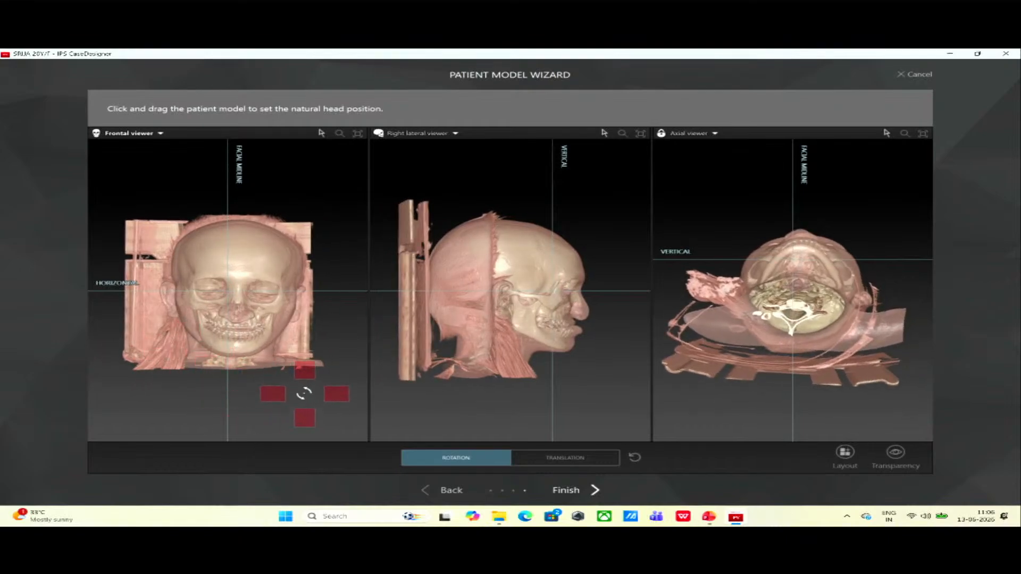
click(584, 457)
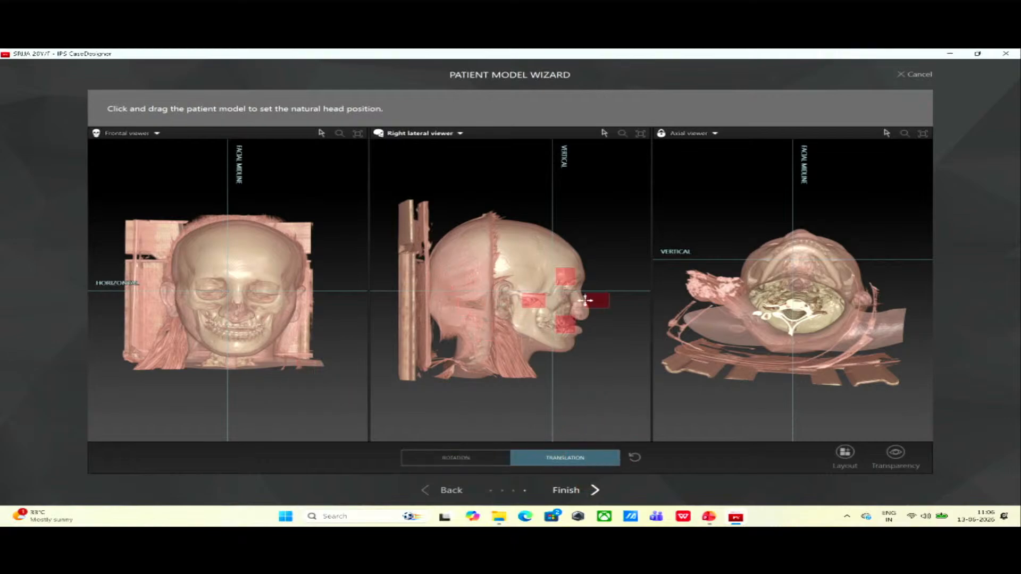
drag(527, 301, 513, 272)
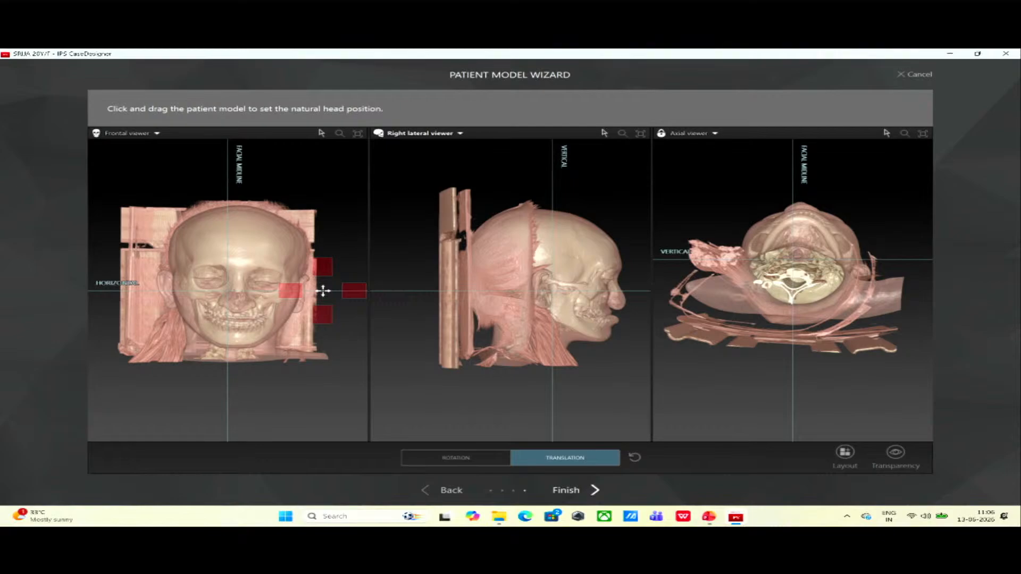
Correct the head's rotation in the frontal view and shift the model sideways to centre it on the facial midline.
click(455, 457)
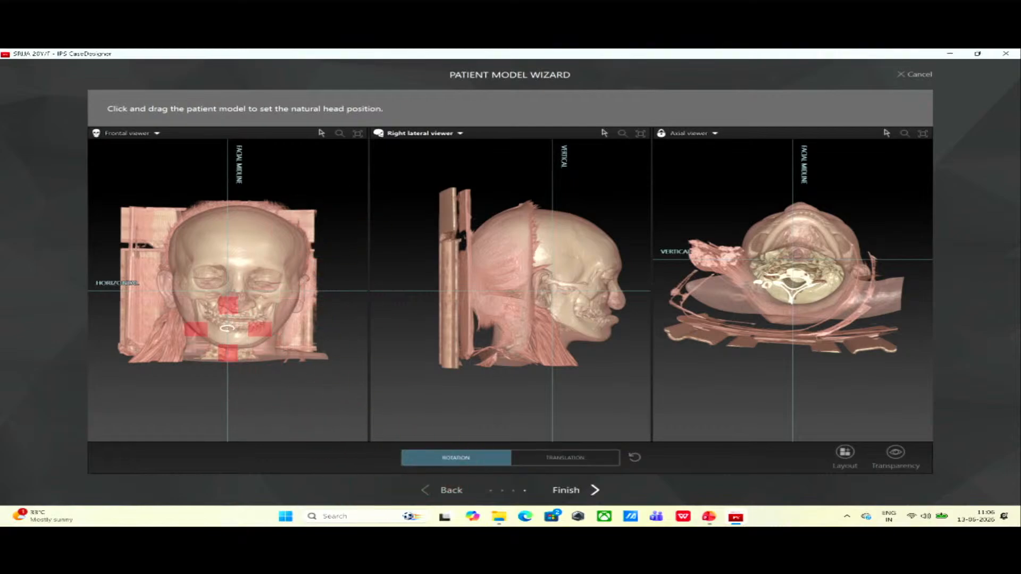
click(223, 321)
drag(223, 322, 193, 317)
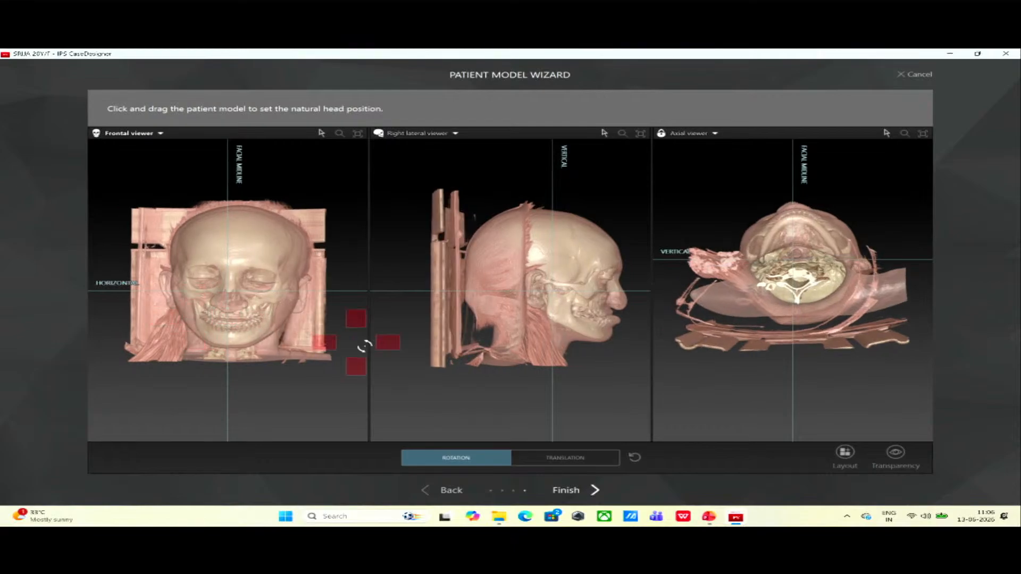
click(574, 457)
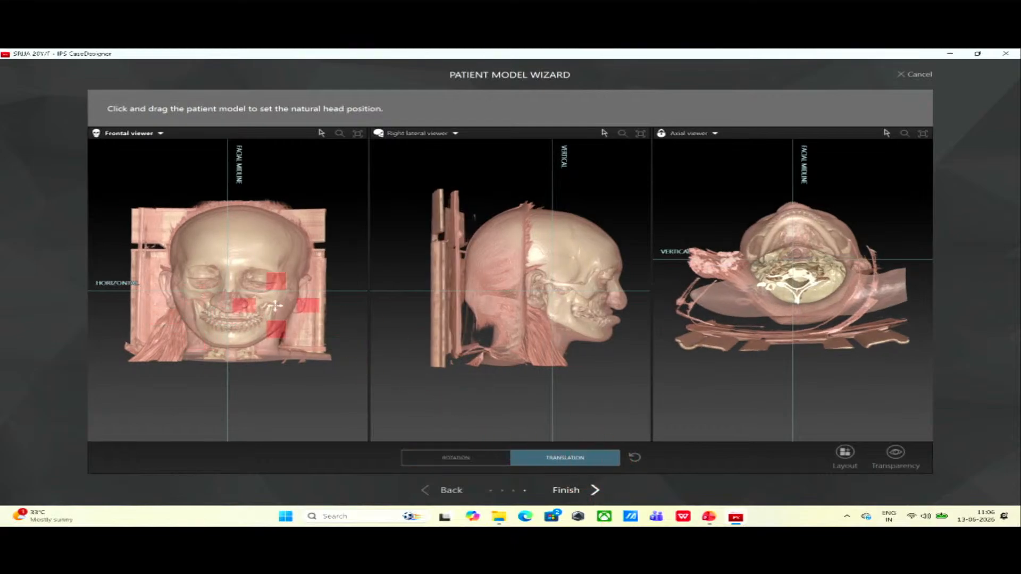
drag(275, 305, 270, 304)
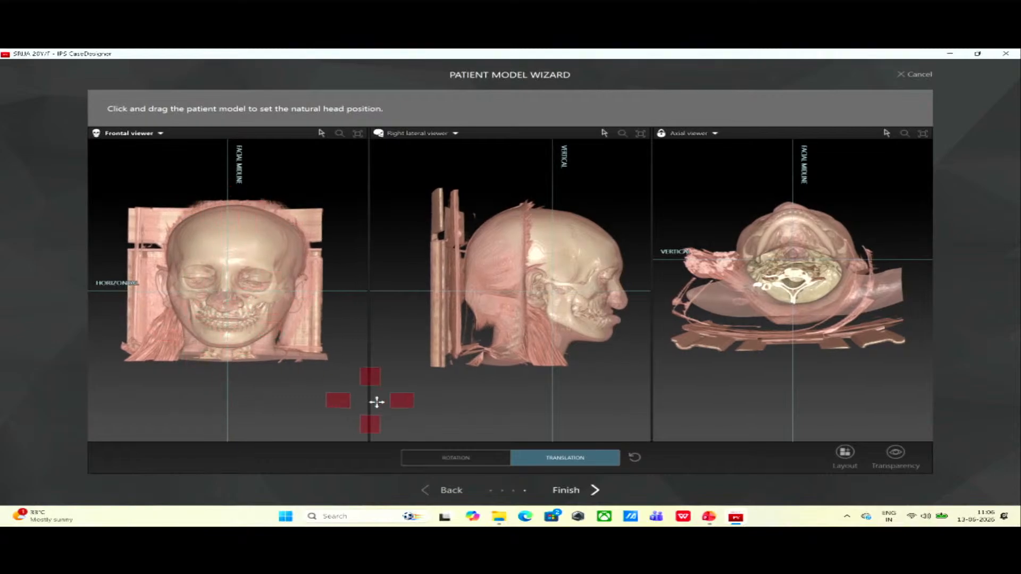
Fine-tune the head rotation in the frontal view, tilt the face upward in the right lateral view, and finish the patient model.
click(450, 458)
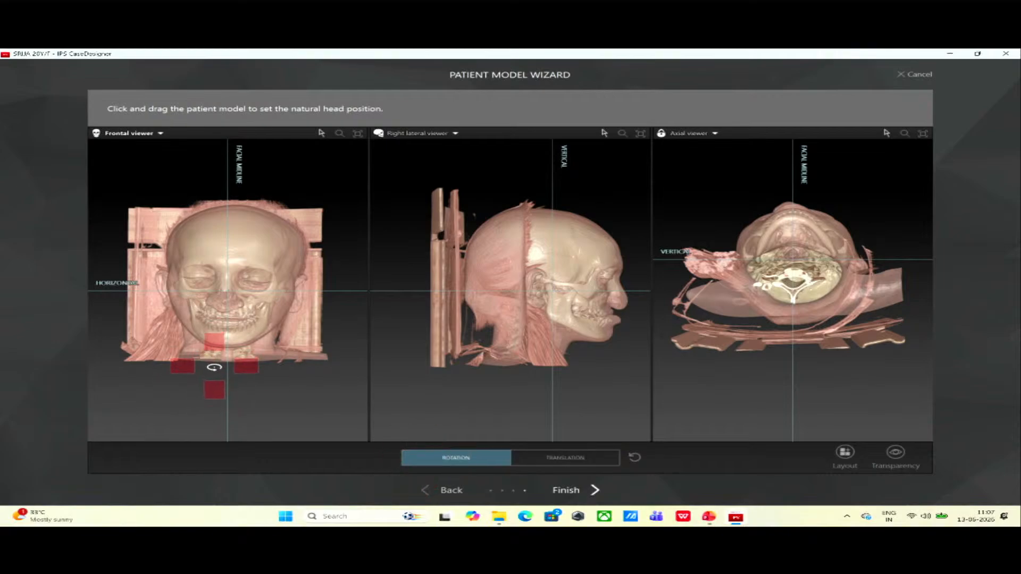
drag(214, 367, 229, 368)
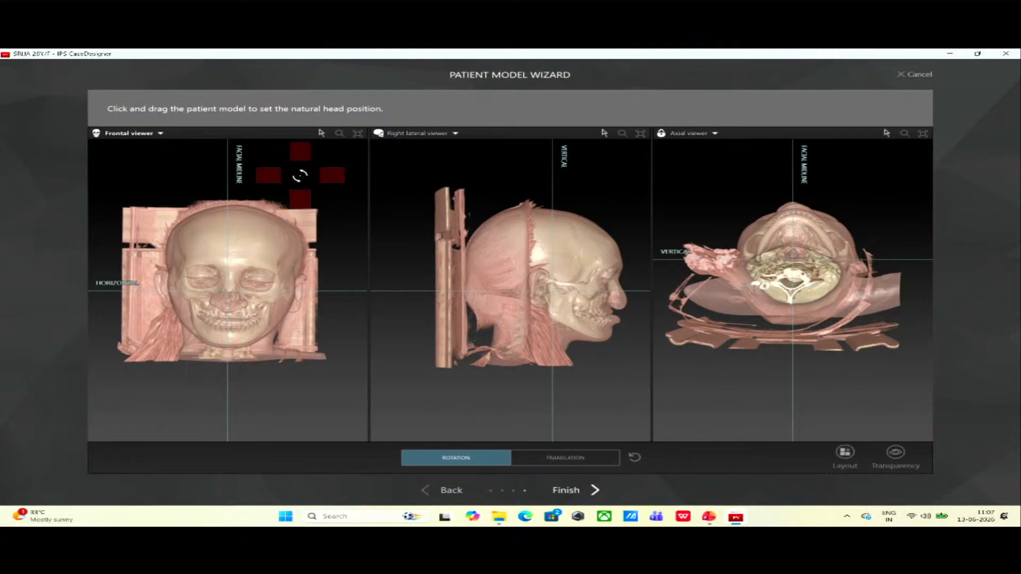
drag(301, 176, 296, 176)
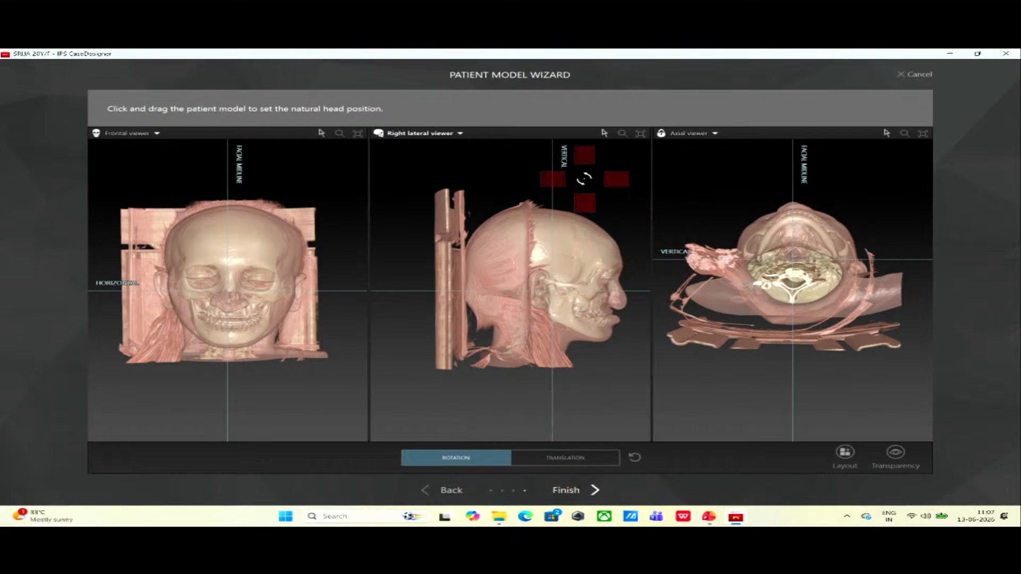
mouse_move(585, 175)
mouse_down()
mouse_move(598, 180)
mouse_move(585, 178)
mouse_up()
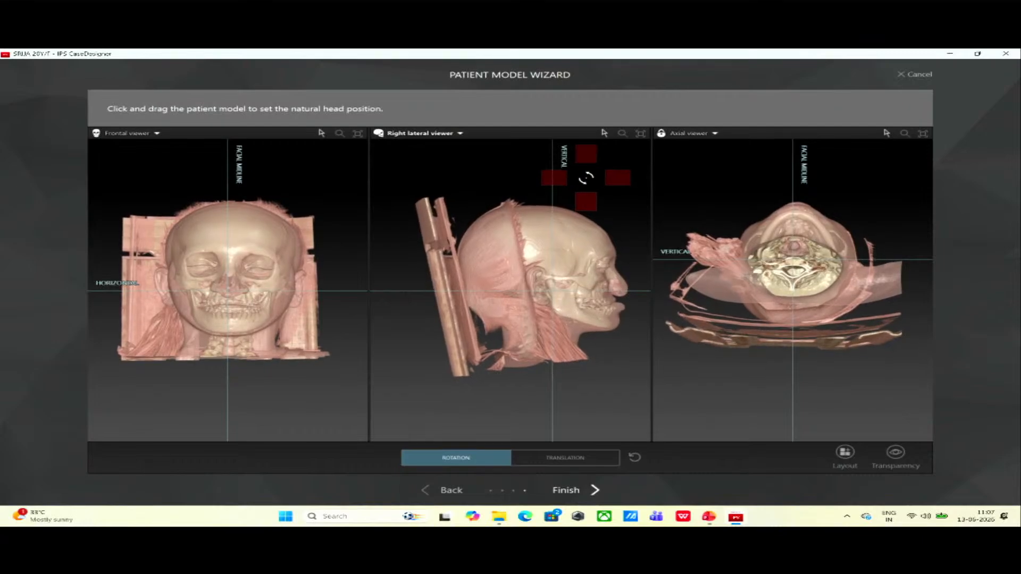
click(567, 489)
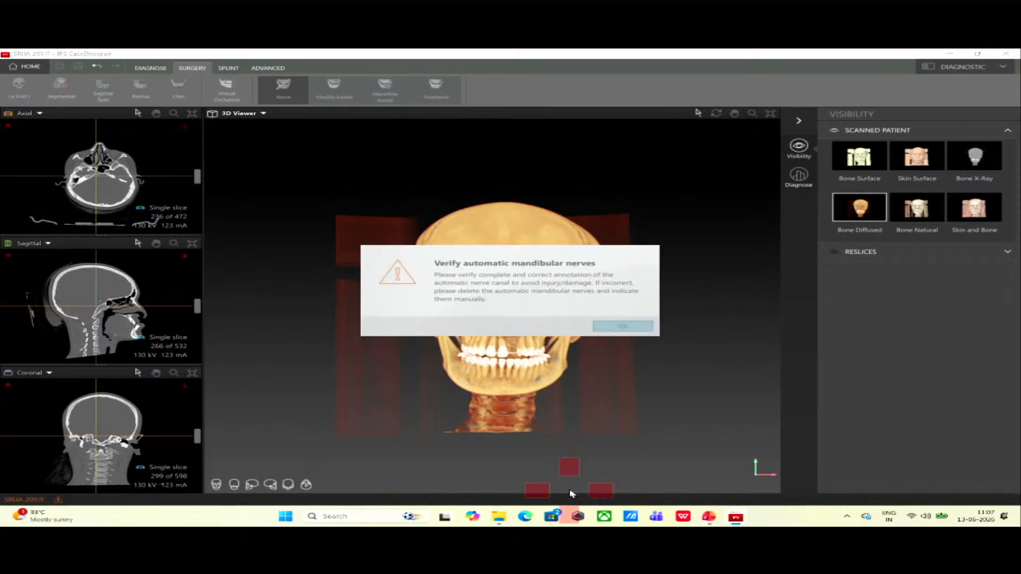
Acknowledge the nerve verification notice and examine the automatic mandibular nerve canals on both sides of the 3D skull.
click(623, 326)
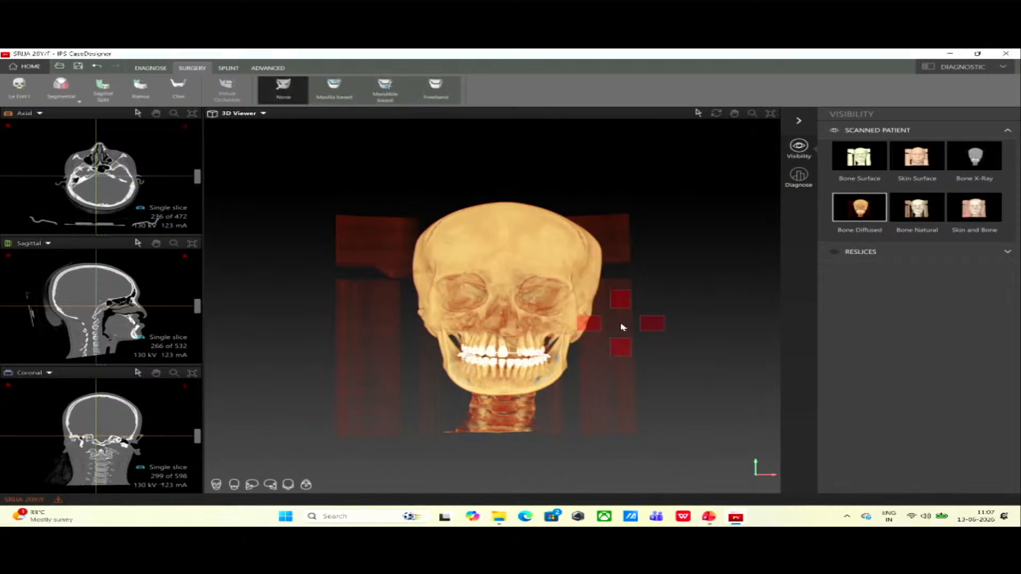
click(716, 113)
drag(604, 228, 420, 231)
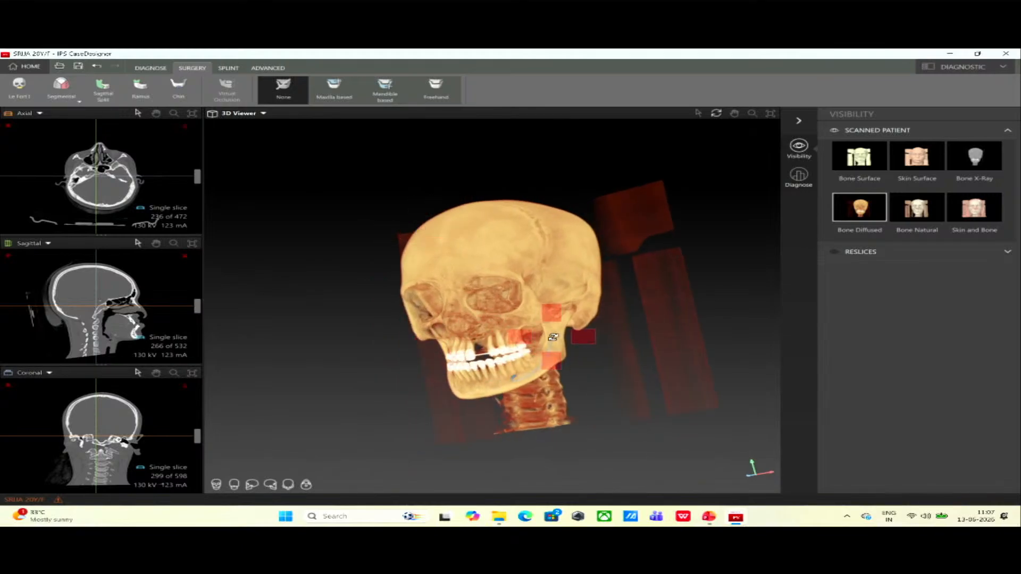
click(752, 113)
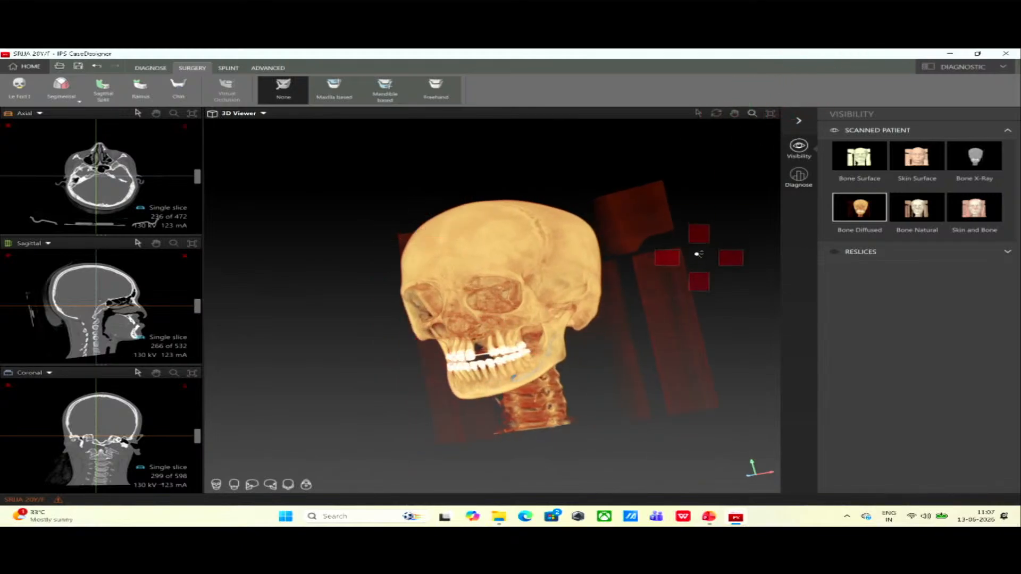
drag(686, 239, 685, 108)
drag(617, 295, 540, 274)
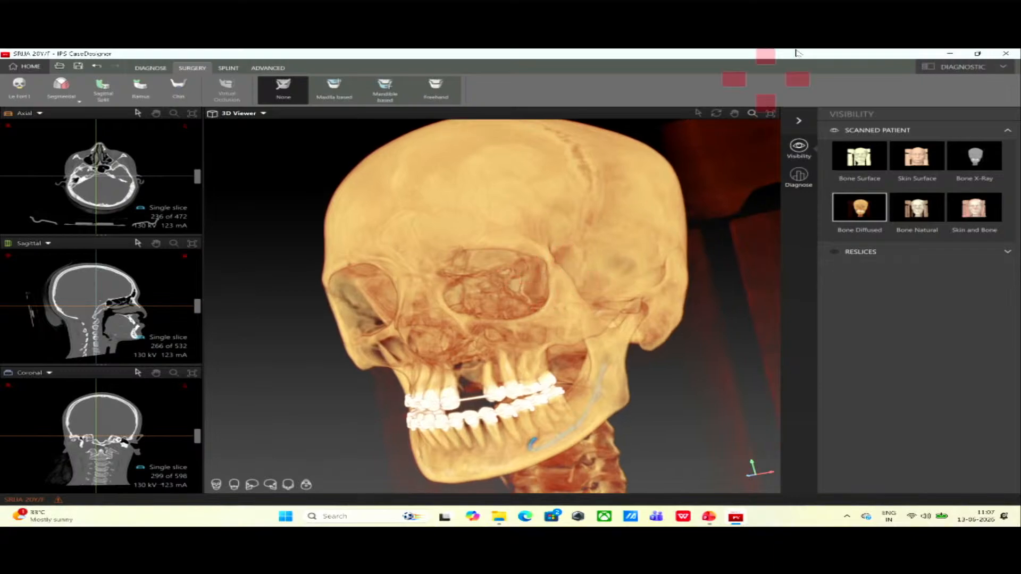
click(717, 114)
drag(617, 298, 744, 278)
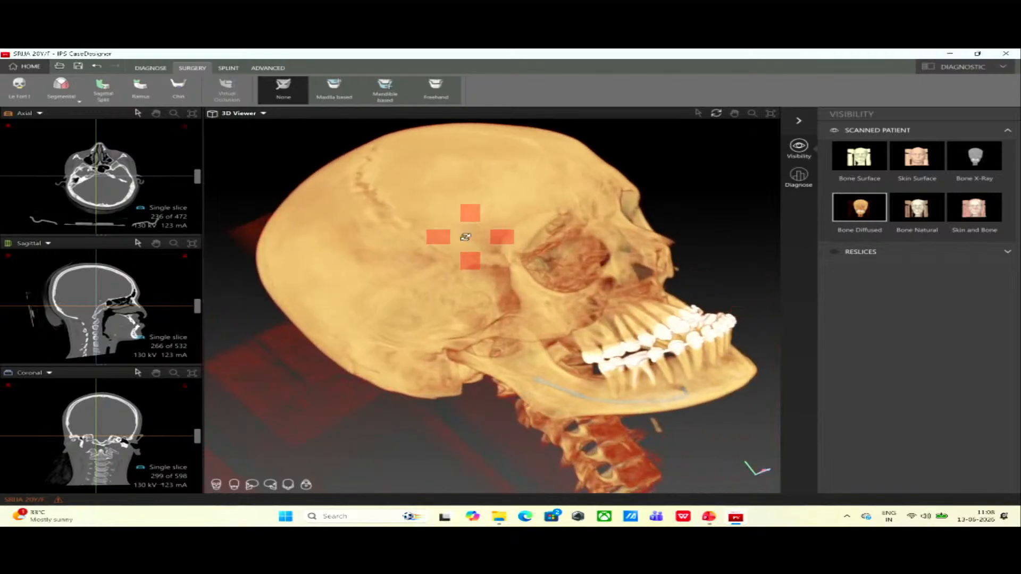
Start creating the surgery models from STL dental scans.
click(24, 67)
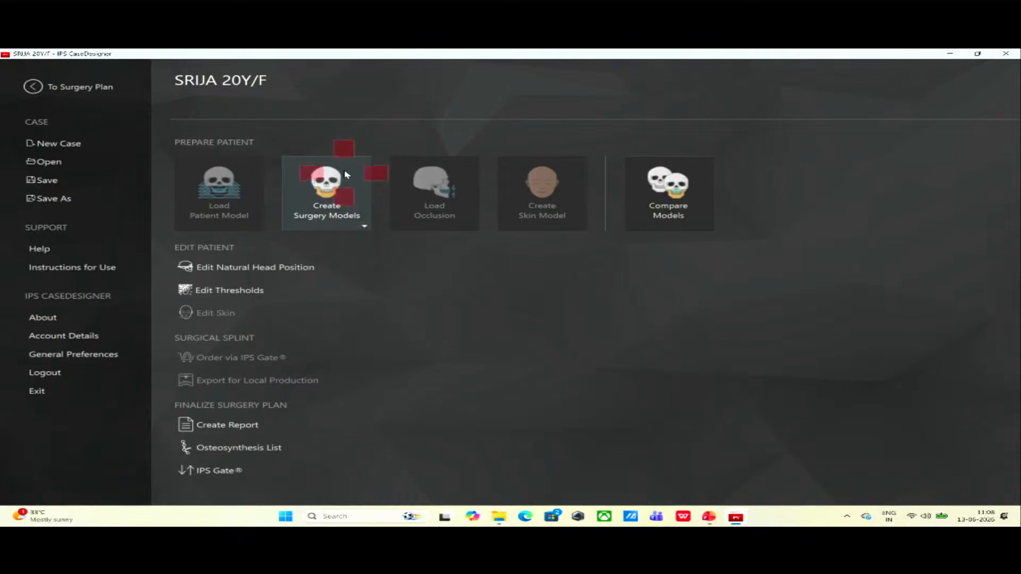
click(366, 228)
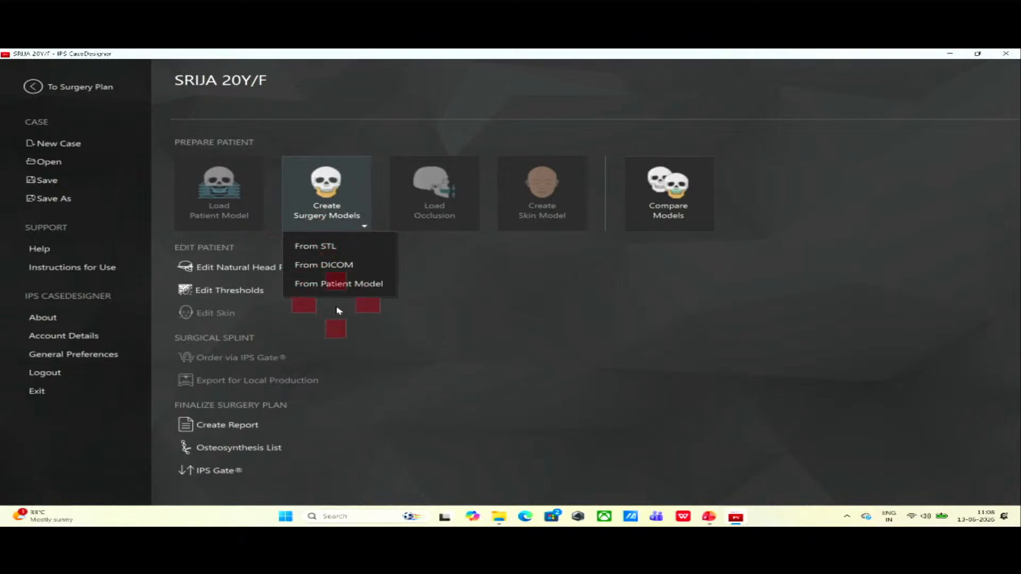
click(323, 246)
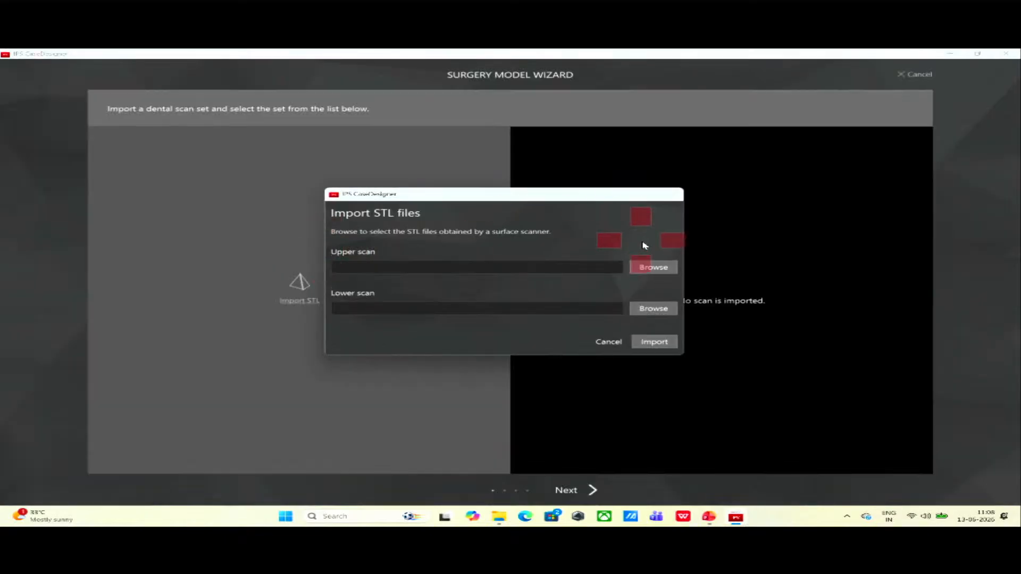
Choose the maxillary STL file in the Intra oral Scan folder of 000 Case 1- S (Bi Jaw) on drive D as the upper scan.
click(672, 269)
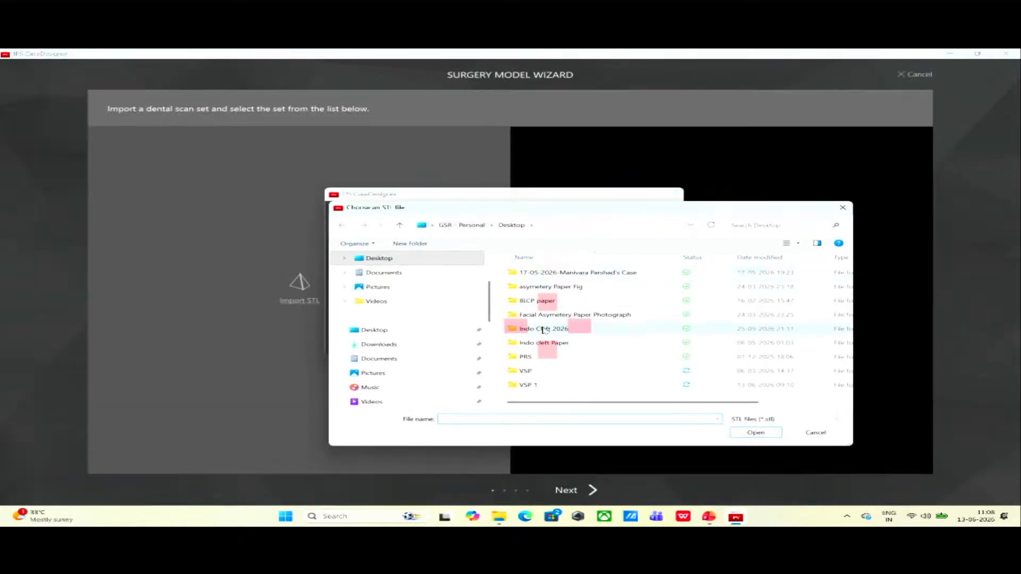
scroll(441, 287, down, 10)
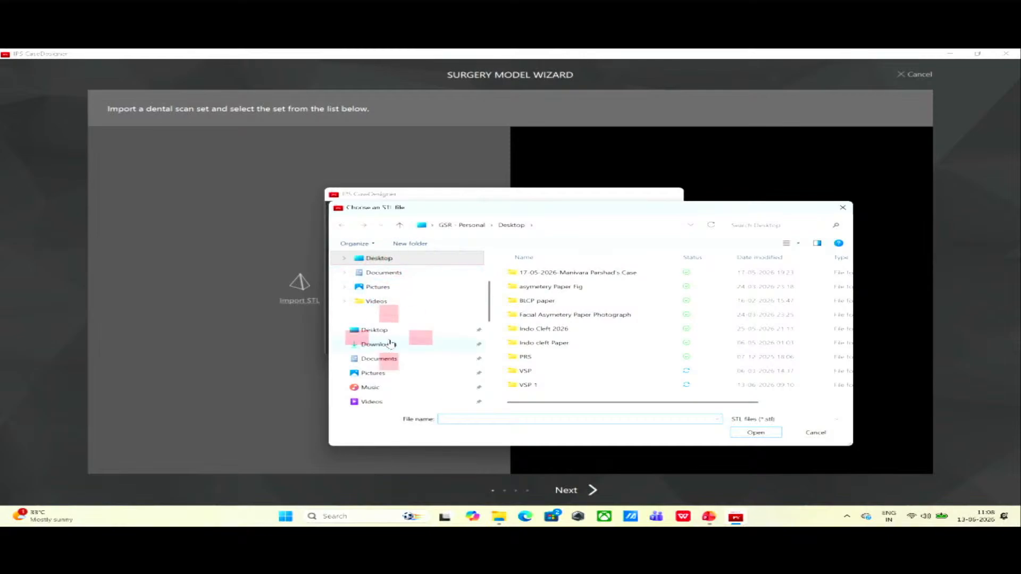
click(416, 330)
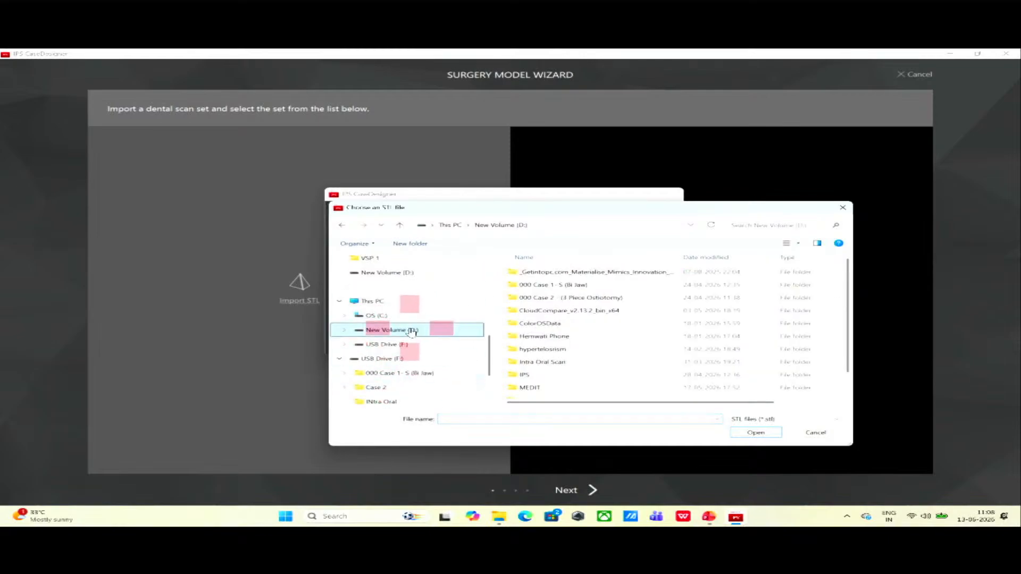
double_click(576, 286)
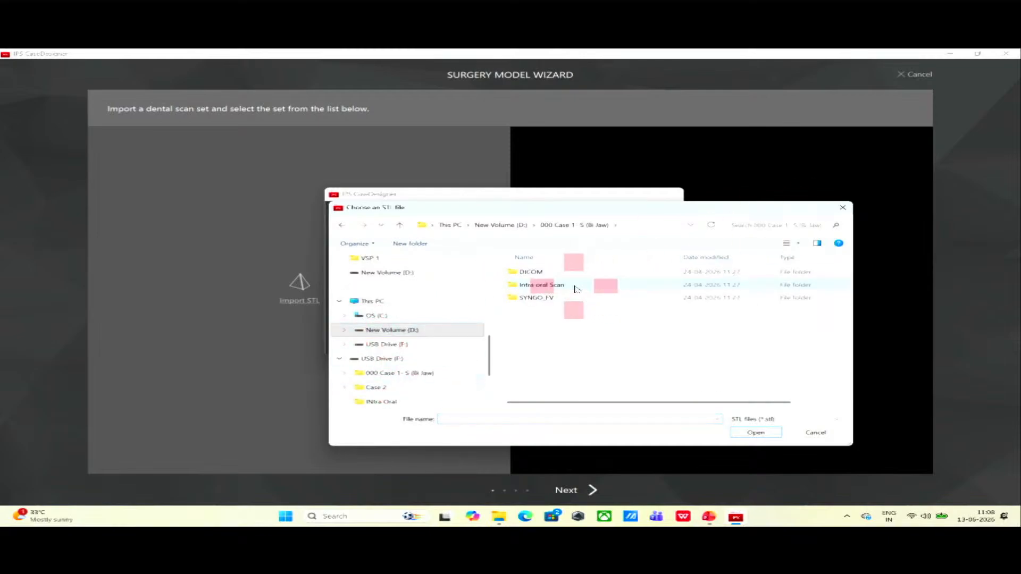
double_click(539, 285)
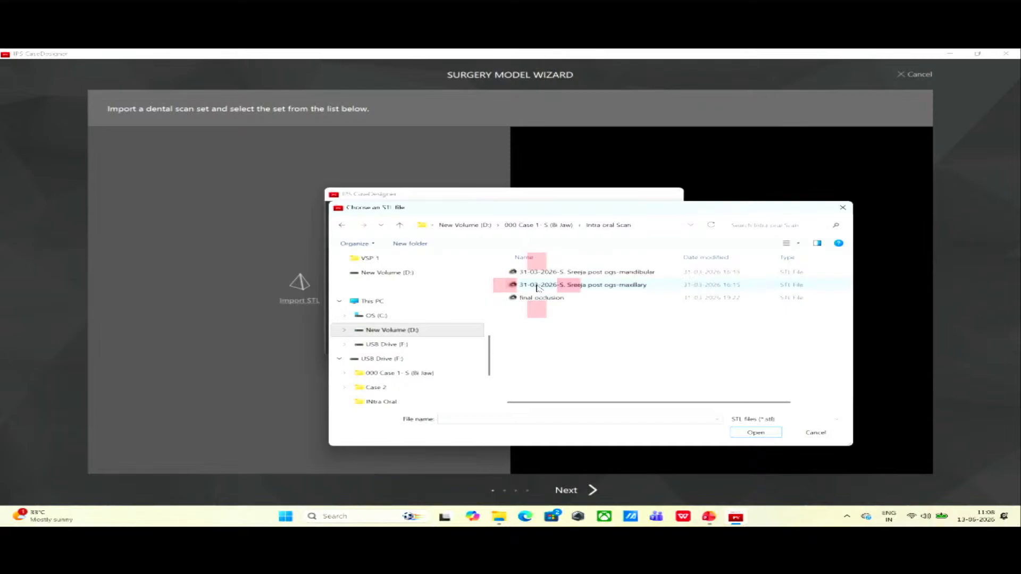
double_click(632, 287)
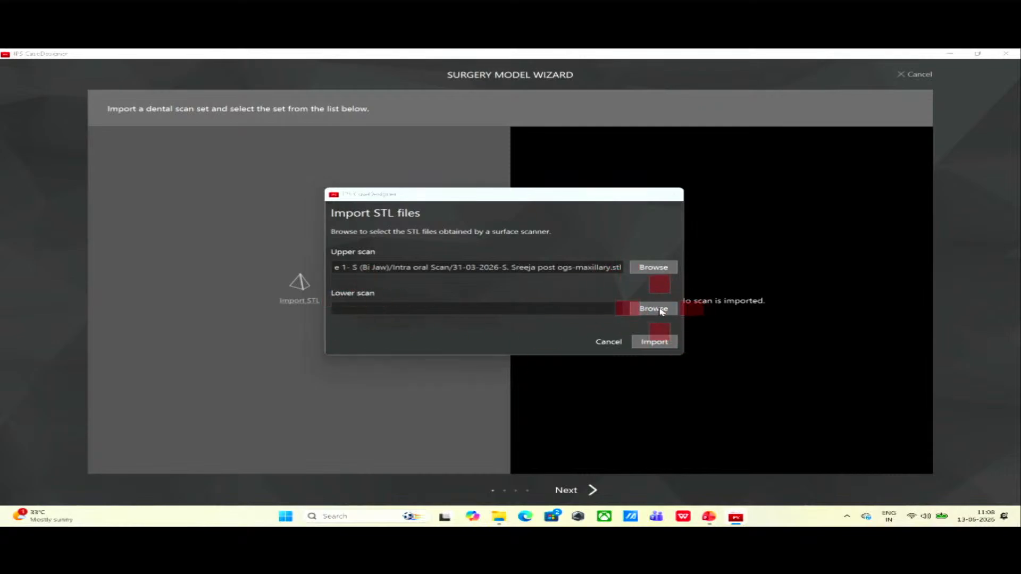
Choose the mandibular STL file as the lower scan, import both scans, and check the dental arches in 3D.
click(661, 311)
double_click(608, 270)
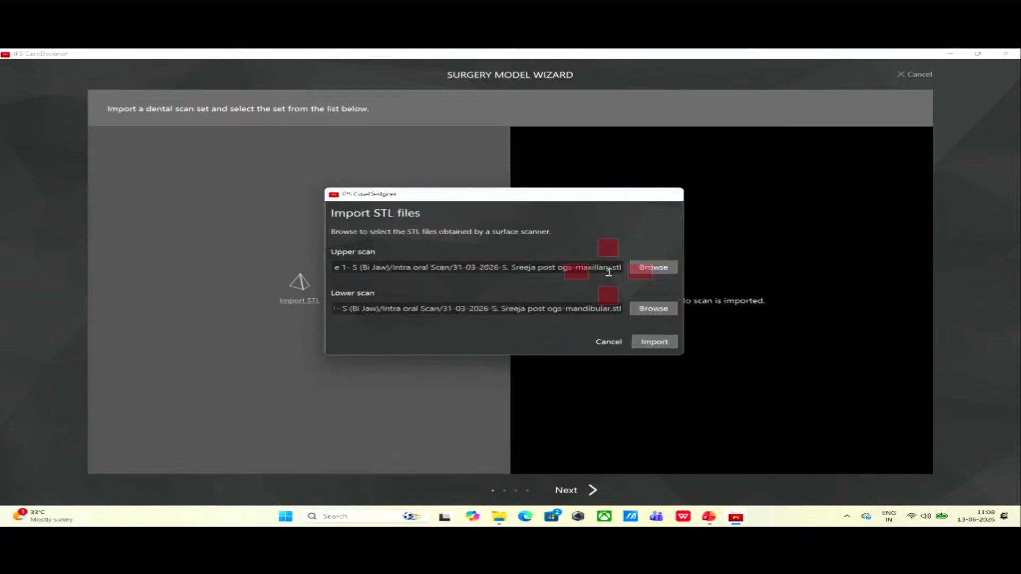
click(655, 343)
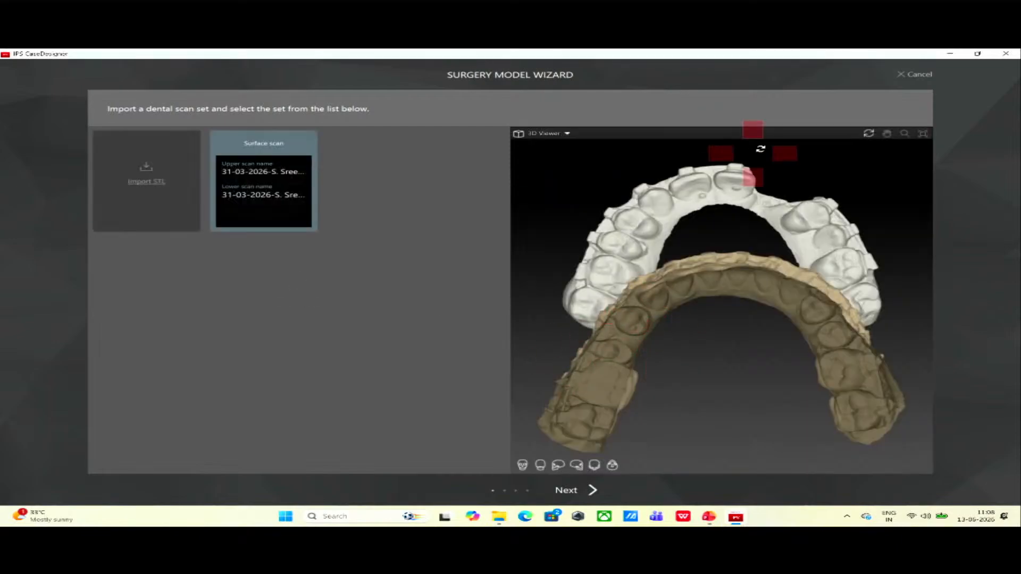
drag(809, 222, 700, 301)
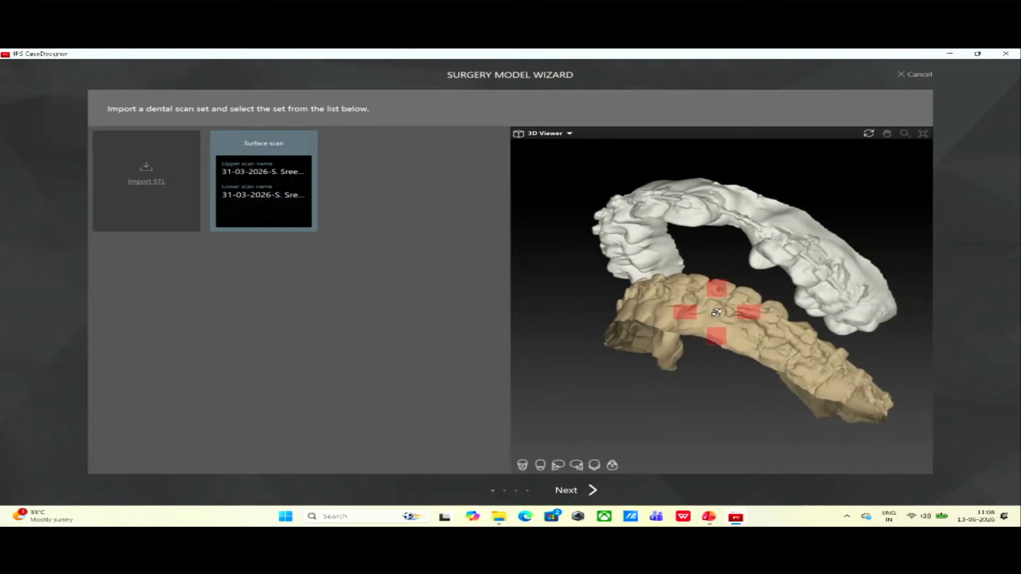
Accept the imported dental scans with their upper and lower orientation, and indicate the right mandibular condyle landmark on the skull.
click(567, 491)
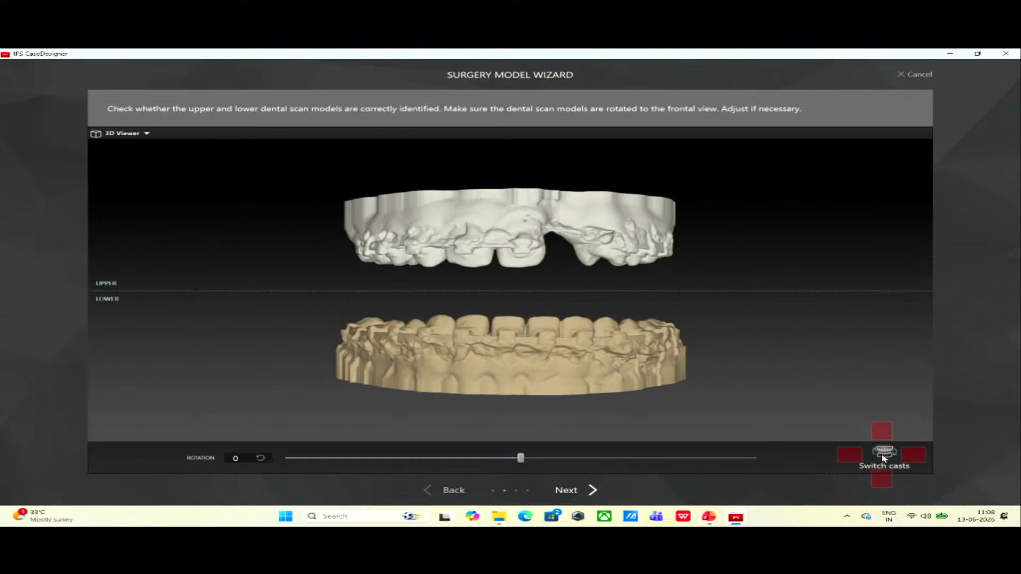
click(572, 498)
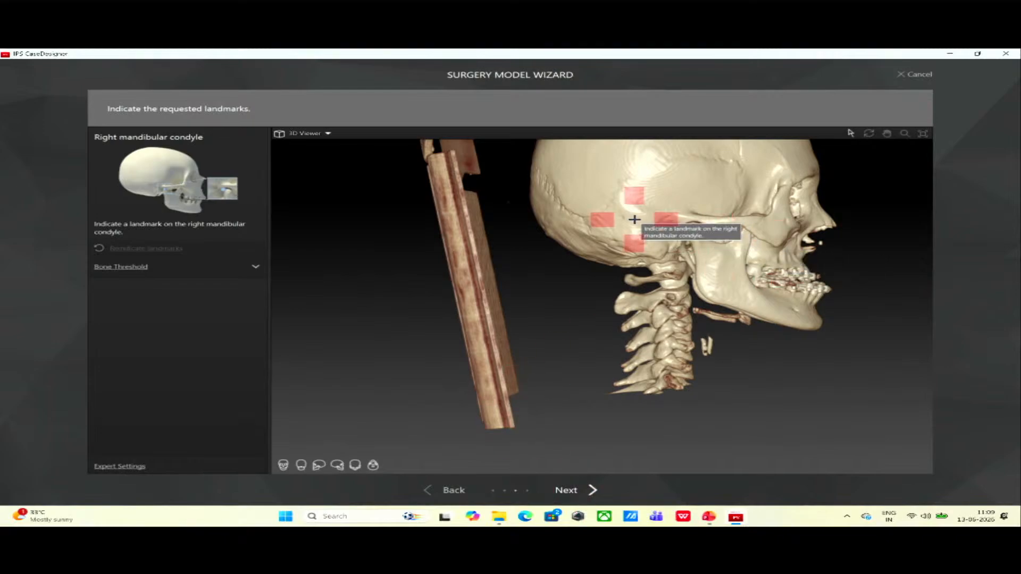
click(679, 227)
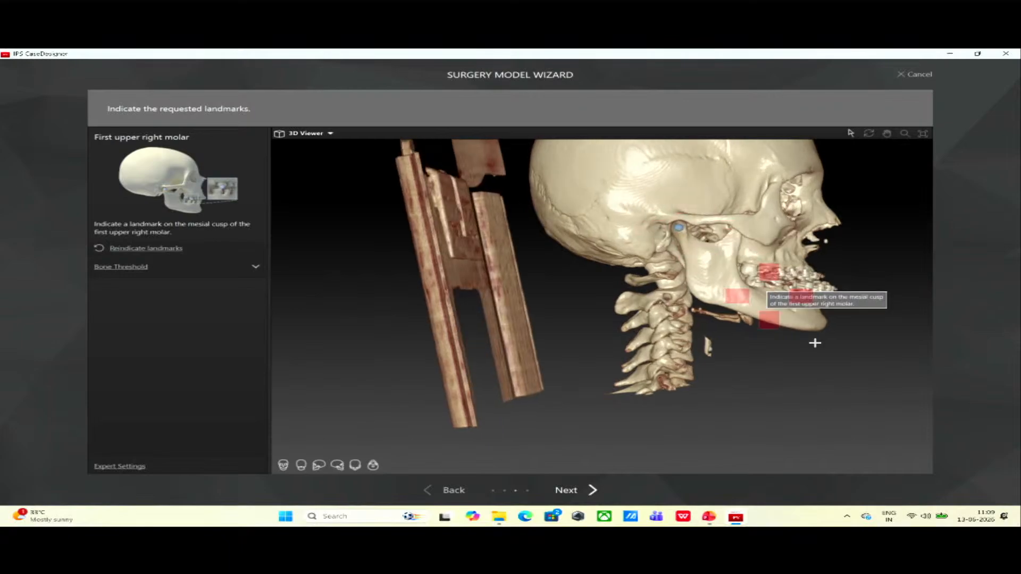
Indicate the landmark on the mesial cusp of the first upper right molar.
scroll(766, 327, up, 5)
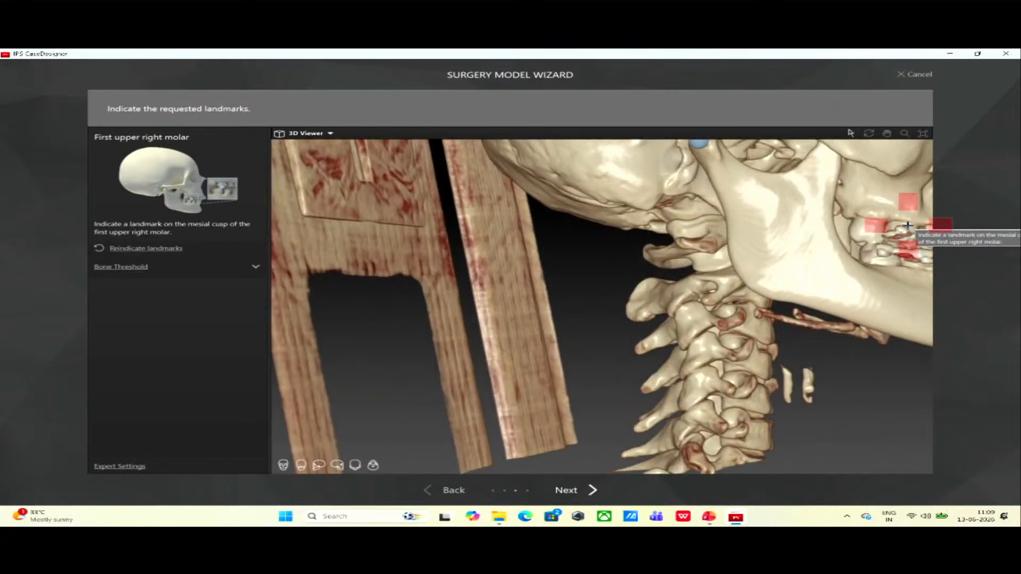
click(887, 134)
drag(873, 253, 718, 254)
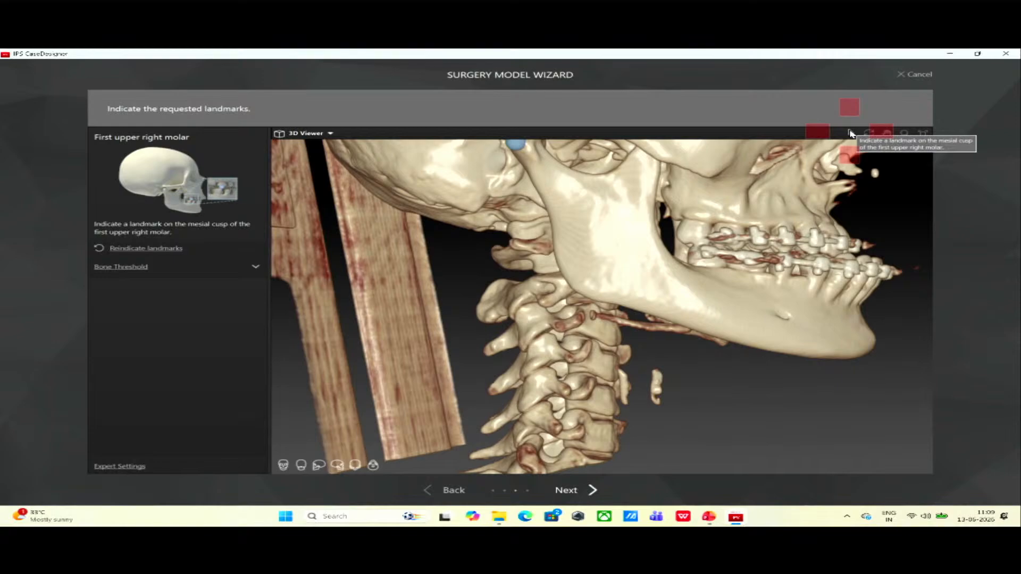
click(735, 243)
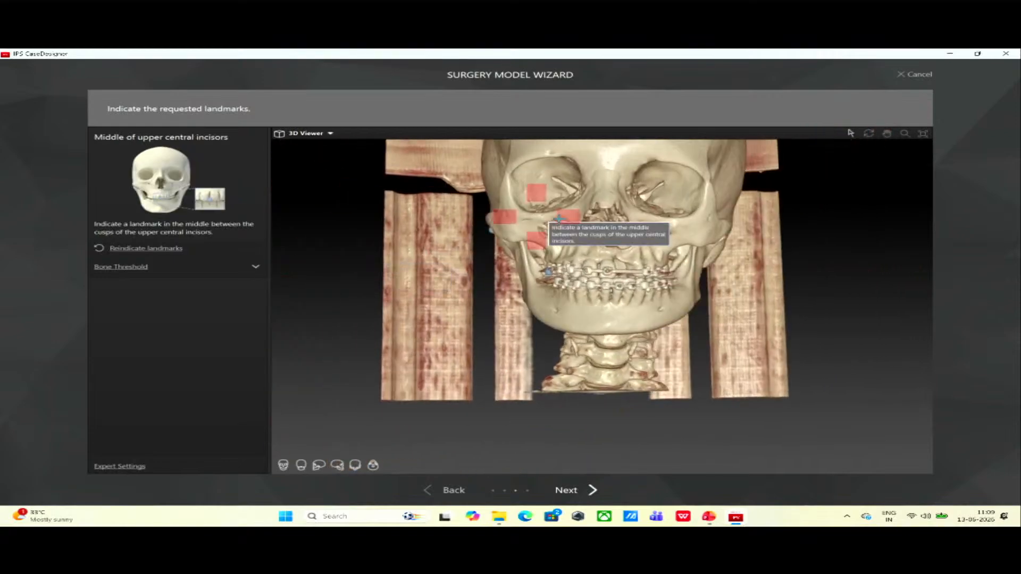
Indicate the landmarks for the middle of the upper central incisors, the first upper left molar's mesial cusp and the left mandibular condyle.
scroll(681, 229, up, 5)
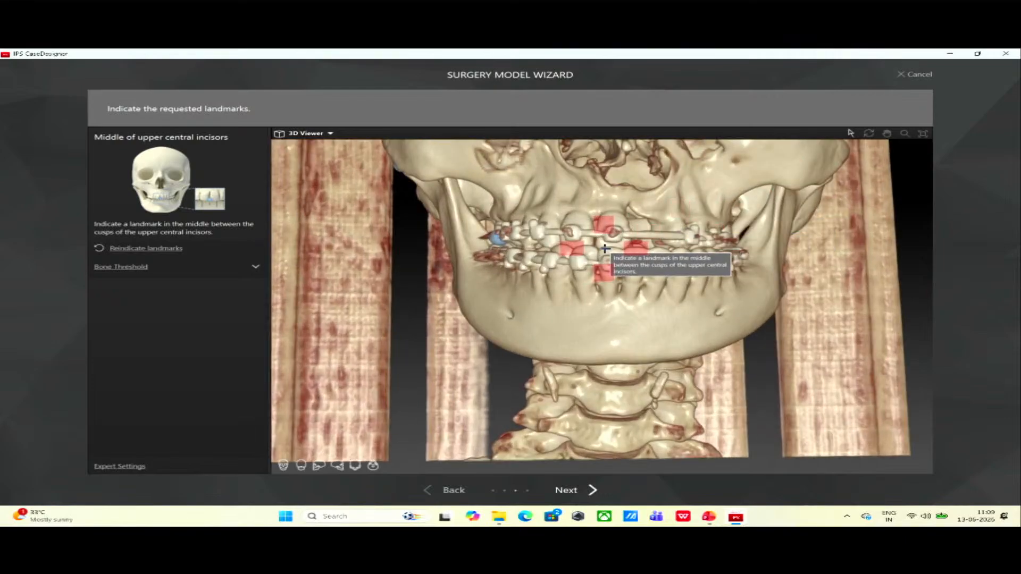
click(611, 242)
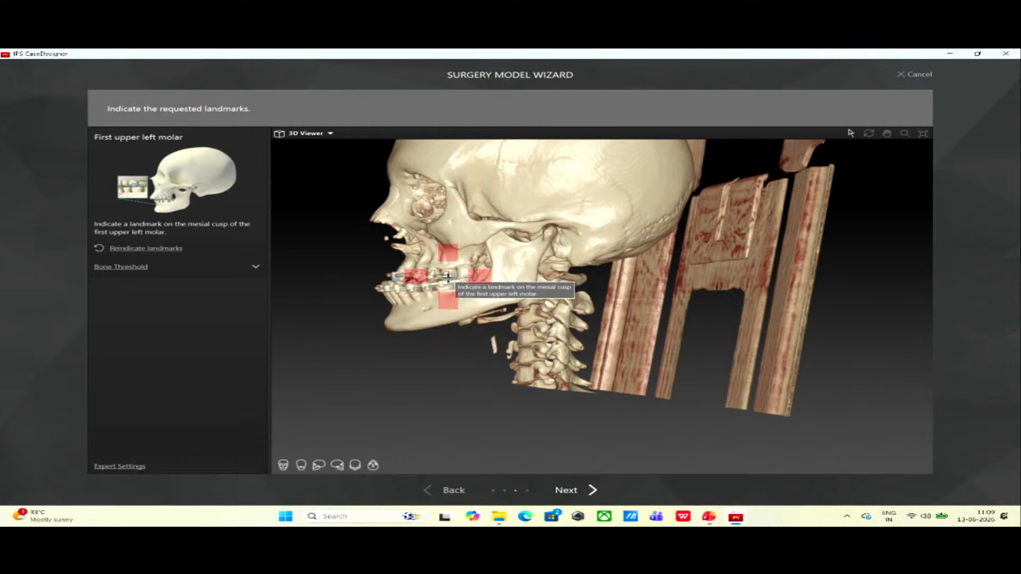
click(448, 277)
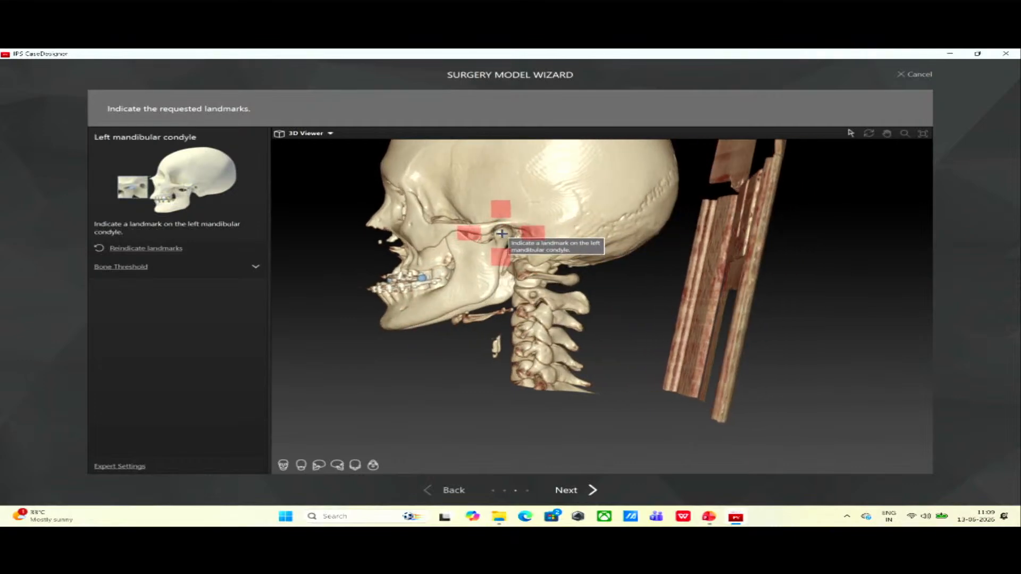
click(501, 234)
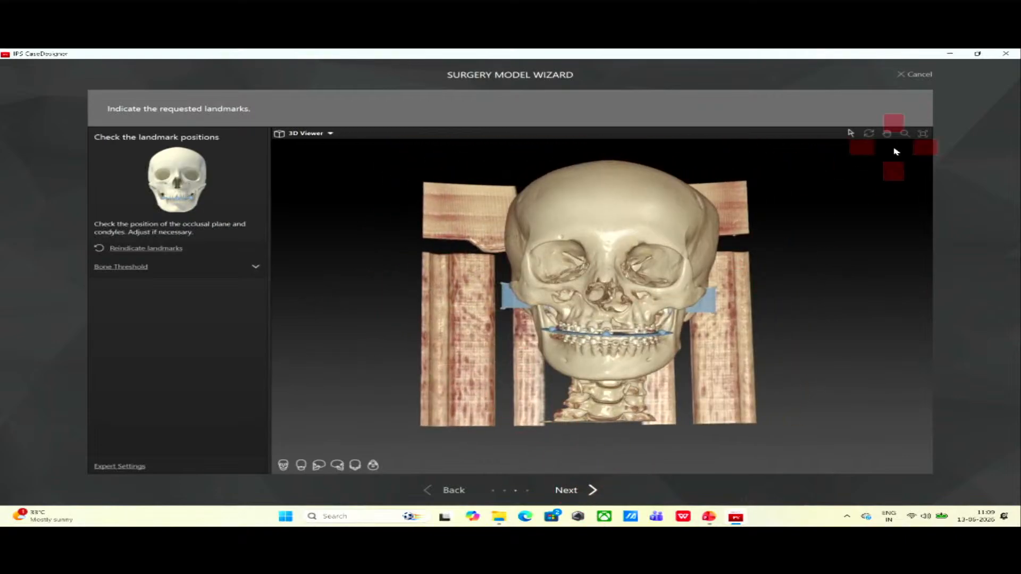
Check the occlusal plane and condyle positions on the 3D skull and proceed with the indicated landmarks.
click(869, 133)
mouse_move(691, 217)
mouse_down()
mouse_move(525, 266)
mouse_move(521, 296)
mouse_move(794, 223)
mouse_move(839, 230)
mouse_move(709, 219)
mouse_move(692, 227)
mouse_up()
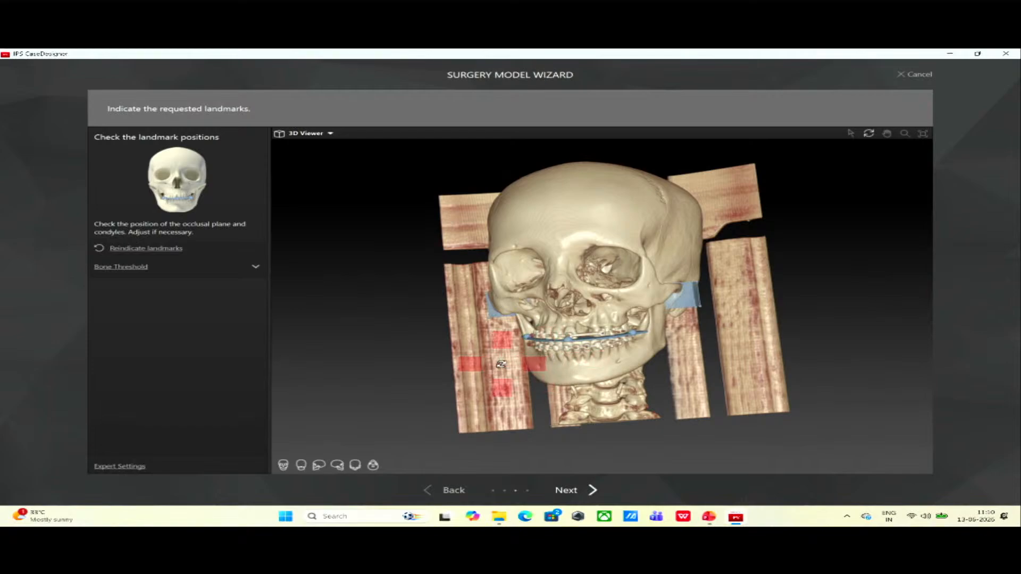
click(567, 491)
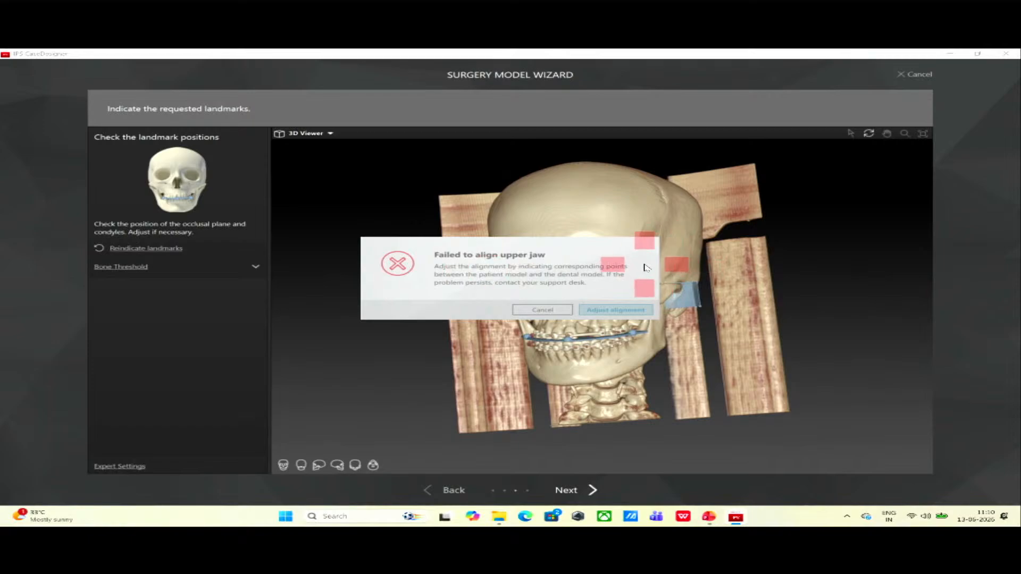
Start adjusting the upper jaw alignment manually and indicate a point on the upper right molars of the patient model.
click(619, 311)
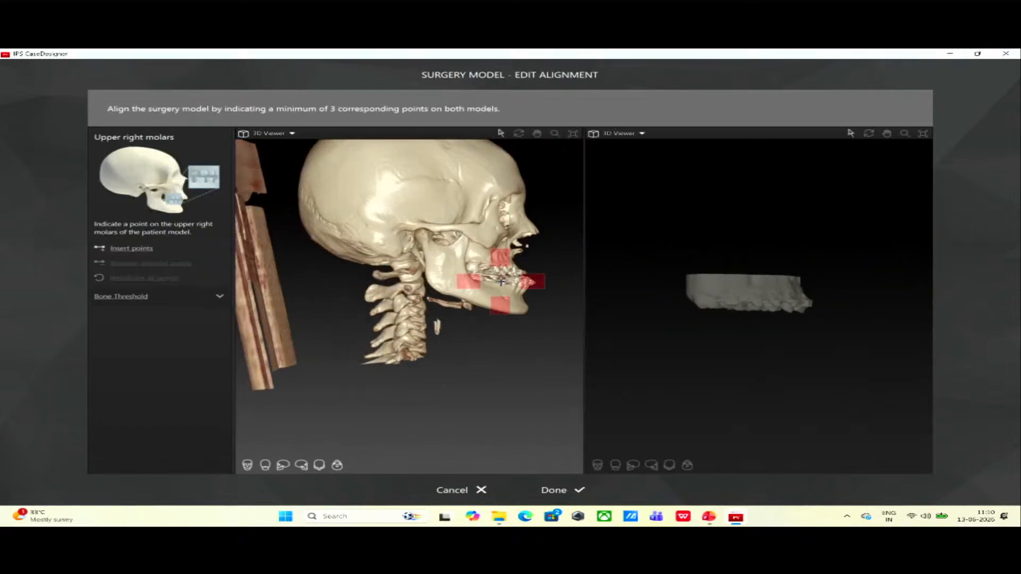
scroll(501, 282, up, 3)
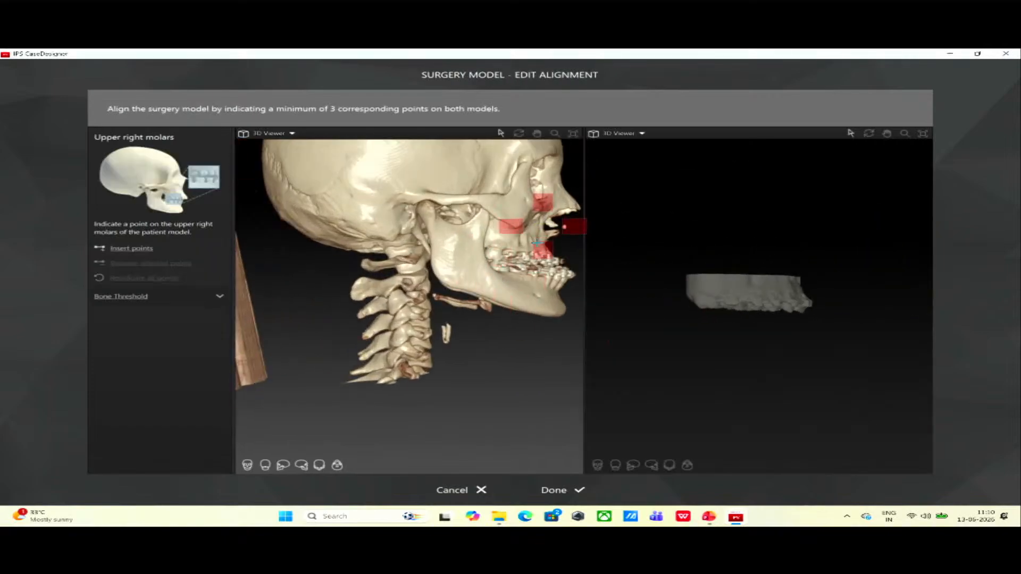
scroll(534, 261, up, 3)
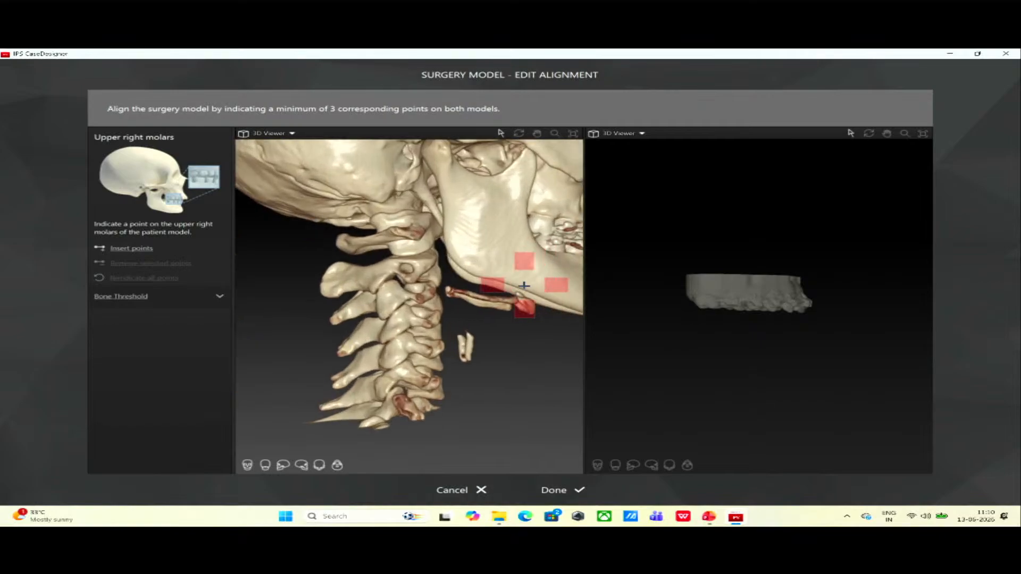
click(538, 136)
drag(529, 213, 361, 266)
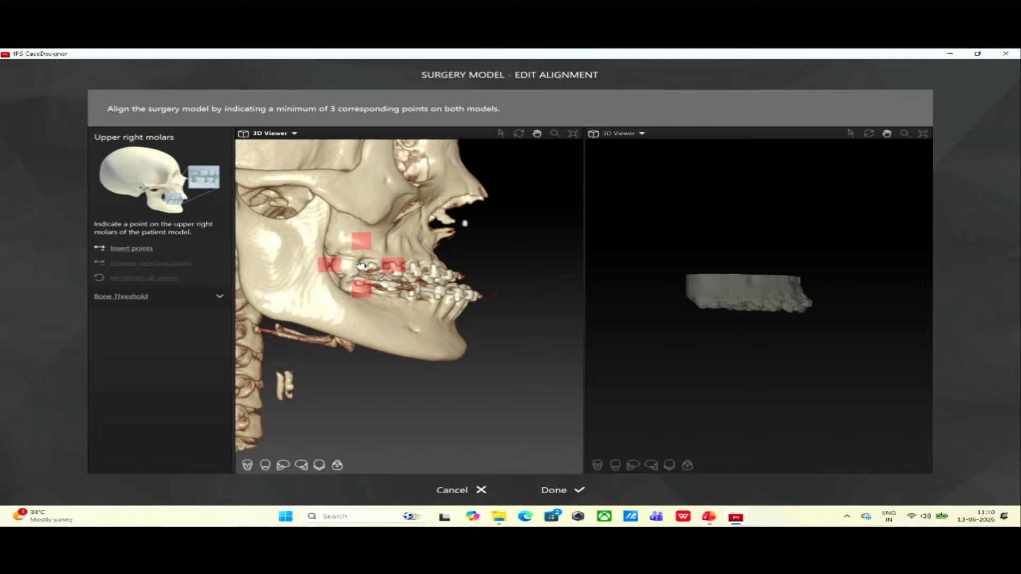
click(501, 134)
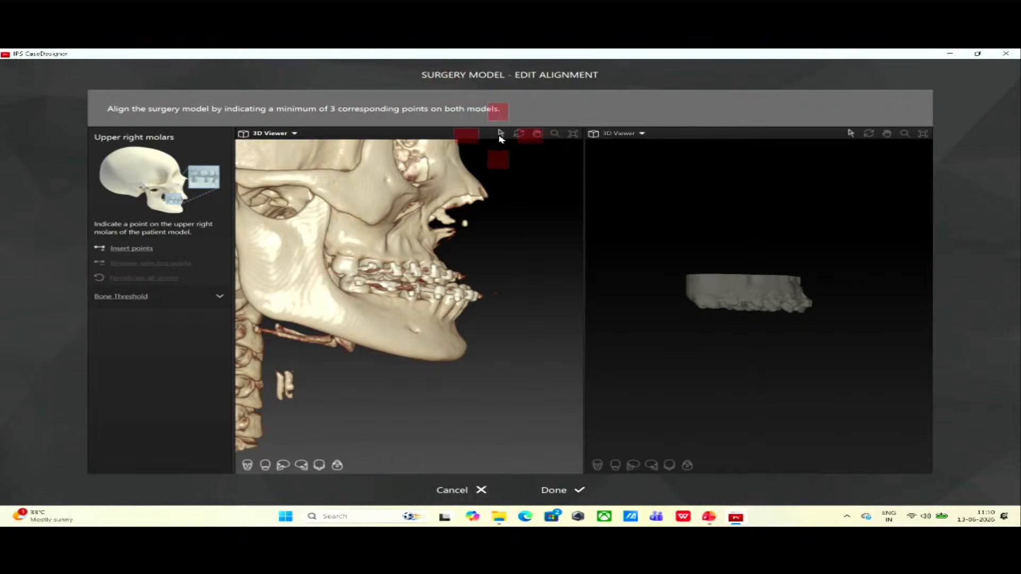
click(345, 269)
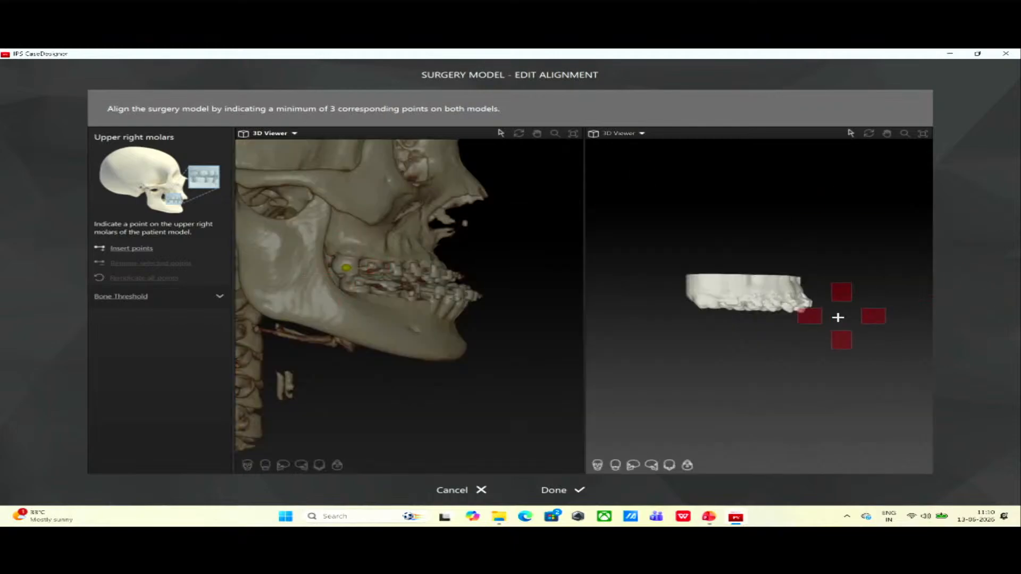
Indicate the corresponding upper right molar point on the upper dental scan.
click(905, 133)
click(777, 310)
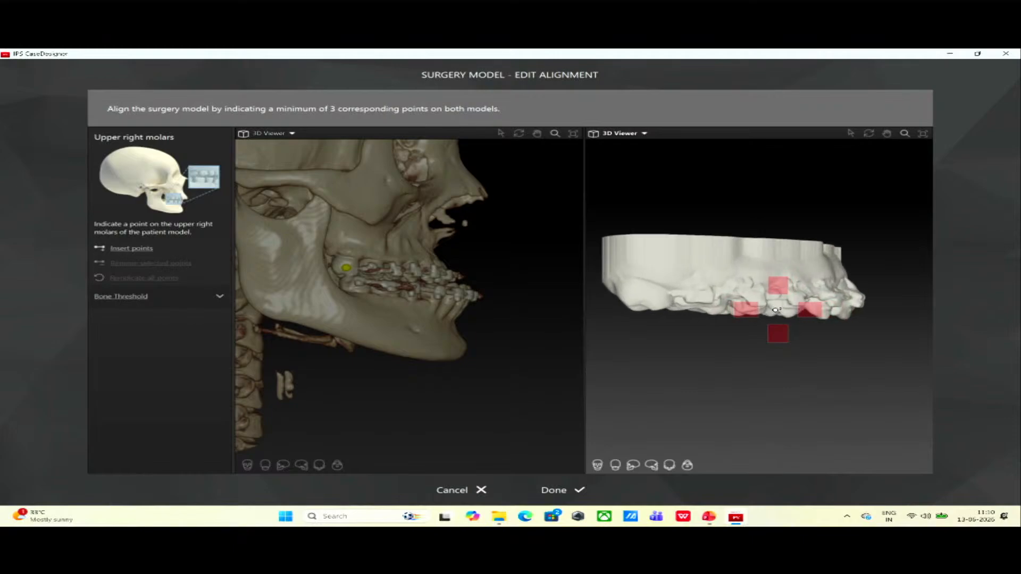
click(851, 133)
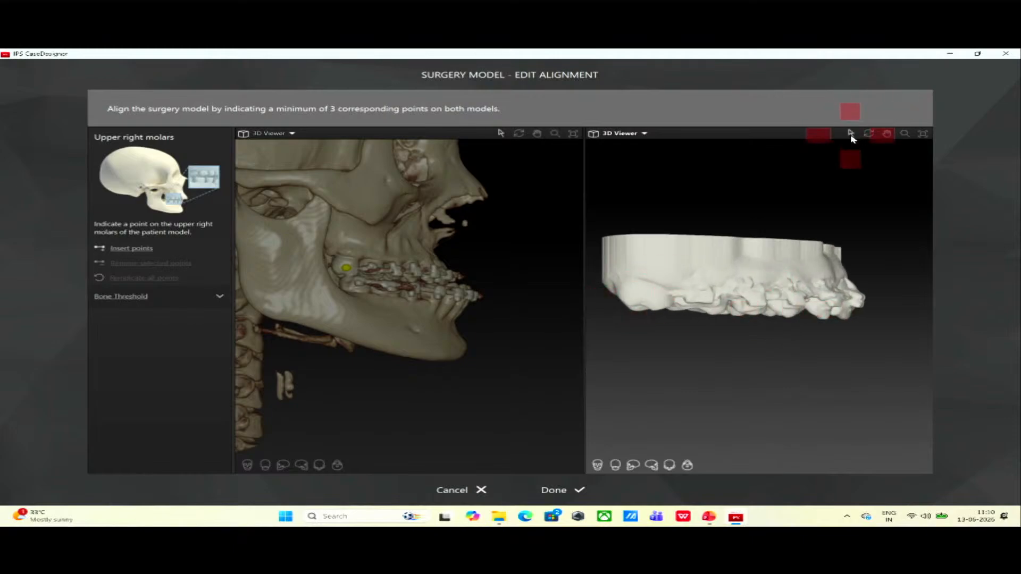
click(644, 297)
click(644, 298)
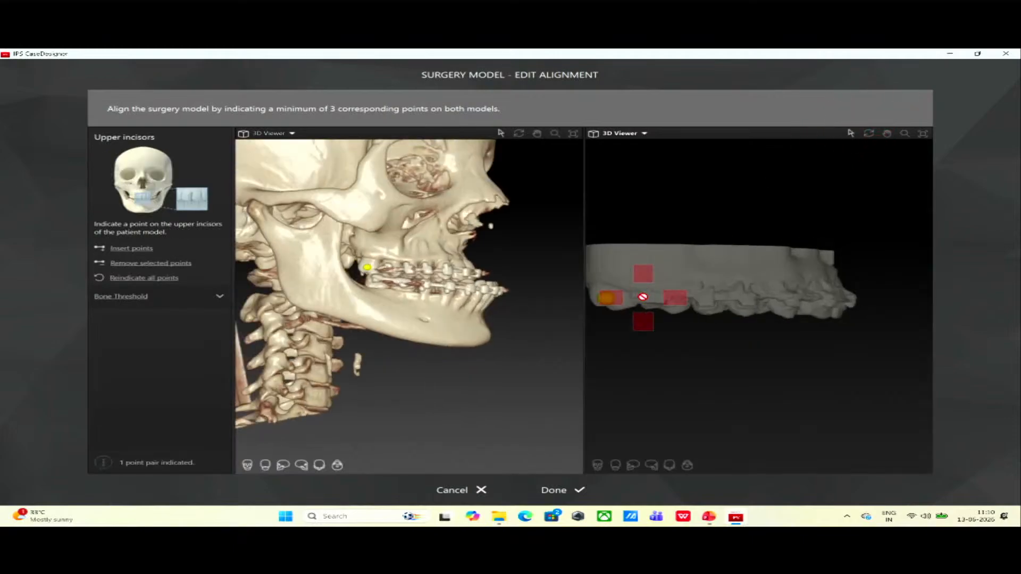
Indicate corresponding upper incisor points on the patient model and the upper dental scan.
scroll(426, 272, up, 3)
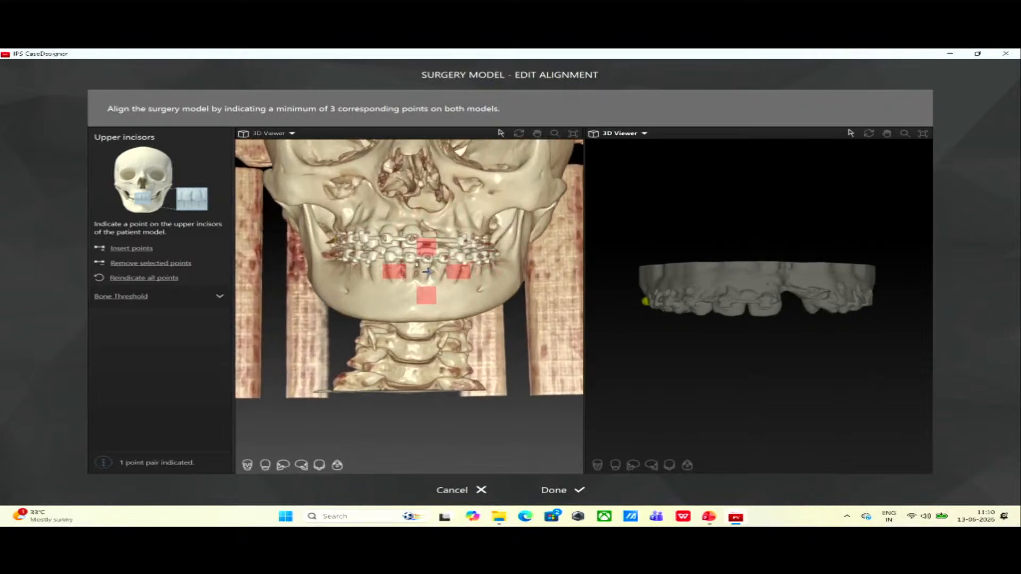
scroll(427, 271, up, 1)
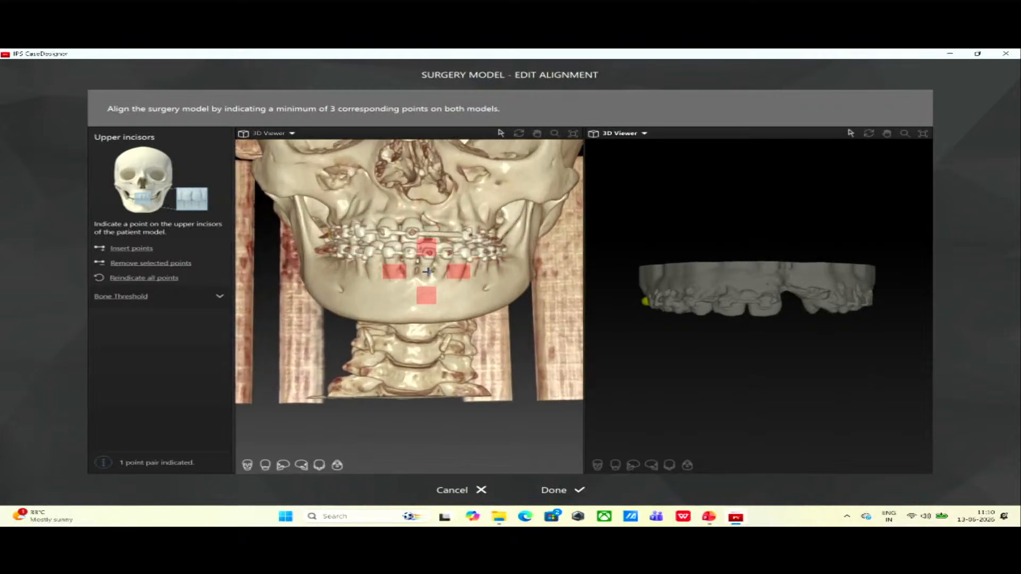
click(416, 239)
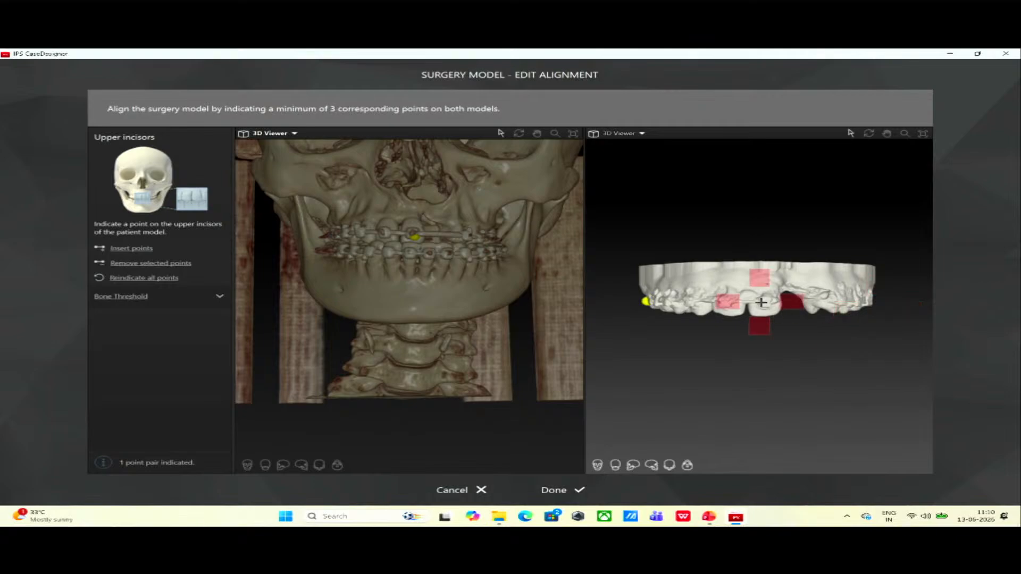
click(767, 311)
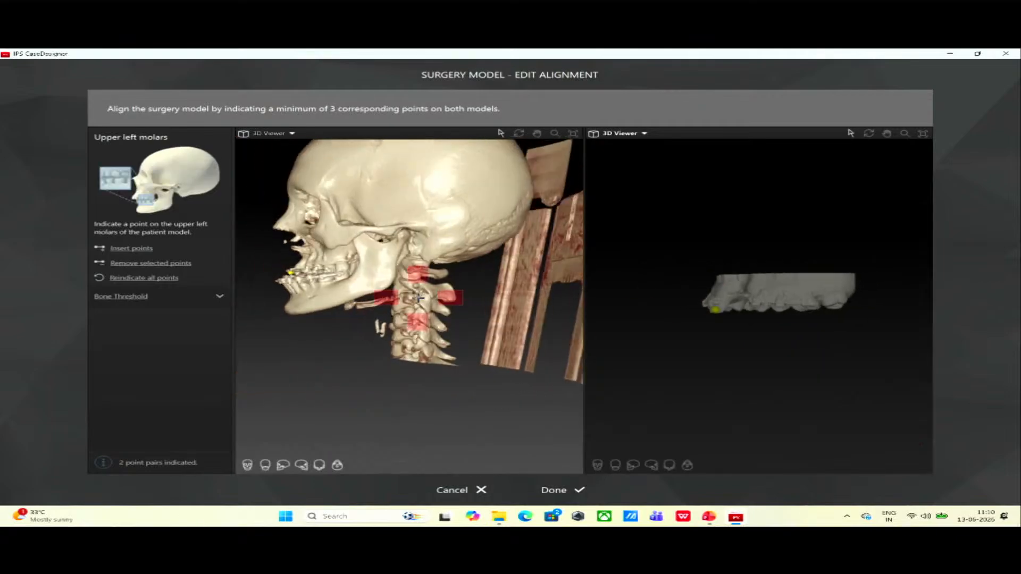
Indicate corresponding upper left molar points on both models and finish the upper jaw alignment.
scroll(345, 268, up, 3)
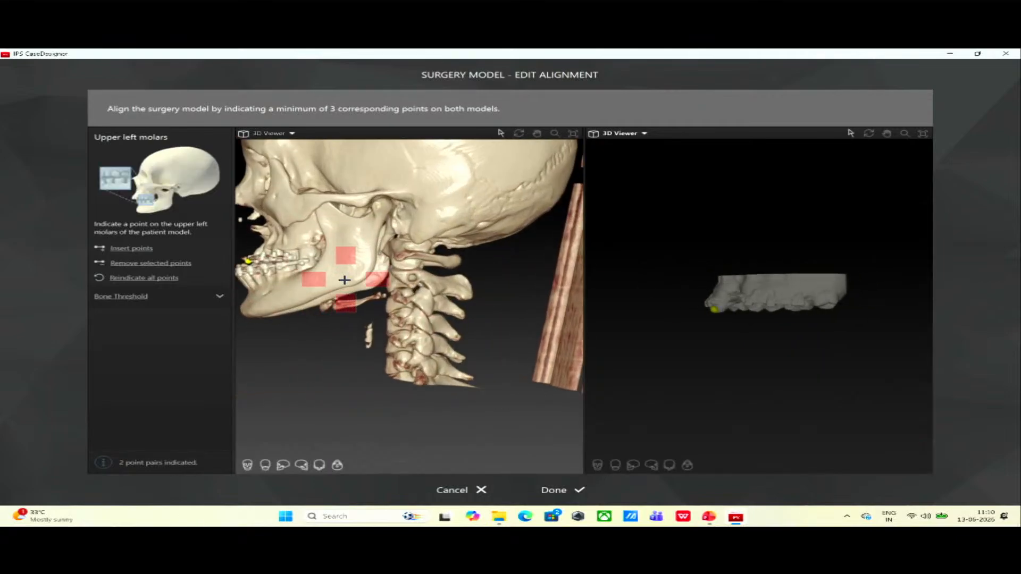
click(306, 252)
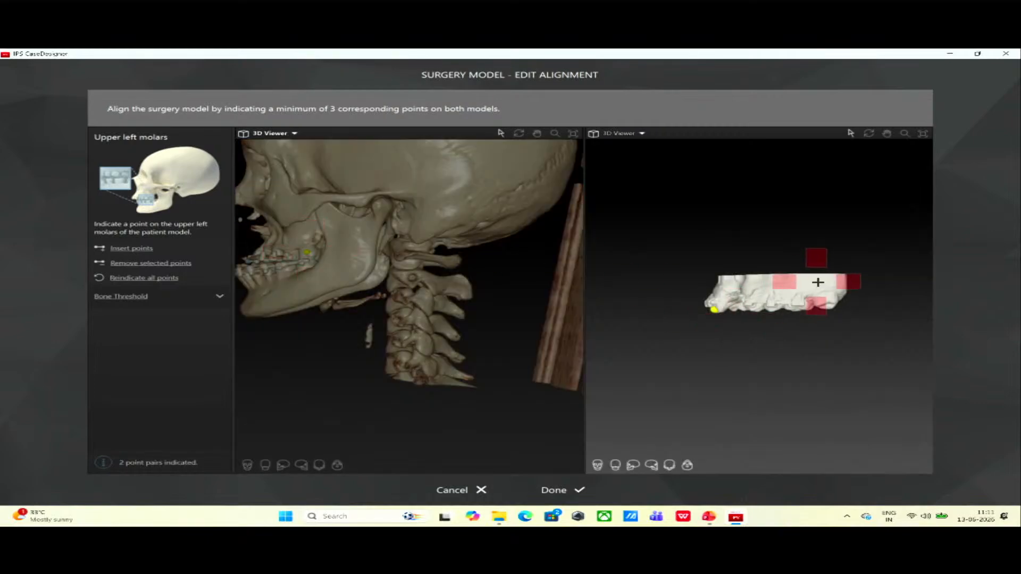
click(827, 298)
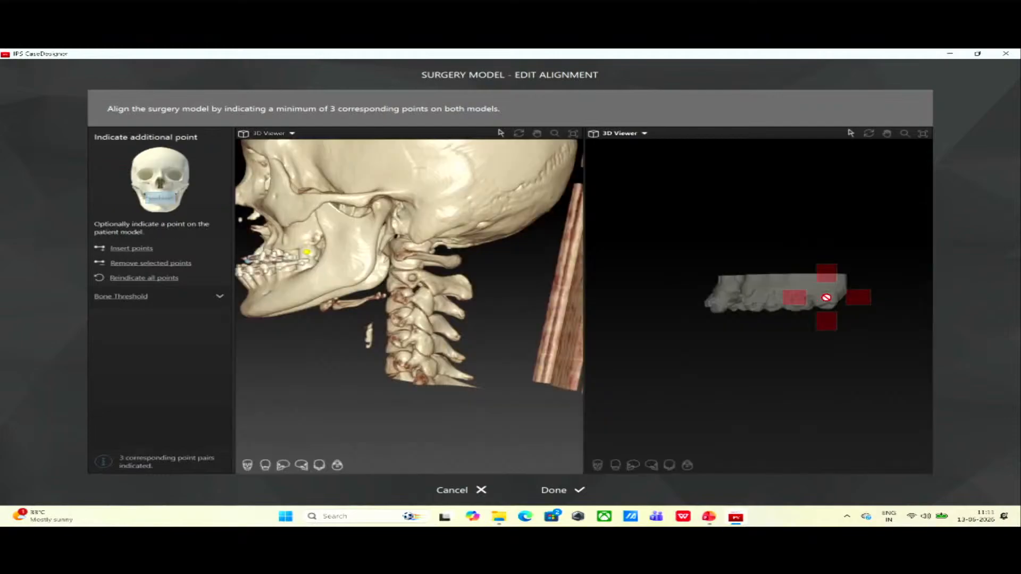
click(562, 493)
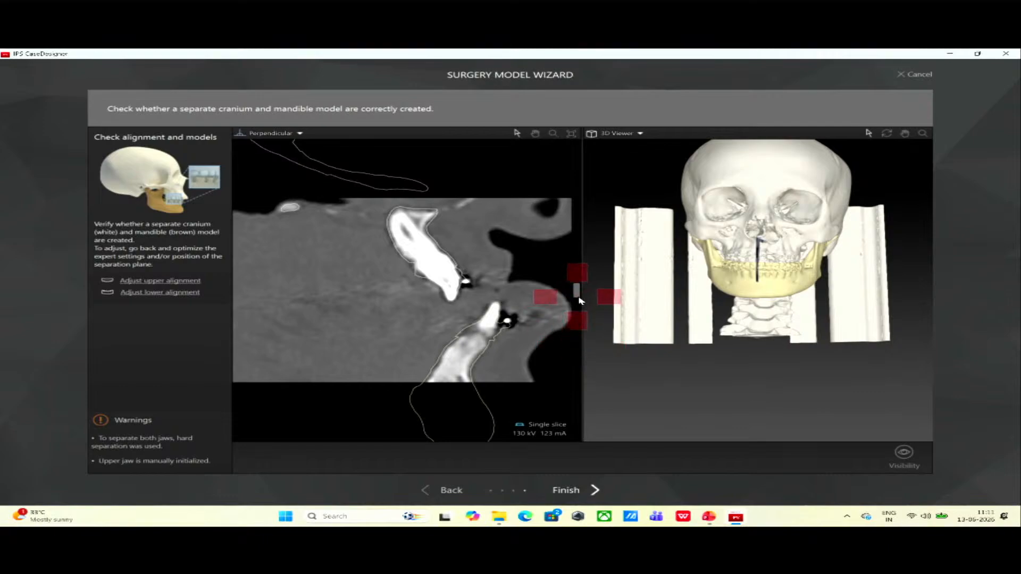
Check the scan alignment and the cranium and mandible separation through the perpendicular slices, and finish creating the surgery models.
drag(578, 296, 408, 228)
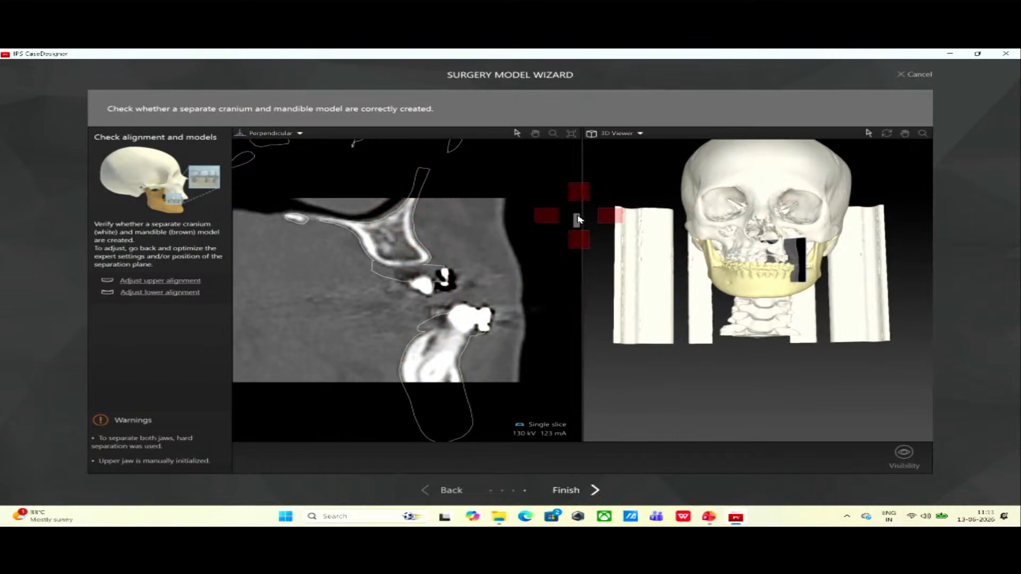
drag(579, 219, 583, 305)
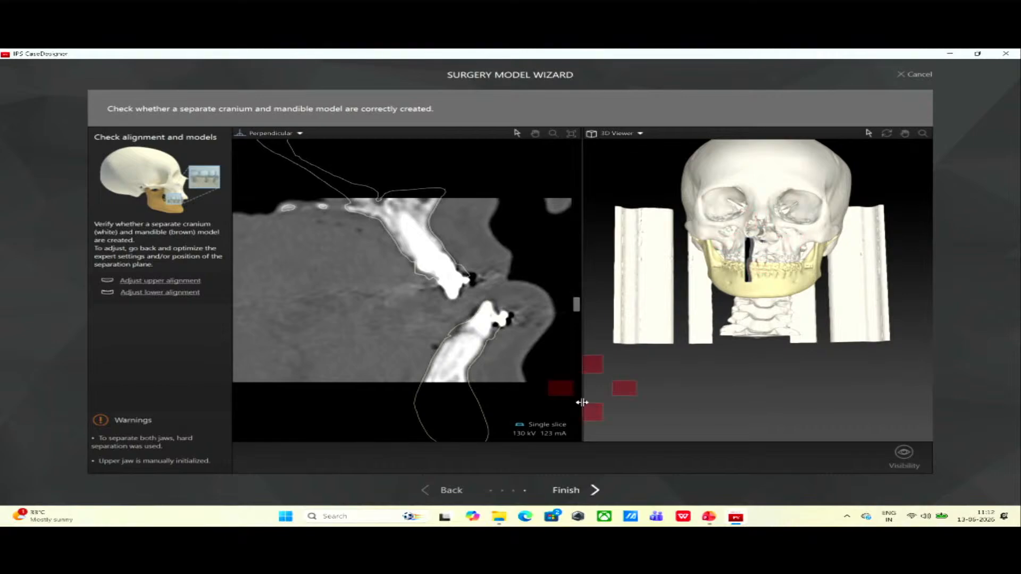
click(567, 491)
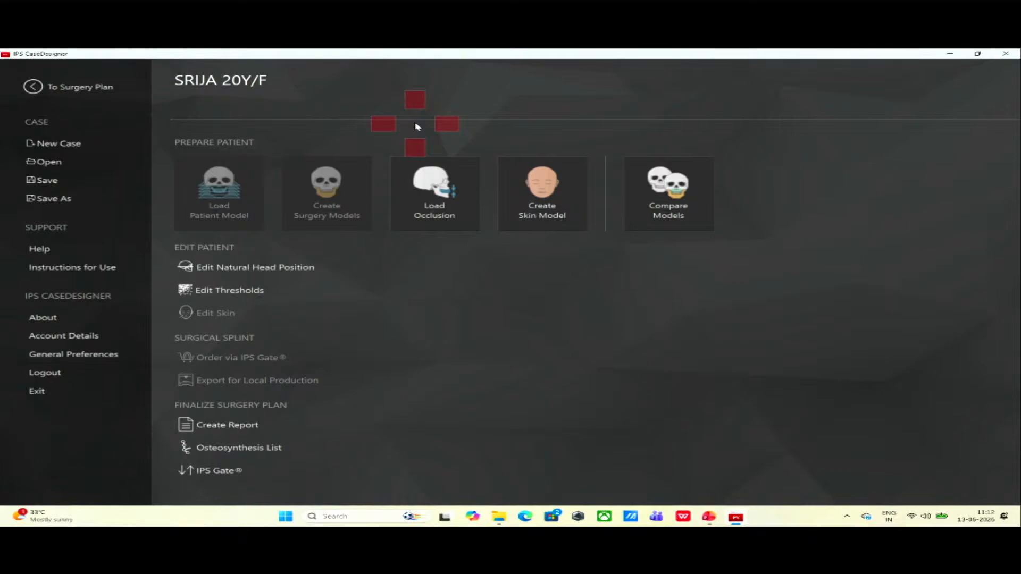
View the cranium and mandible models in the surgery plan, return to case preparation and start loading the occlusion.
click(101, 86)
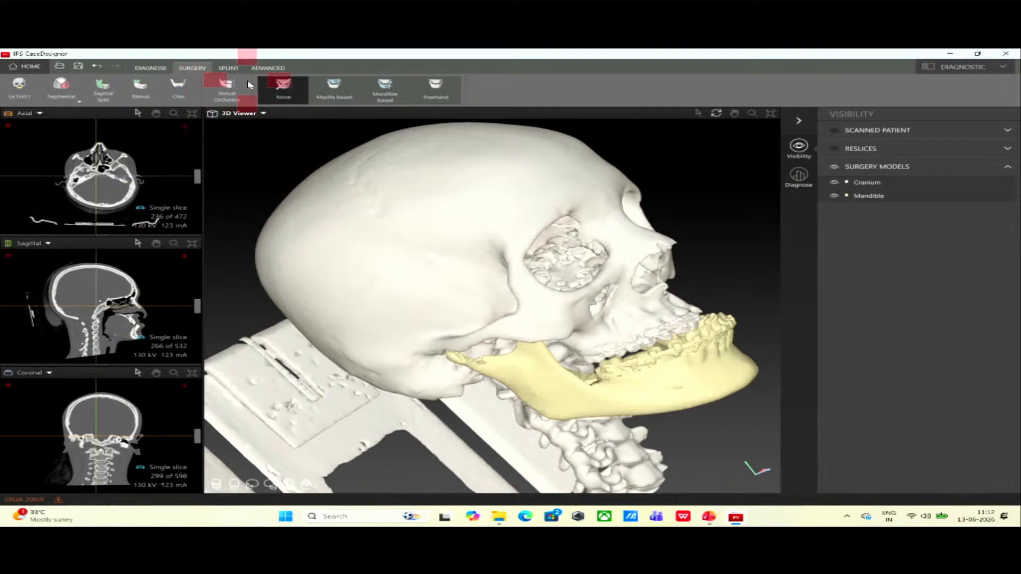
click(27, 66)
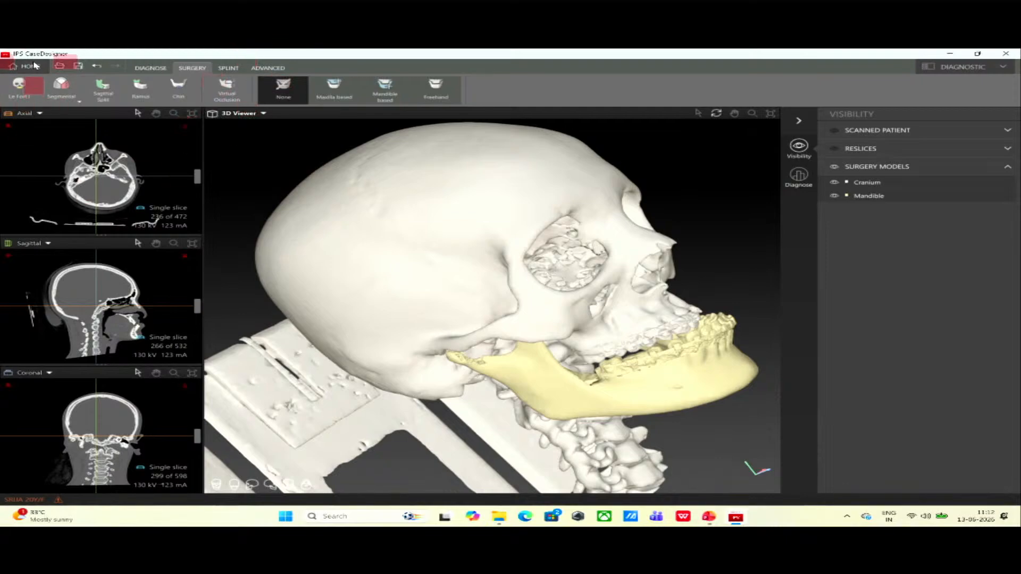
click(428, 208)
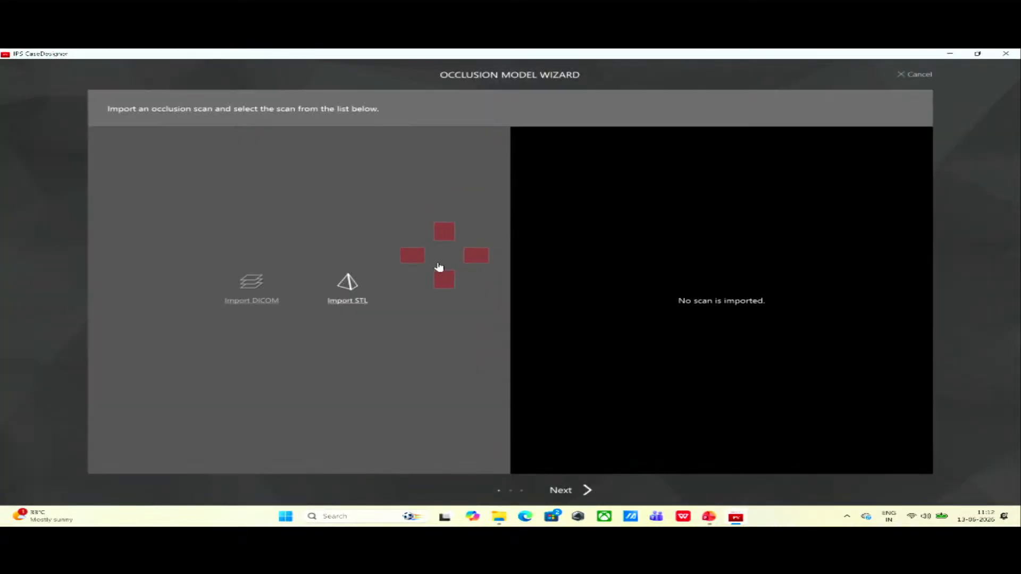
Import the STL file final occlusion.stl as the occlusion scan and accept it for the occlusion model.
click(344, 301)
click(649, 287)
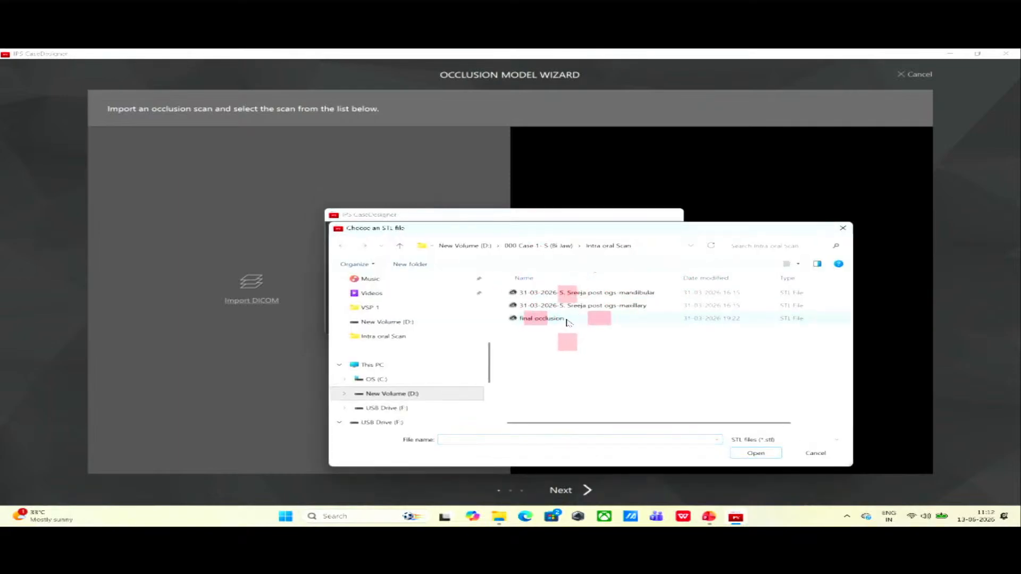
click(562, 319)
click(756, 453)
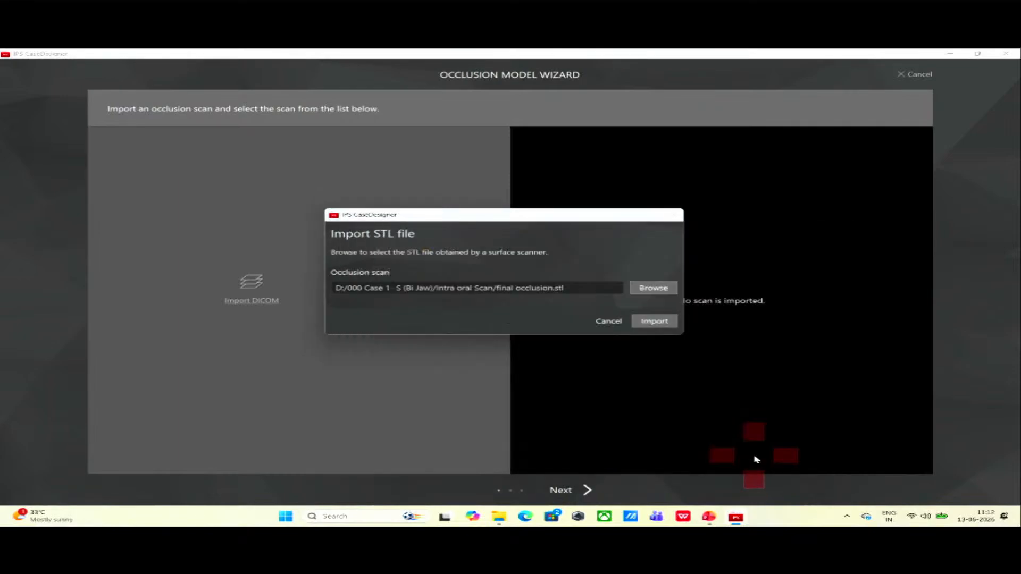
click(658, 322)
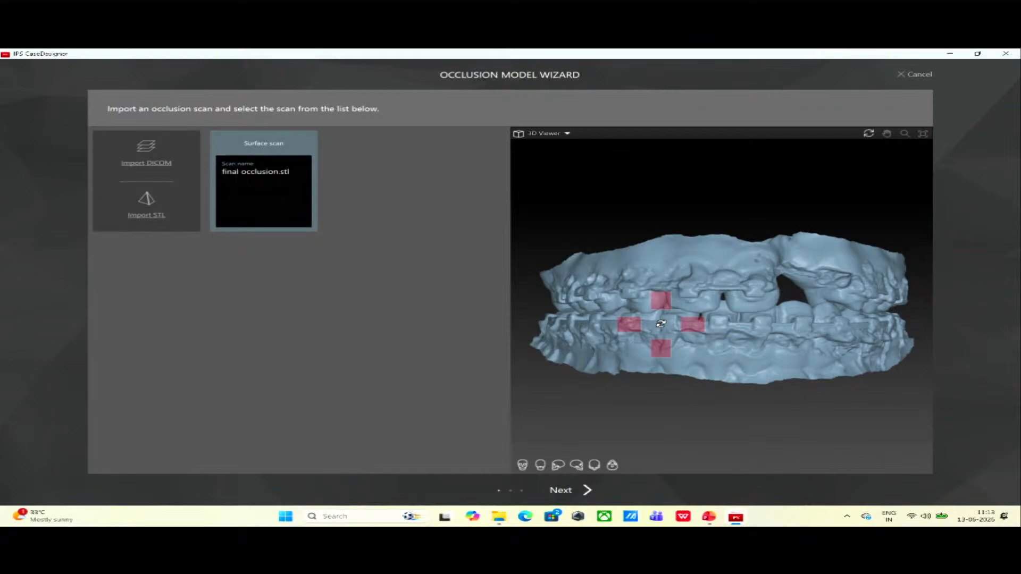
drag(816, 296, 691, 346)
click(566, 490)
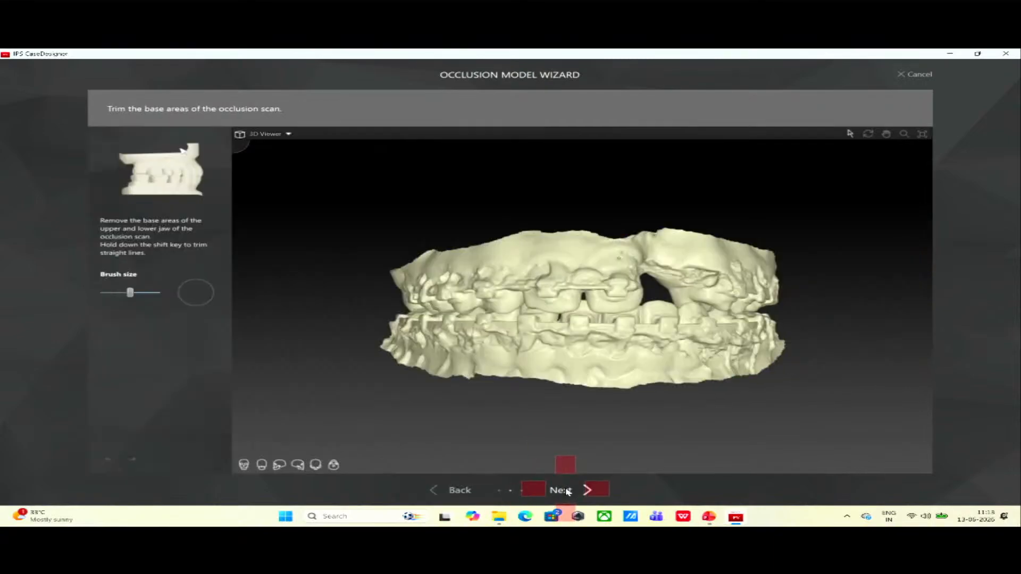
Check the dental casts' alignment with the untrimmed occlusion scan through the perpendicular slices, and finish the occlusion model.
click(565, 490)
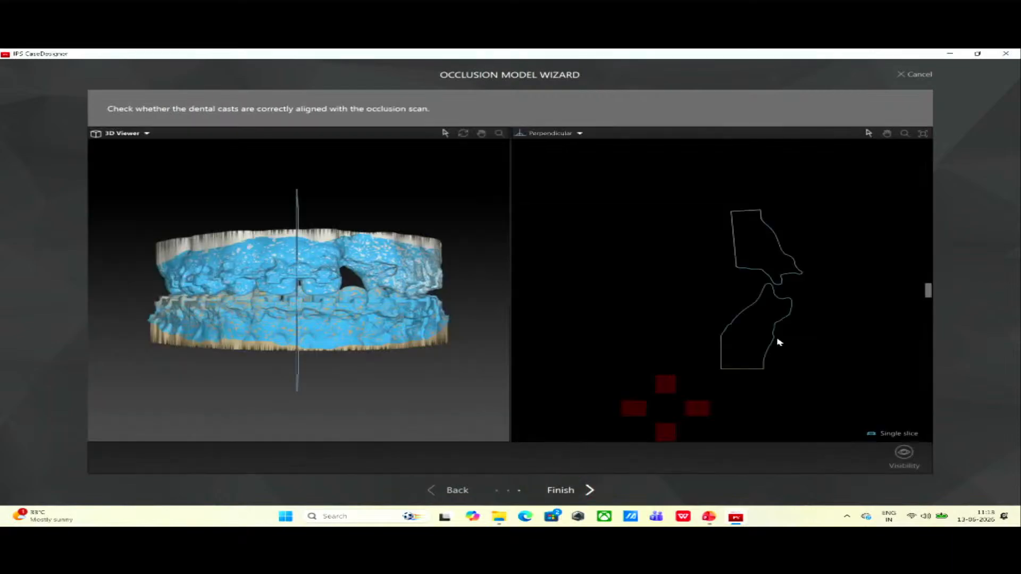
click(929, 293)
mouse_move(930, 296)
mouse_down()
mouse_move(931, 237)
mouse_move(953, 333)
mouse_move(942, 285)
mouse_up()
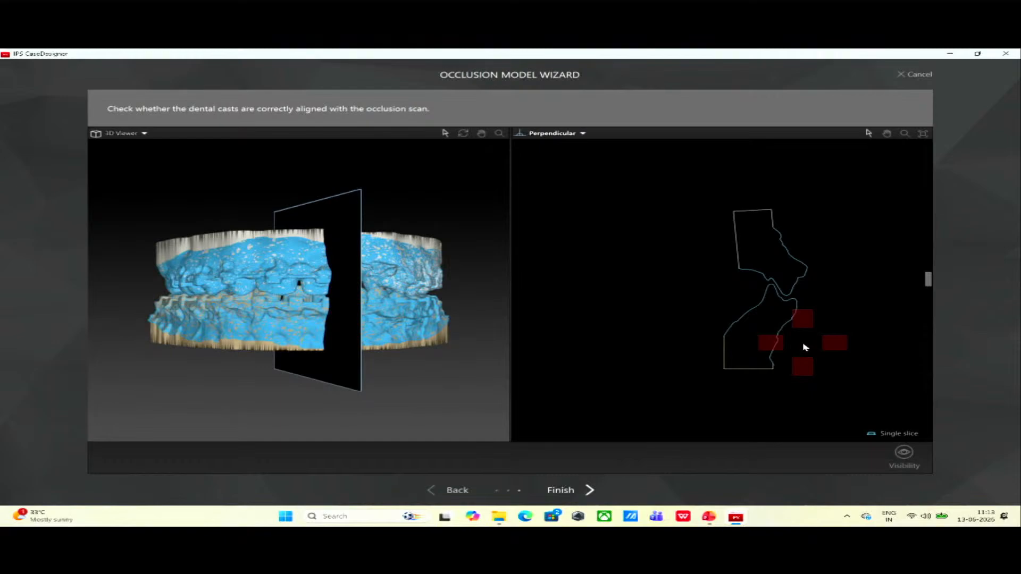
click(562, 491)
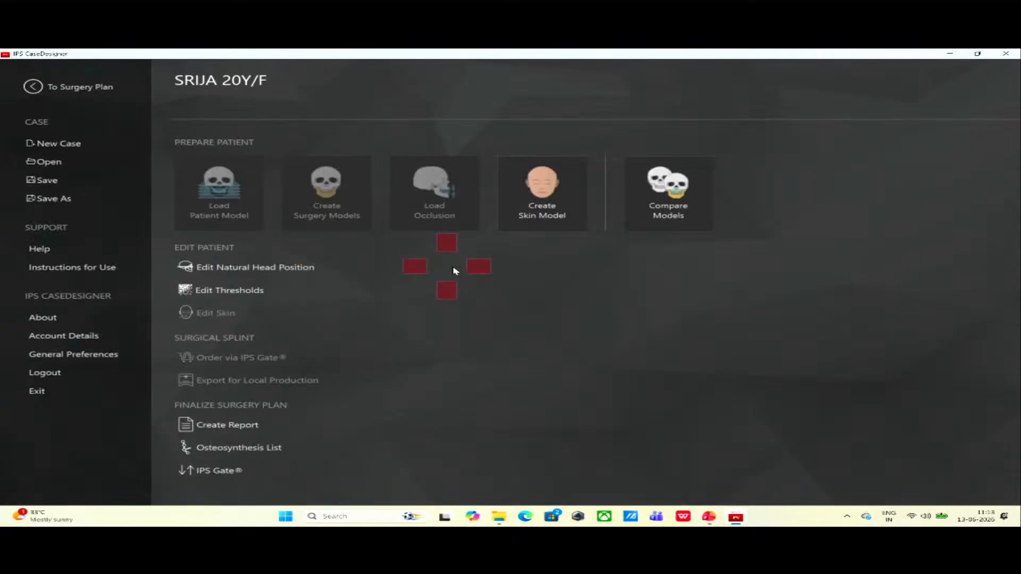
Start creating the skin model, inspect the face surface, and calculate the skin with a threshold of -300.
click(537, 216)
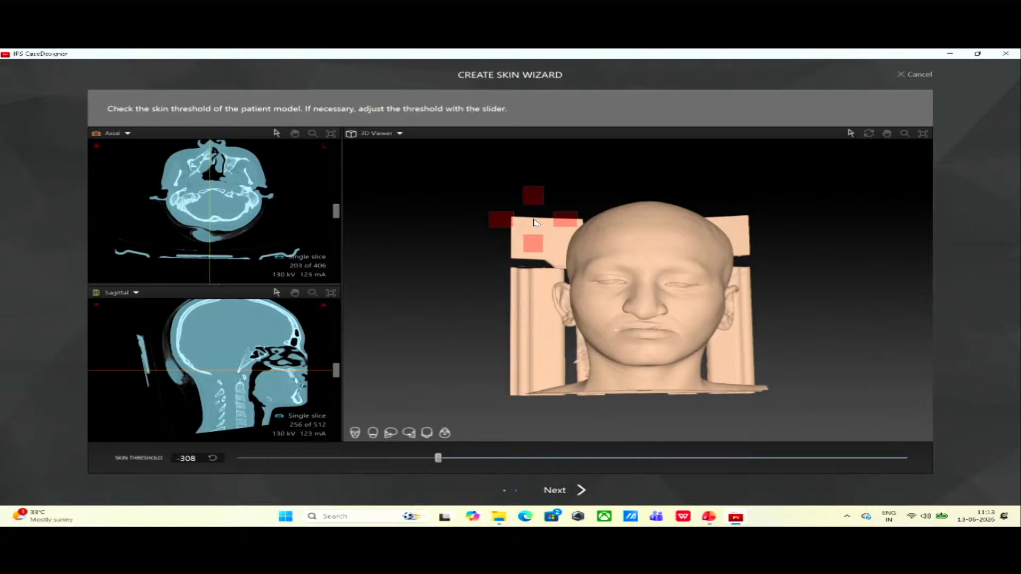
click(869, 134)
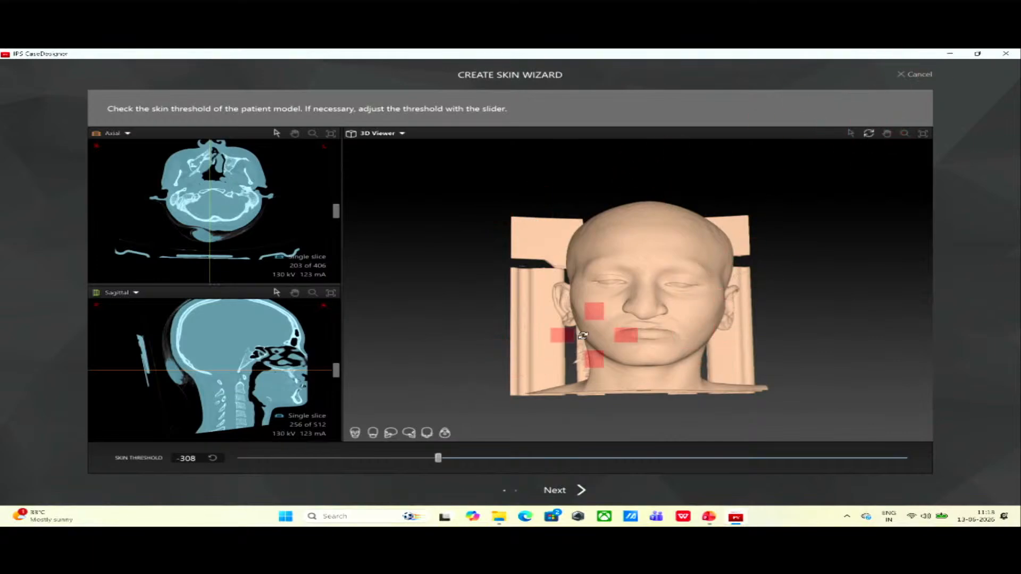
drag(593, 334, 607, 298)
drag(679, 232, 576, 230)
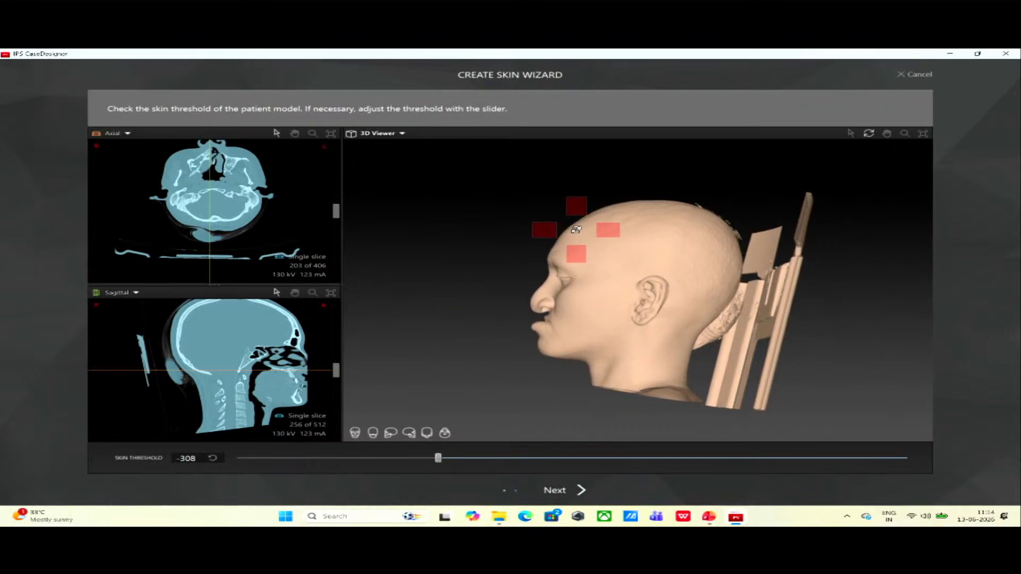
click(197, 460)
key(BackSpace)
text(0)
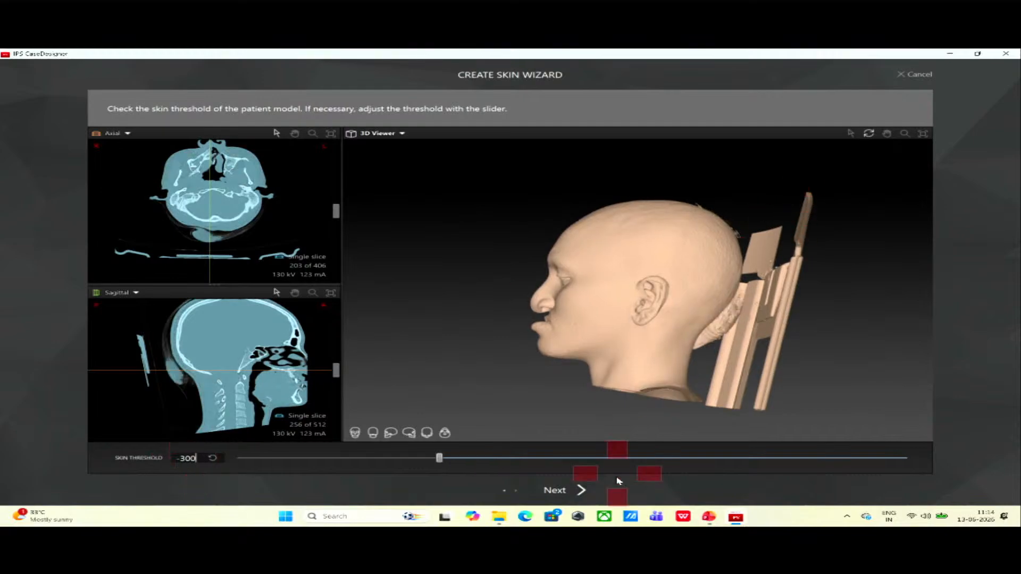
click(554, 490)
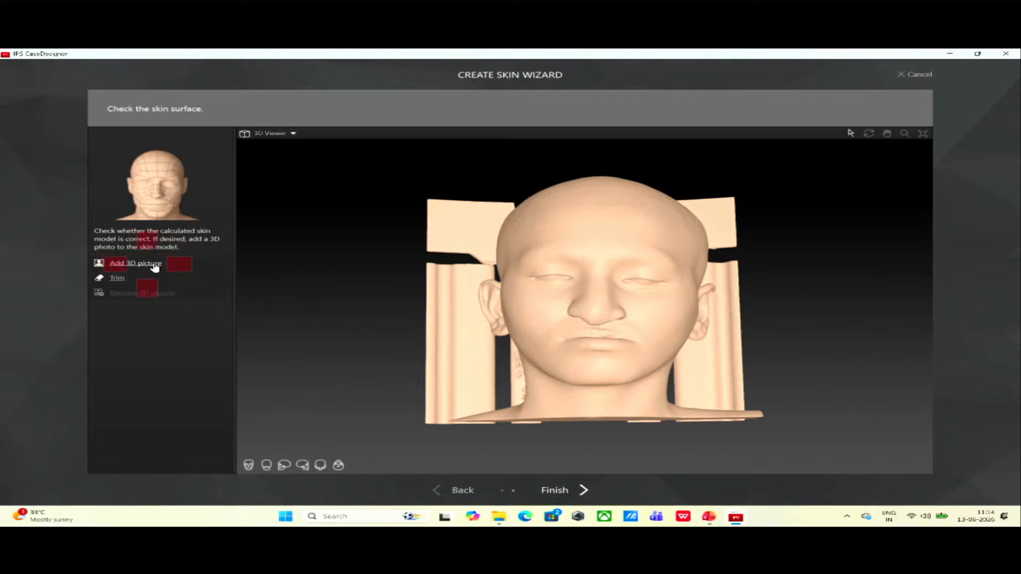
Finish the skin model without adding a 3D picture and view it in the surgery plan.
click(528, 249)
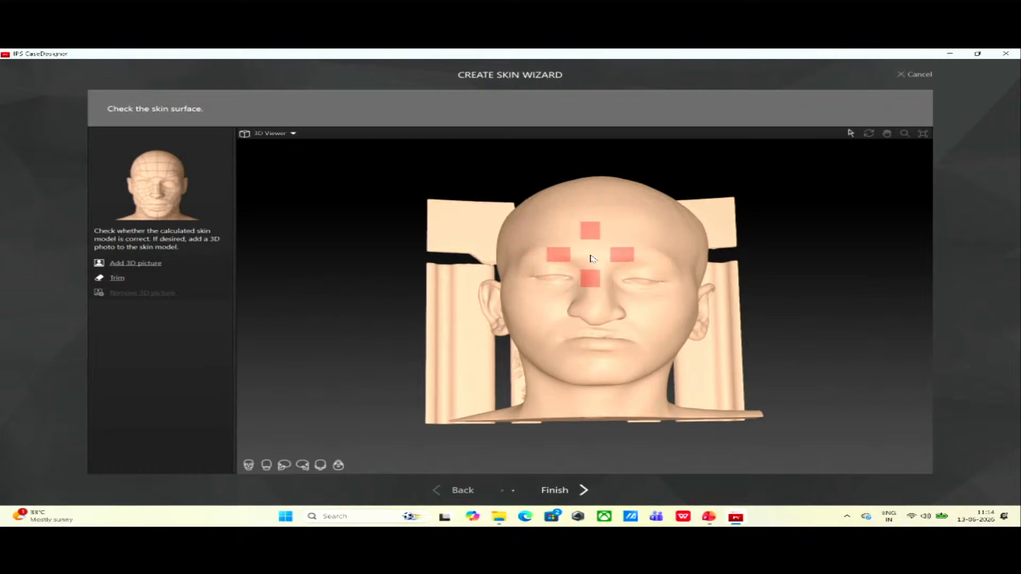
click(555, 491)
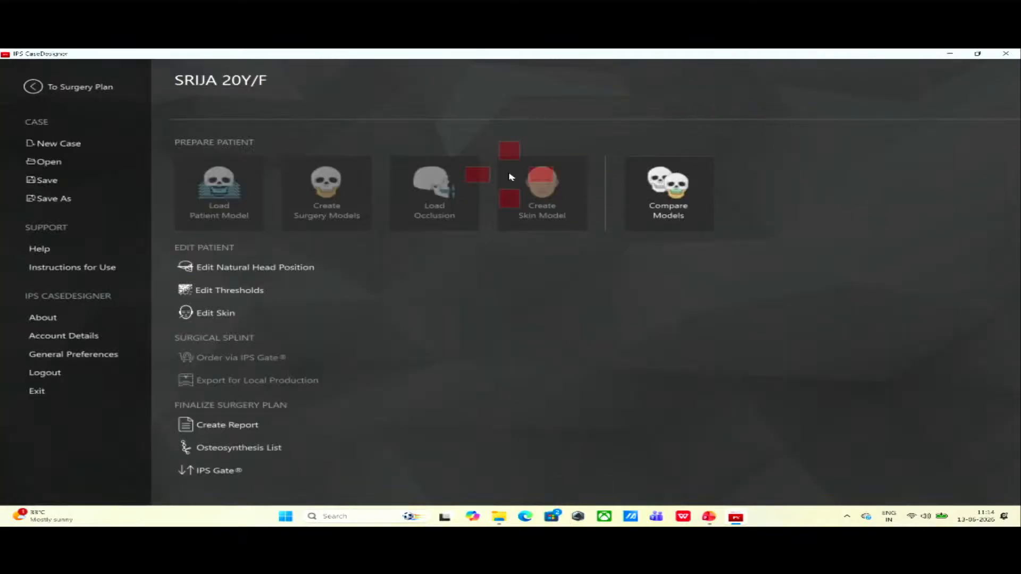
click(77, 89)
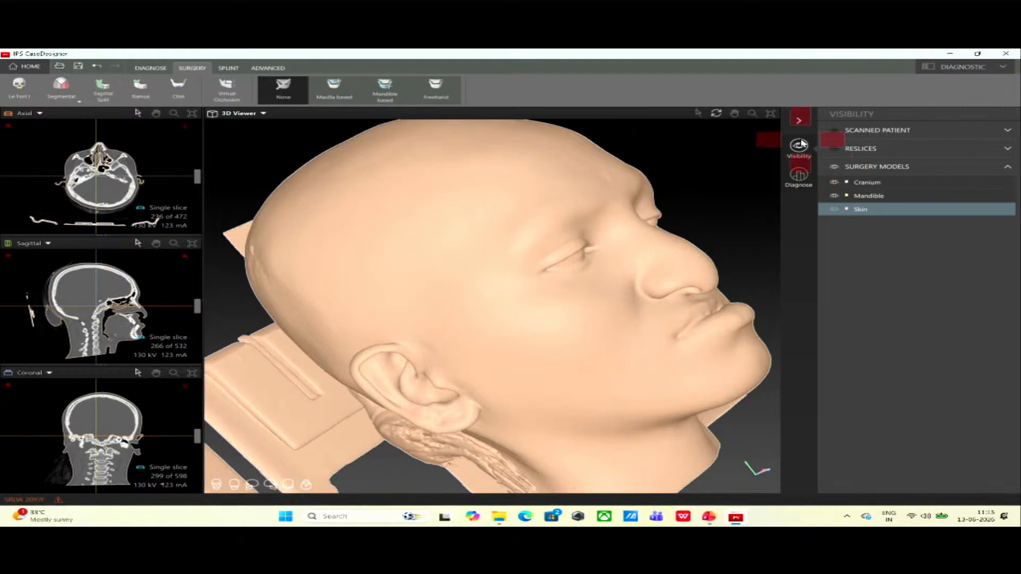
drag(579, 289, 513, 422)
drag(449, 273, 603, 217)
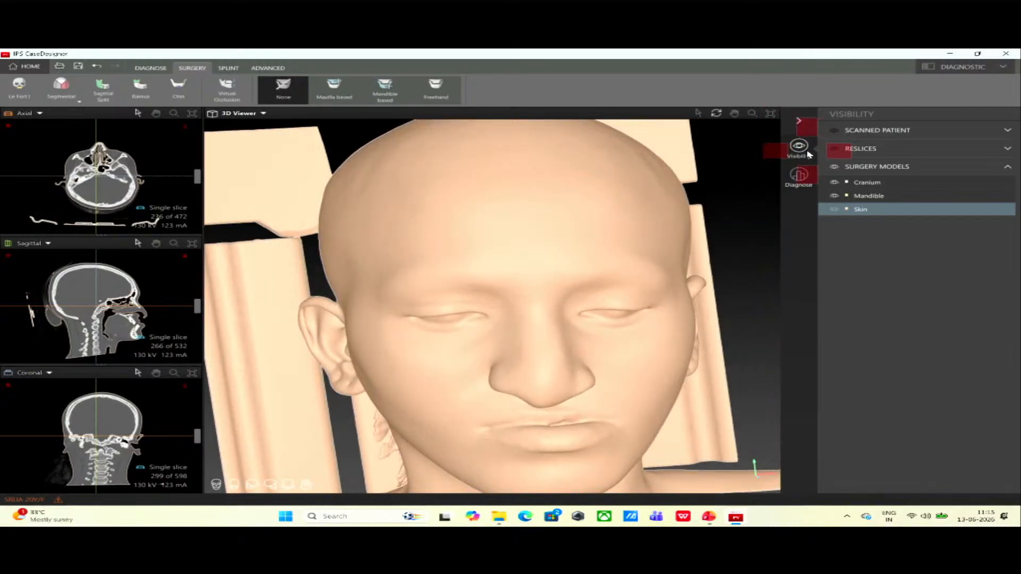
Hide the skin among the surgery models and inspect the cranium and mandible from the front.
click(835, 210)
click(835, 211)
click(835, 210)
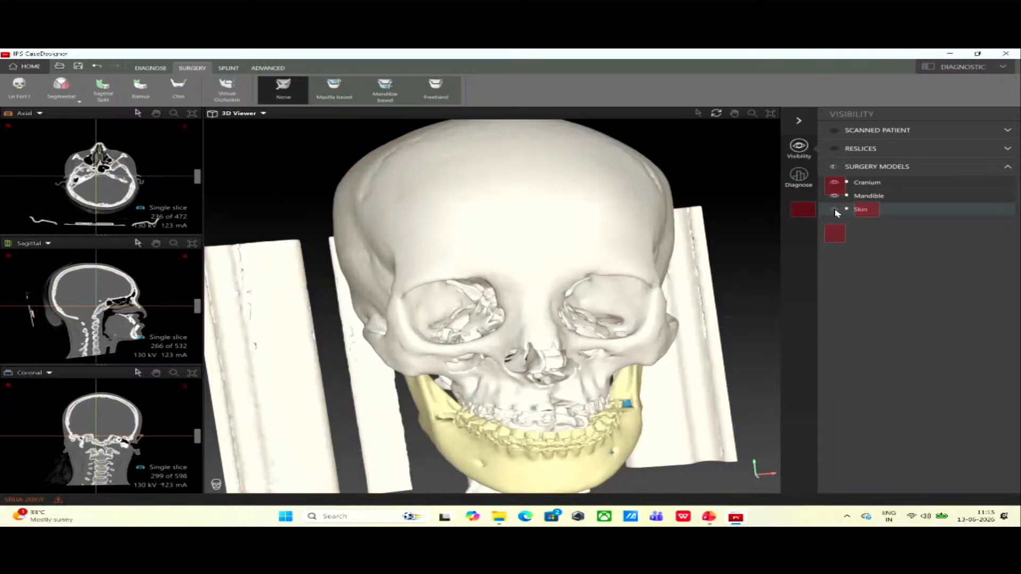
click(504, 327)
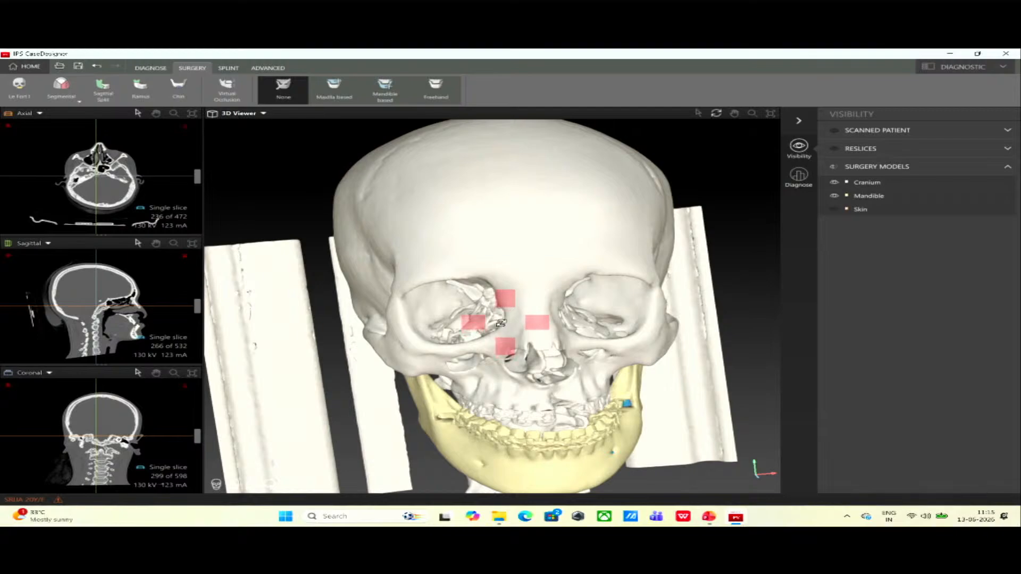
drag(501, 323, 456, 262)
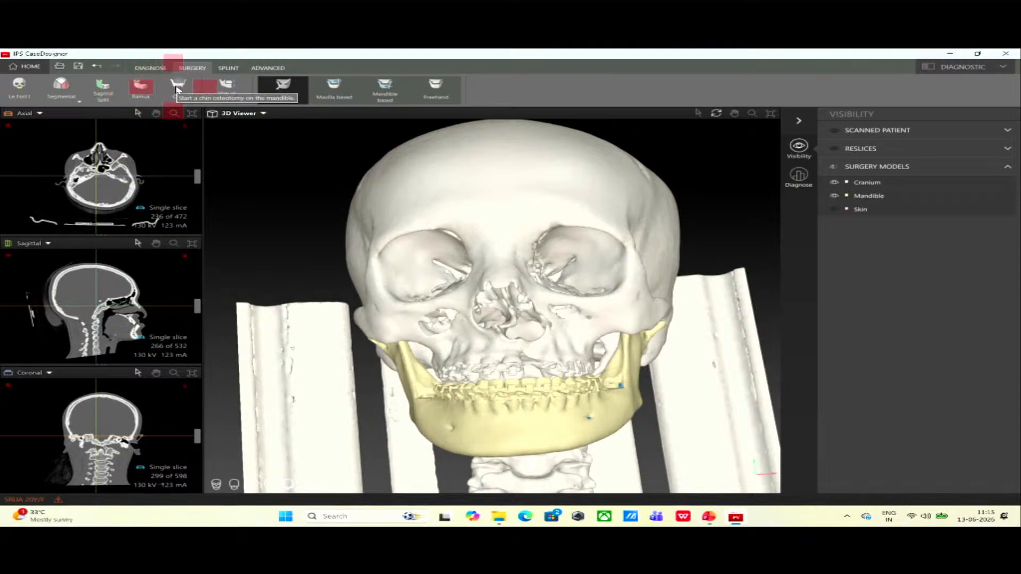
Start a Le Fort I osteotomy and inspect the cranium from the posterior, left lateral, caudal and right lateral views.
click(20, 85)
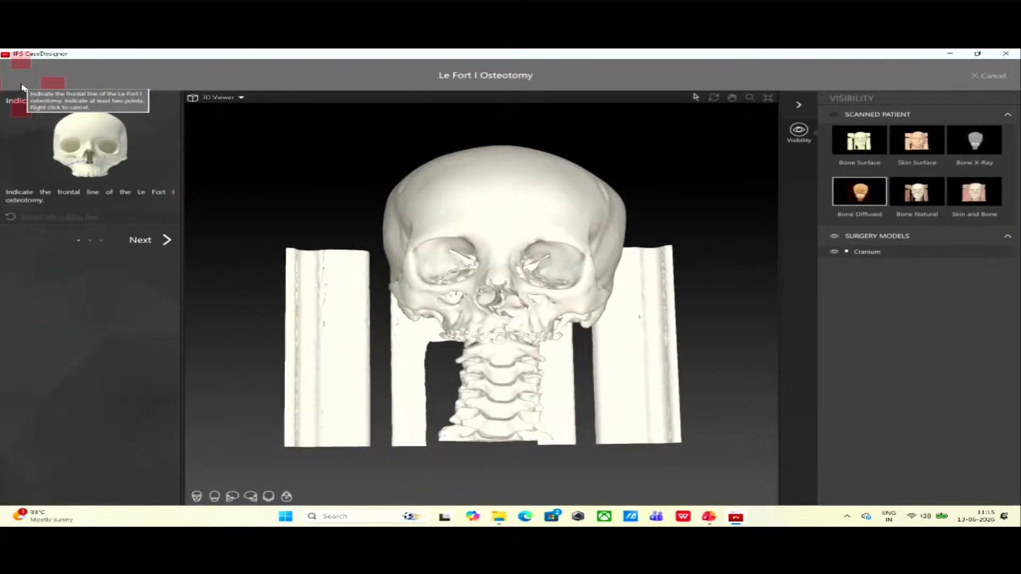
click(714, 97)
drag(478, 275, 734, 289)
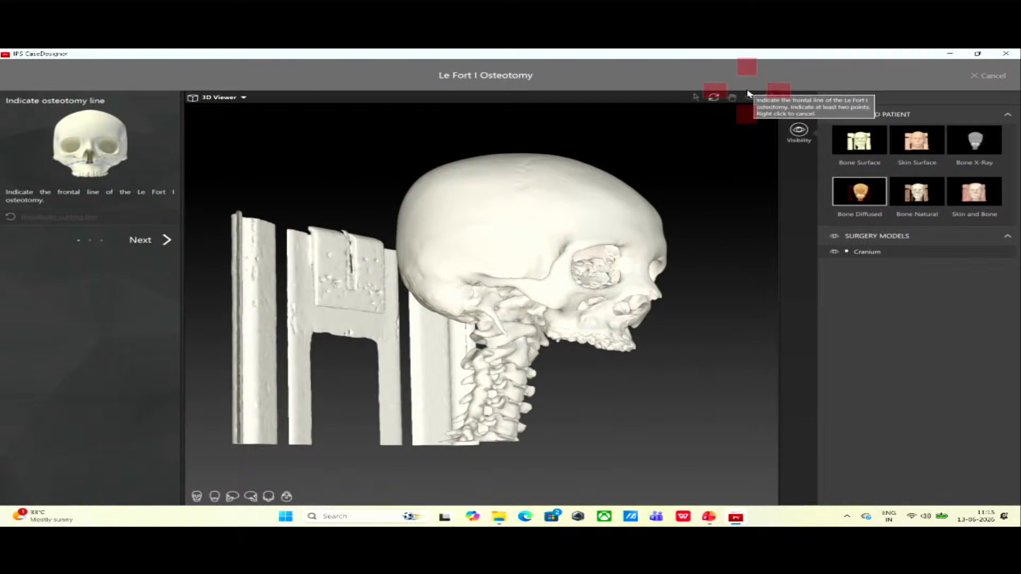
click(252, 499)
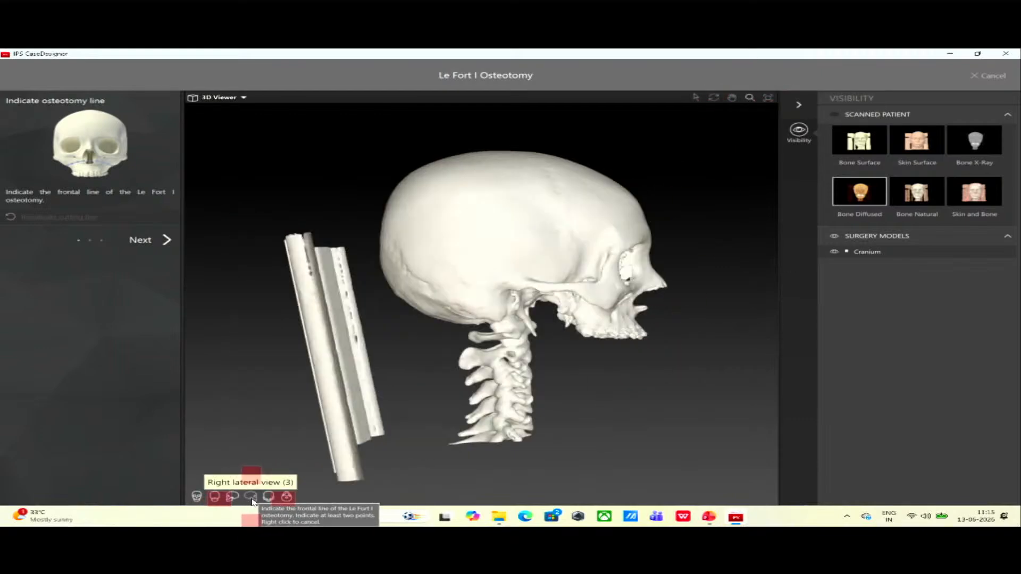
click(714, 99)
drag(615, 262, 500, 266)
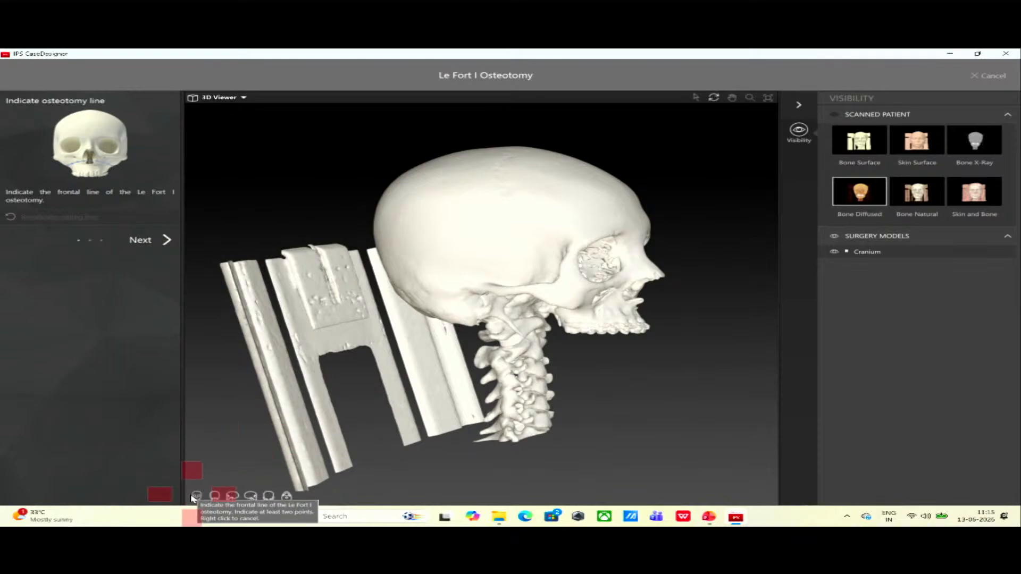
click(214, 498)
click(213, 499)
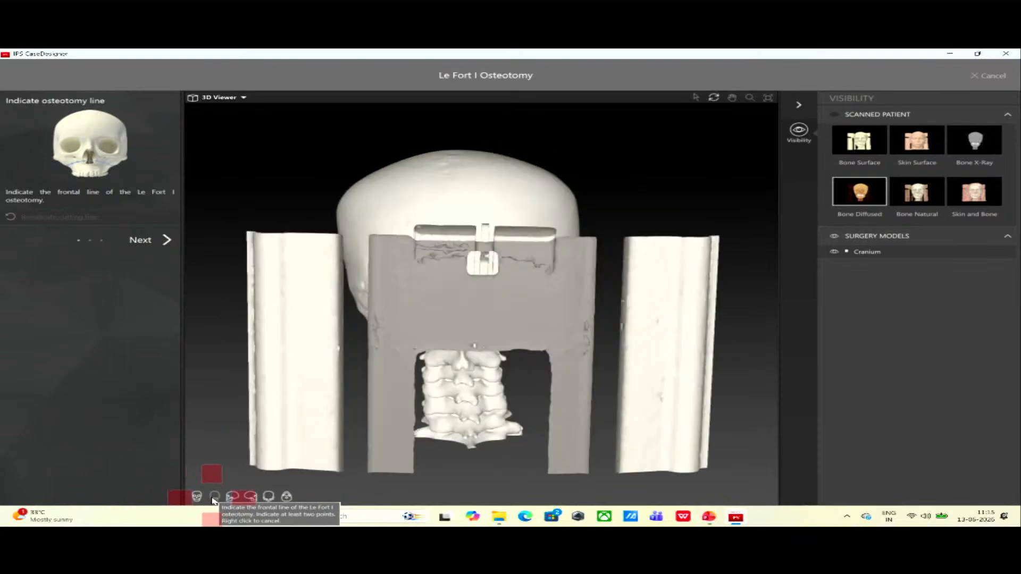
click(235, 499)
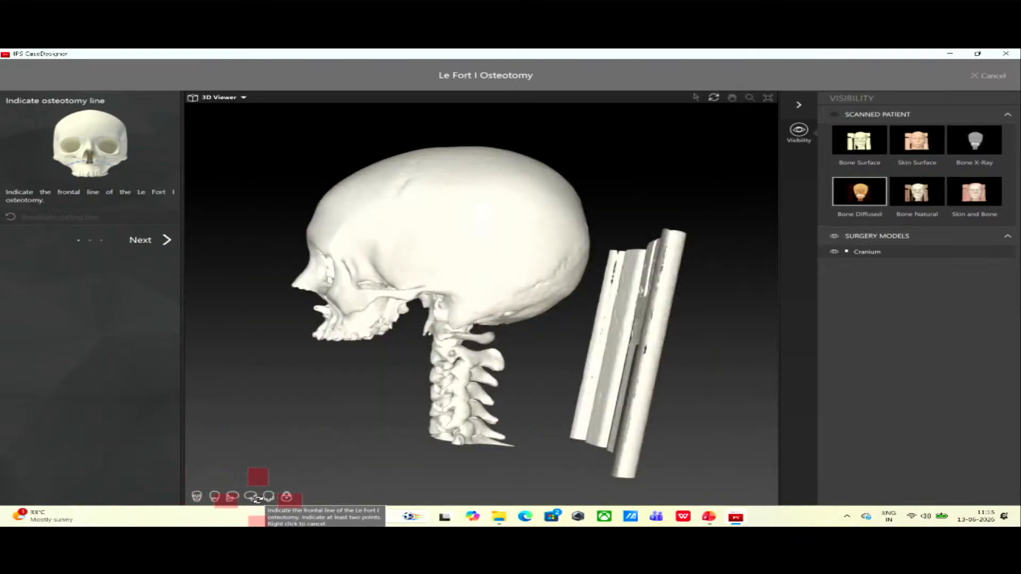
click(287, 498)
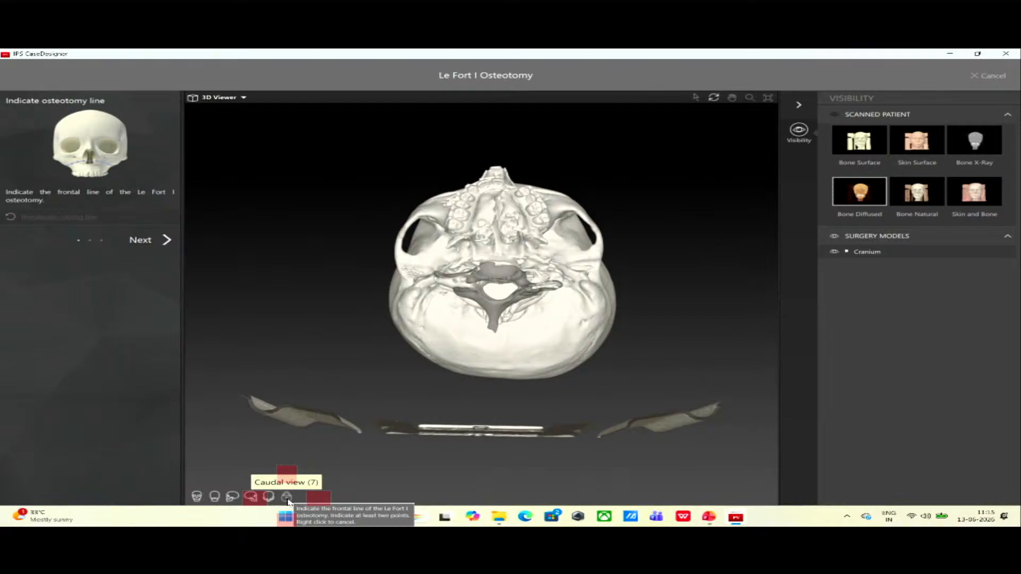
click(247, 499)
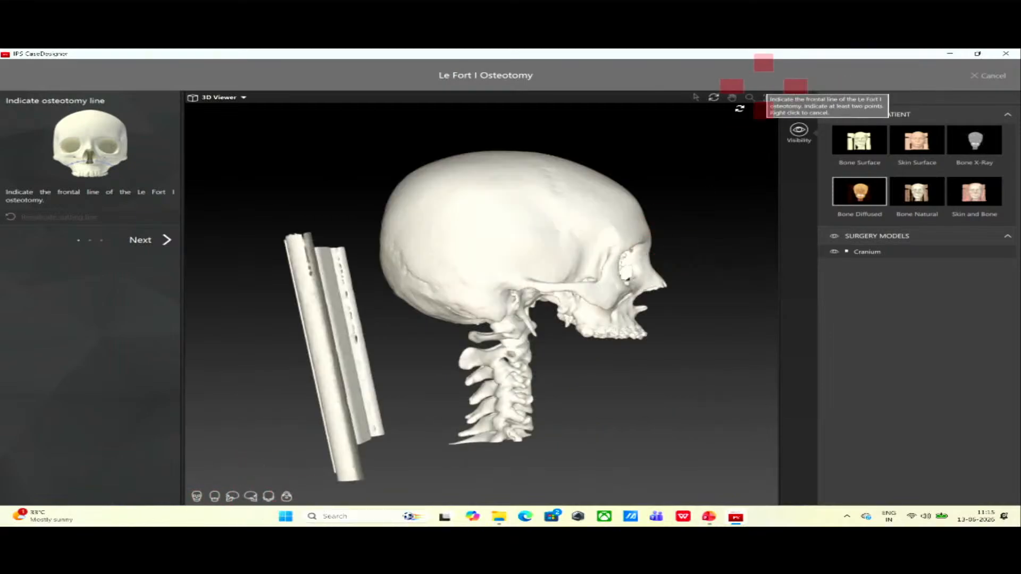
Indicate three frontal Le Fort I osteotomy points along the right maxilla above the tooth roots, from the posterior wall to the nasal aperture.
click(750, 98)
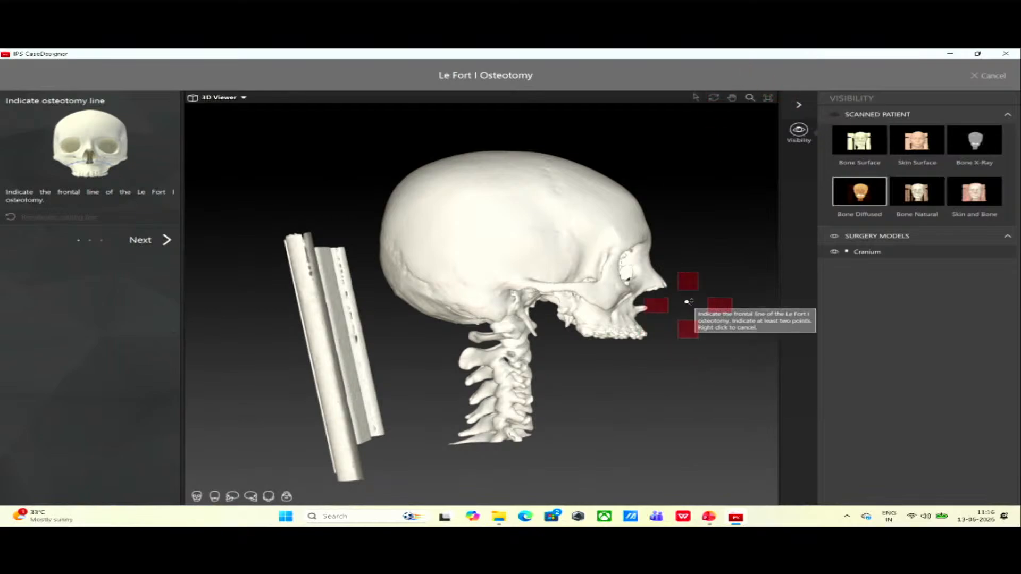
drag(684, 314, 713, 166)
click(732, 97)
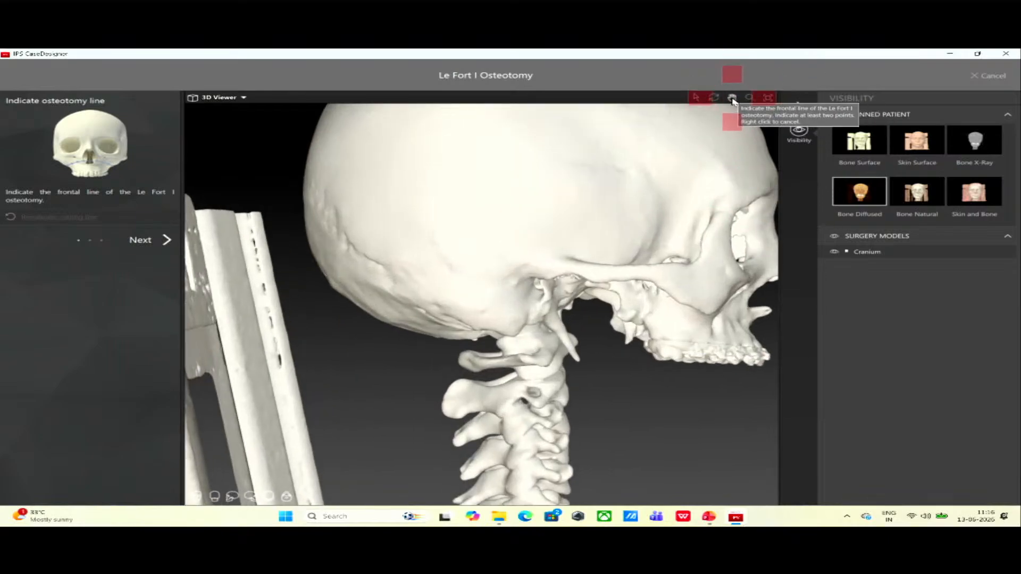
drag(676, 221, 551, 224)
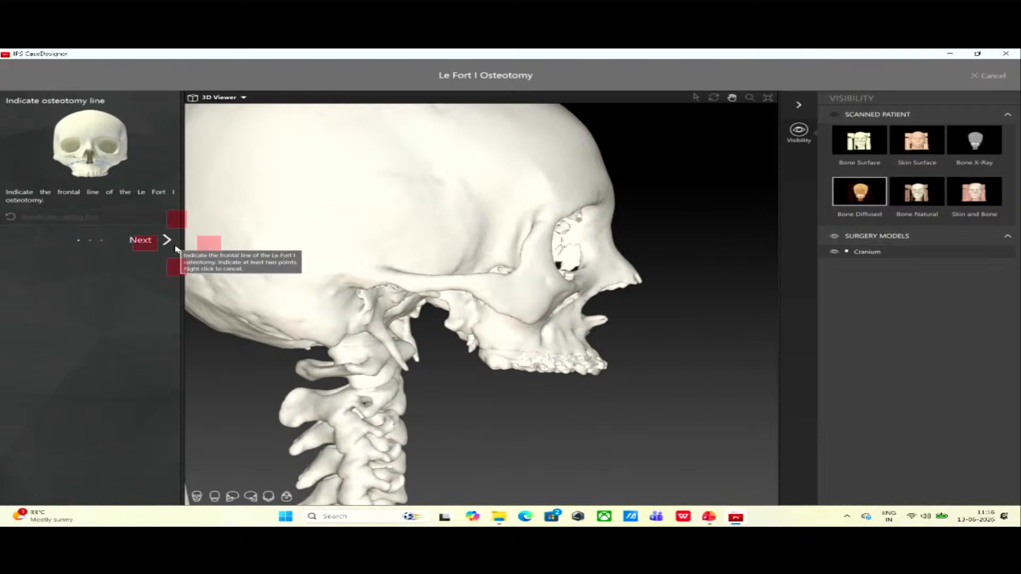
click(696, 97)
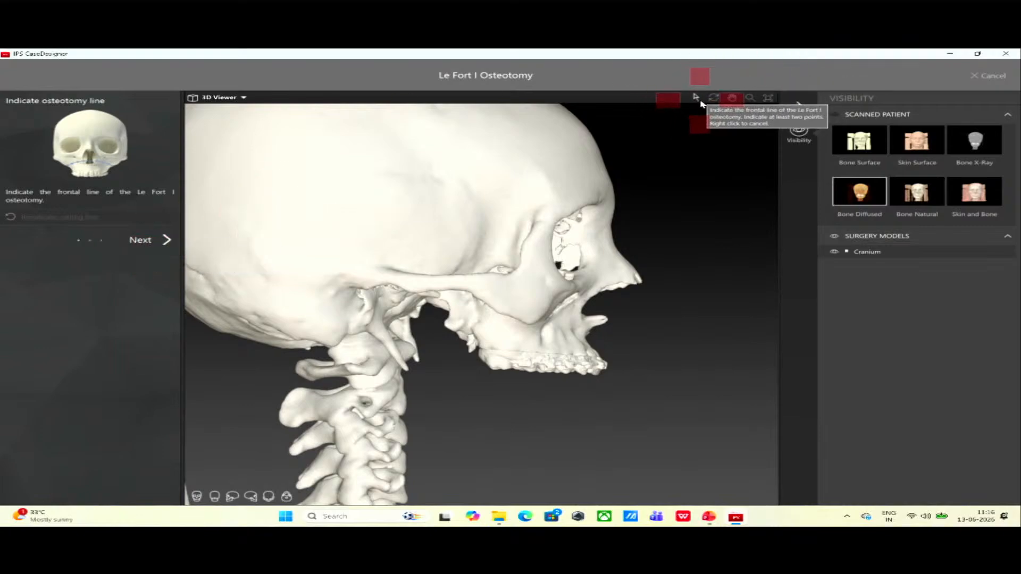
click(489, 333)
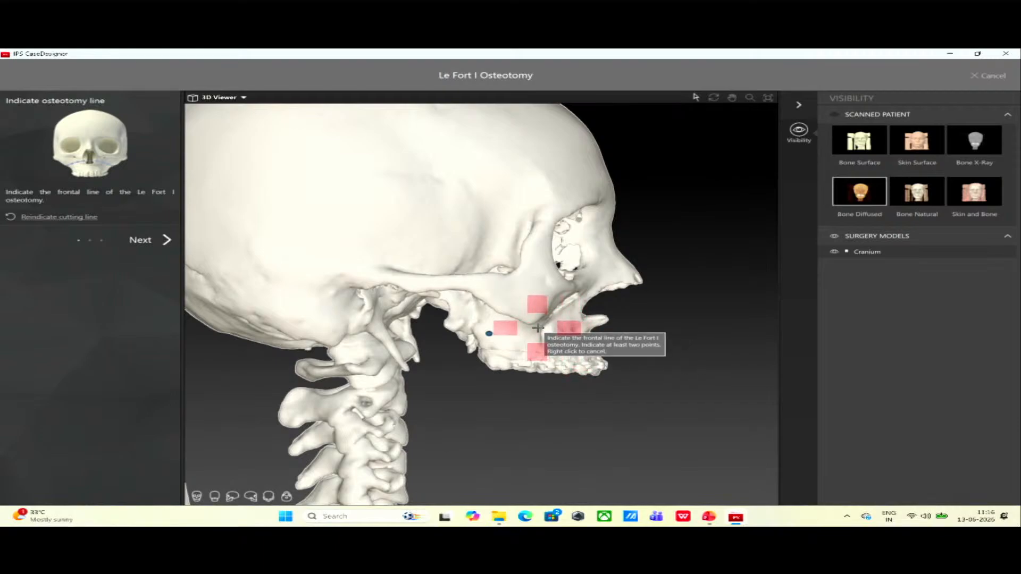
click(545, 329)
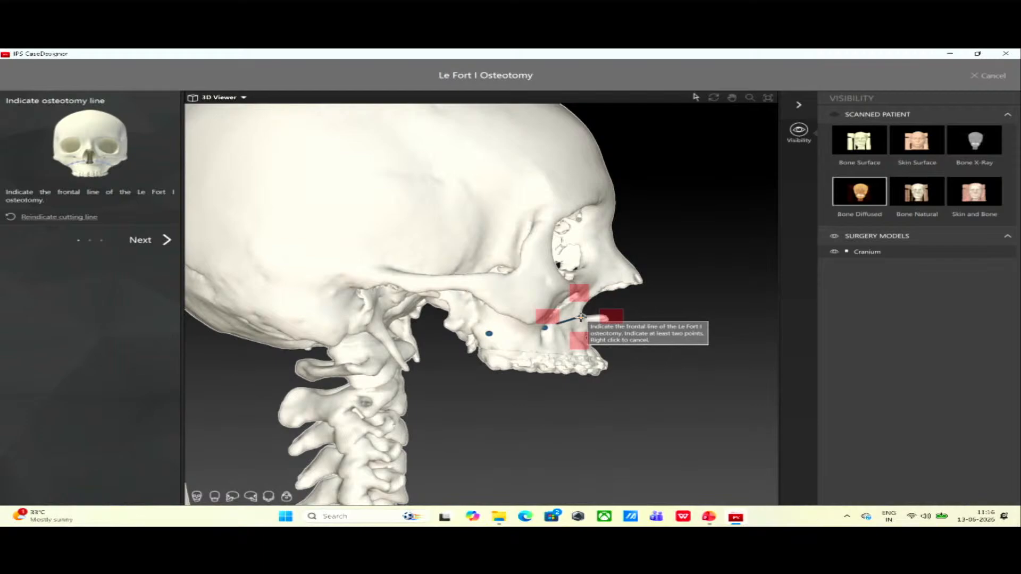
click(581, 317)
Continue the Le Fort I line with three points across the left maxilla and generate the osteotomy surface.
click(713, 97)
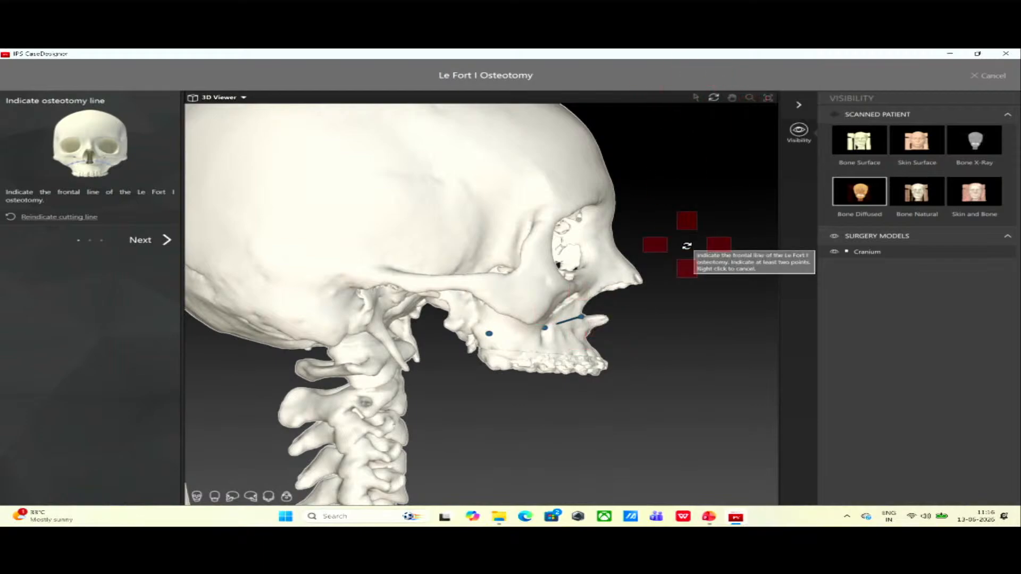
drag(597, 258, 342, 292)
drag(620, 244, 380, 281)
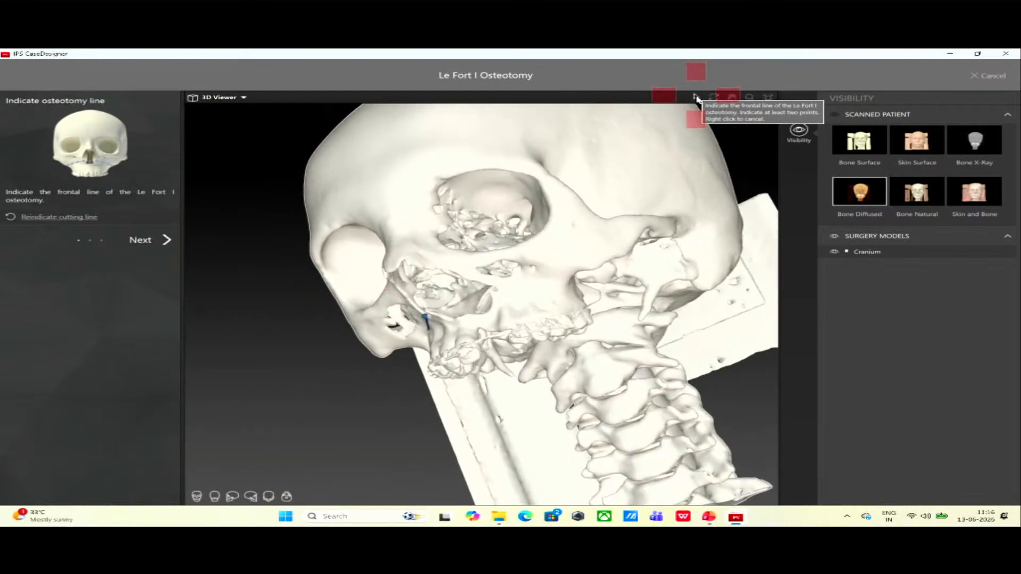
click(503, 295)
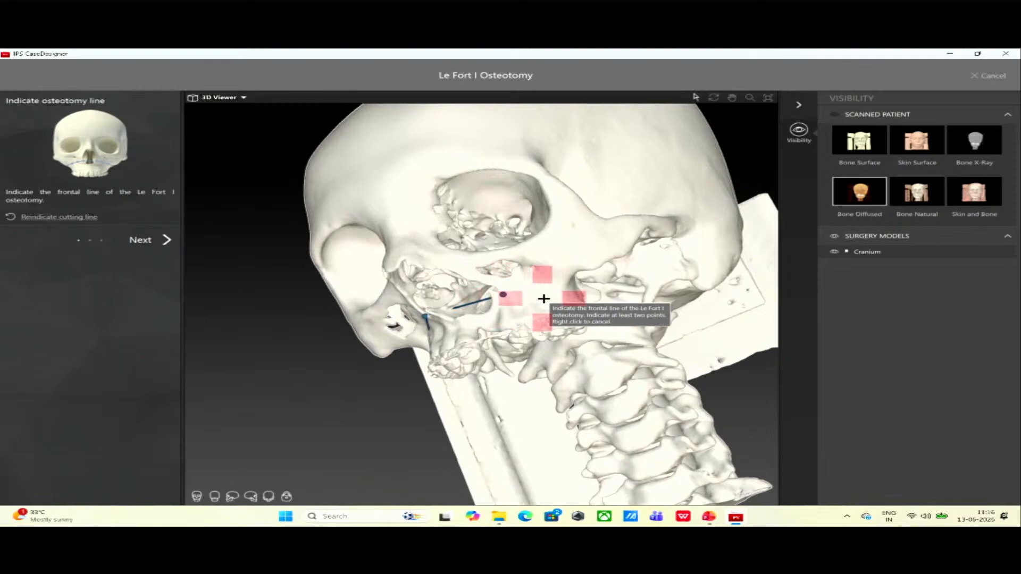
click(547, 298)
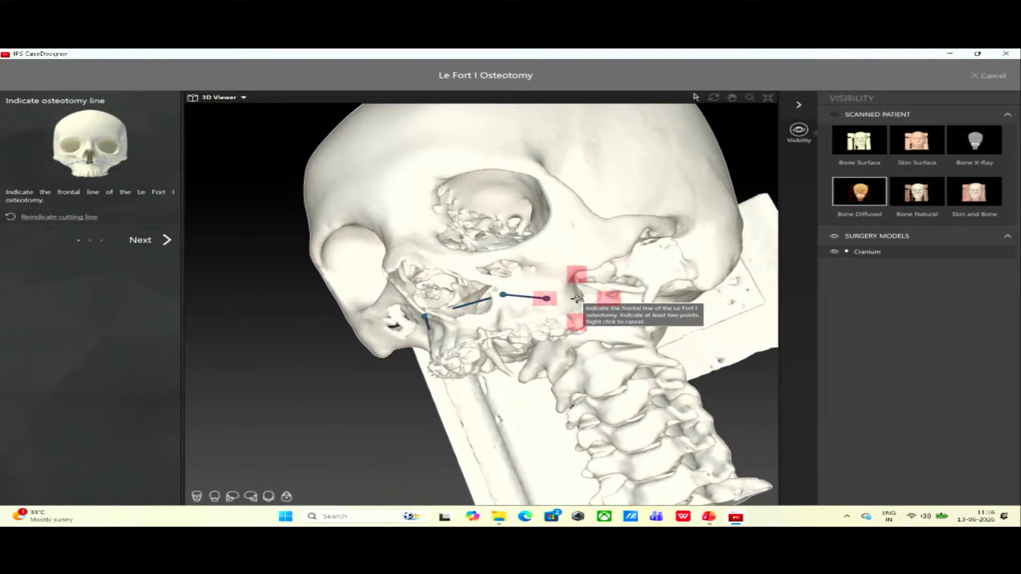
click(576, 298)
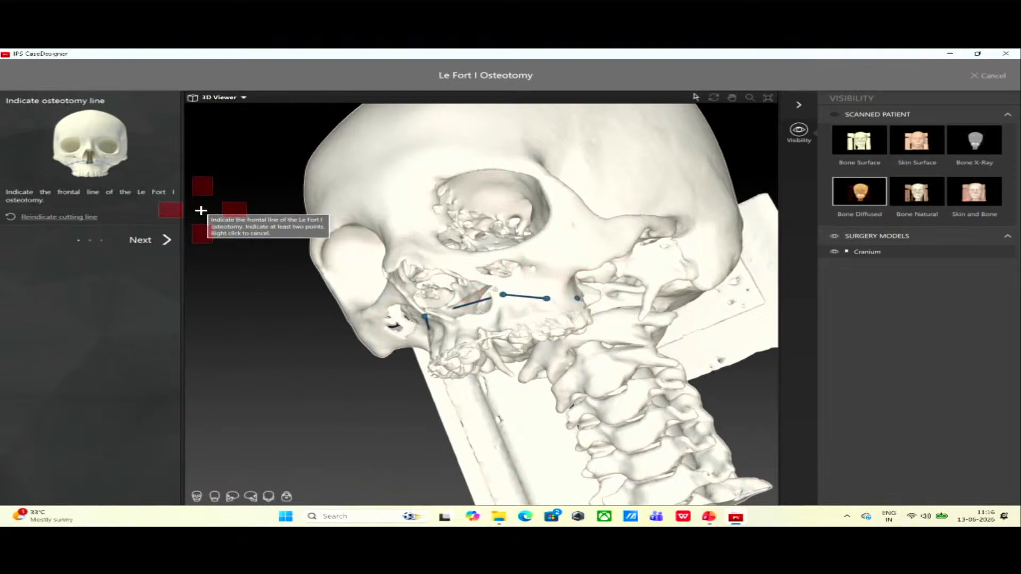
click(156, 243)
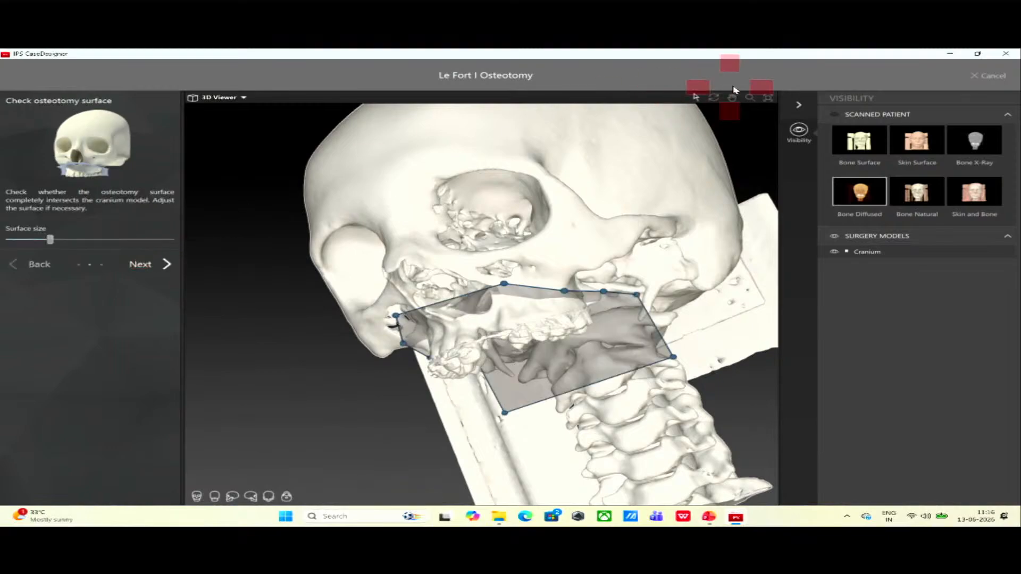
Check the Le Fort I surface from below, enlarge it to slightly over half the size range, and simulate the cut.
drag(455, 222, 526, 75)
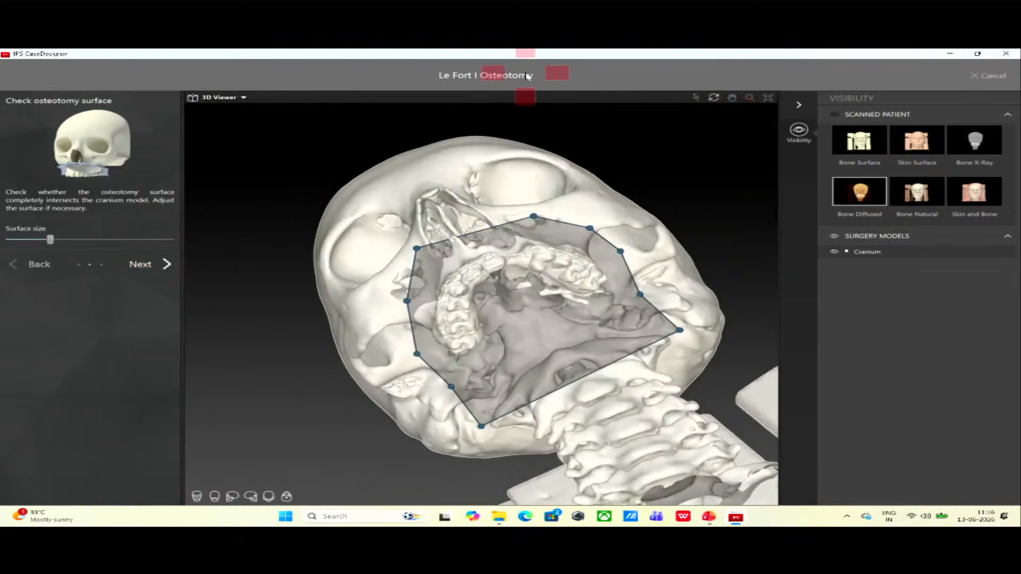
drag(505, 357, 445, 302)
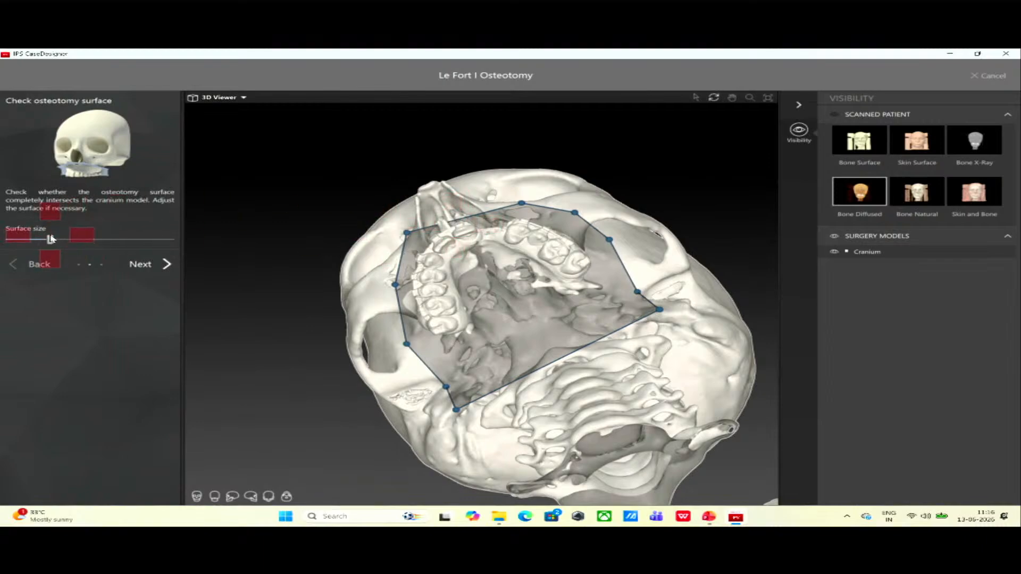
drag(50, 239, 98, 239)
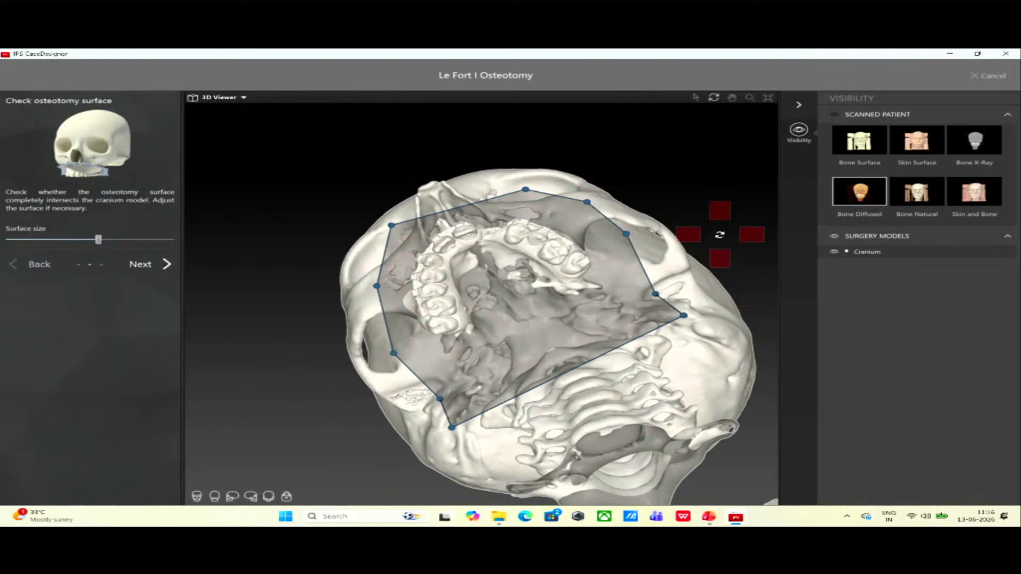
click(141, 264)
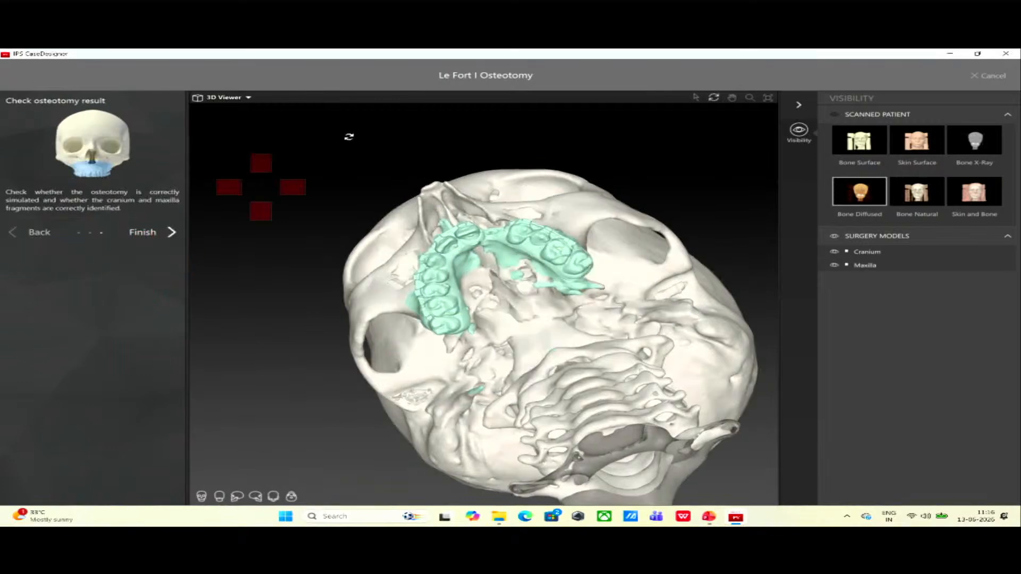
Inspect the separated maxilla fragment from the left side and the front, and finish the Le Fort I osteotomy.
drag(661, 192, 627, 303)
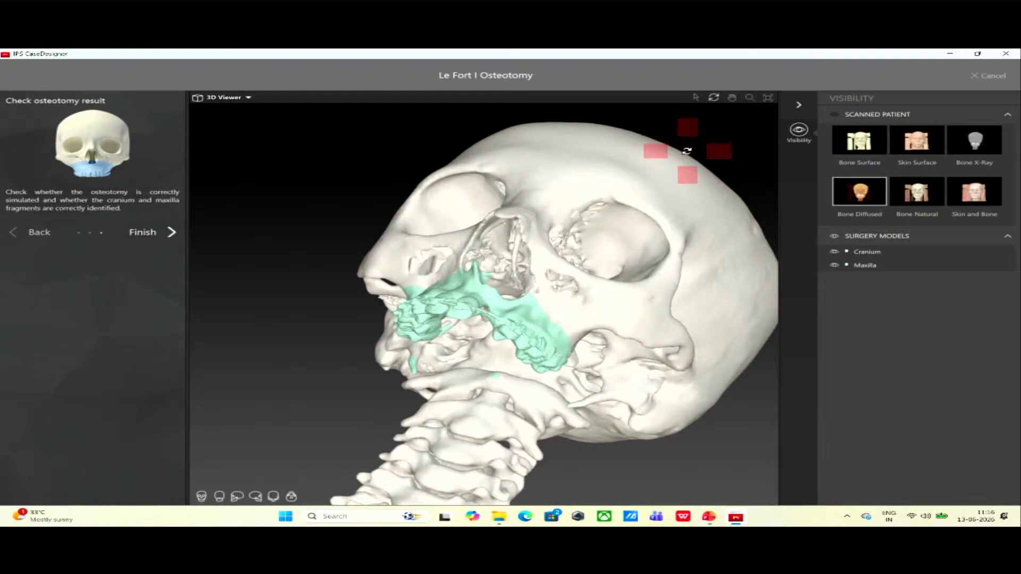
drag(677, 142, 486, 178)
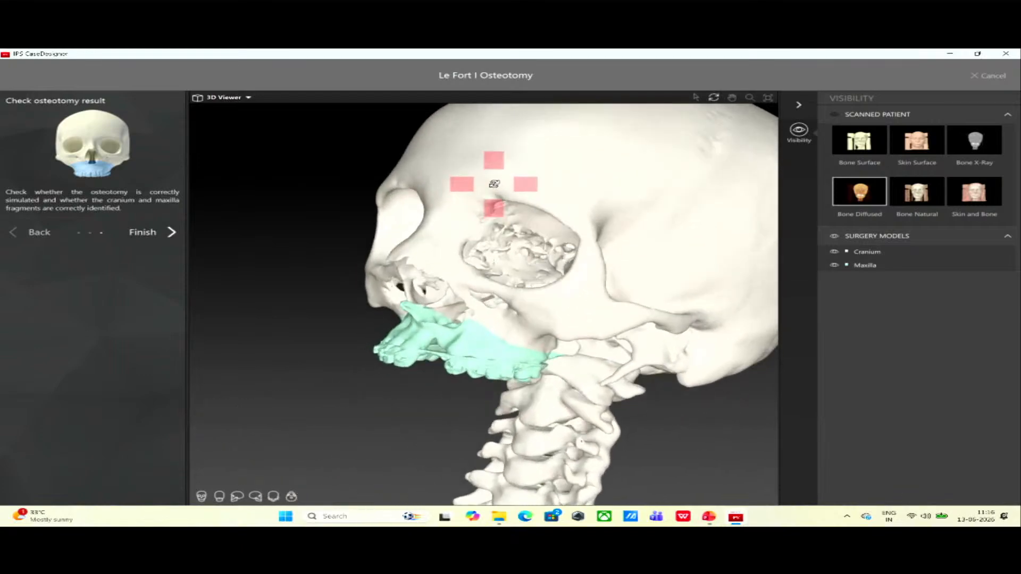
drag(426, 277, 490, 228)
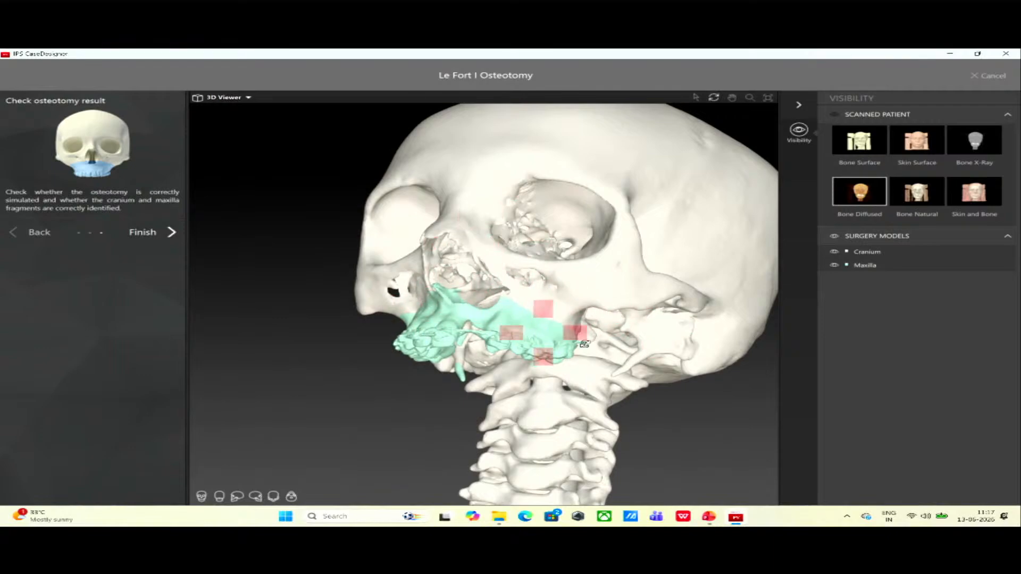
drag(584, 344, 623, 339)
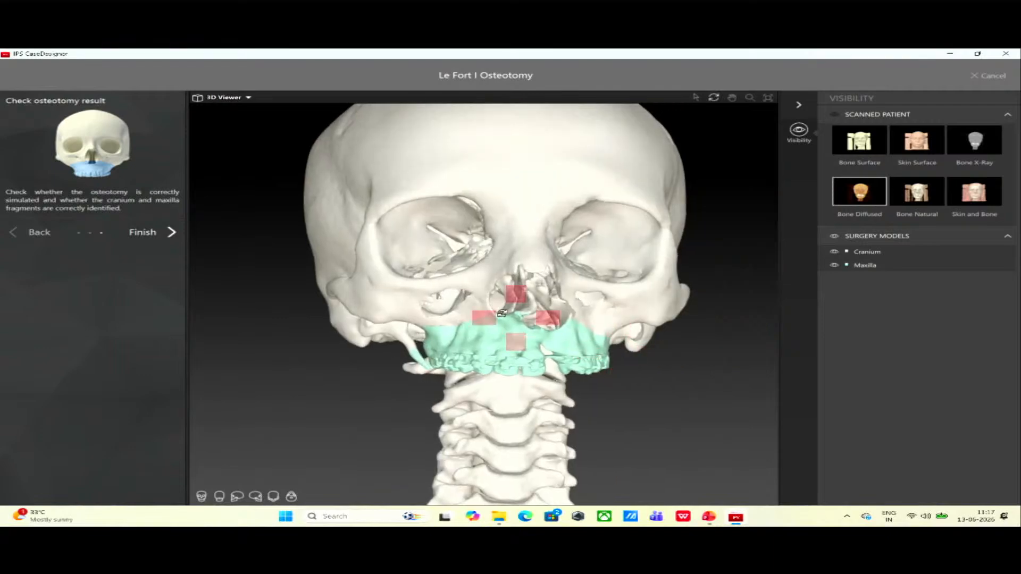
click(143, 233)
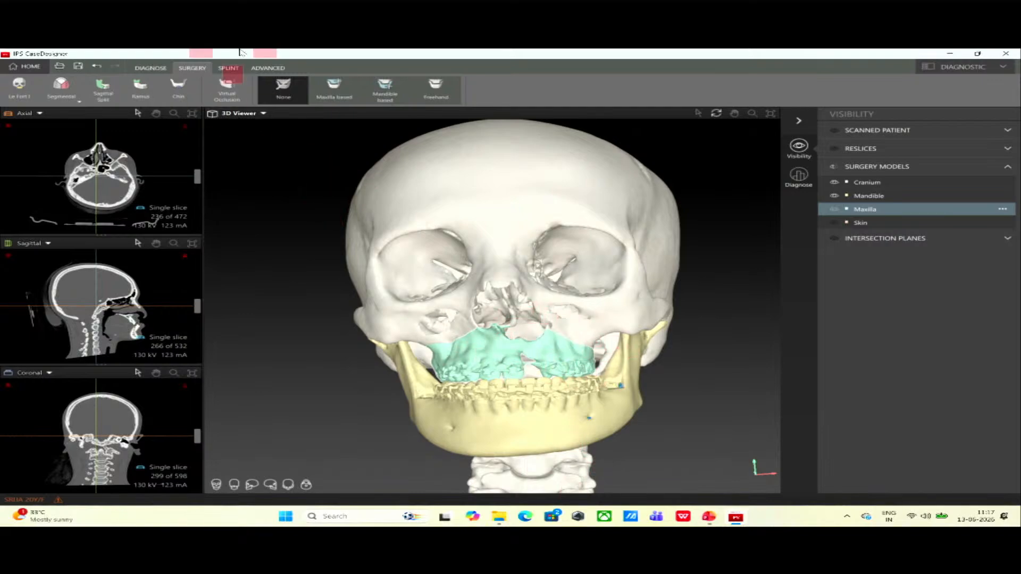
Start a sagittal split osteotomy on the right mandible side and indicate the horizontal line through the medial ramus above the lingula.
click(104, 91)
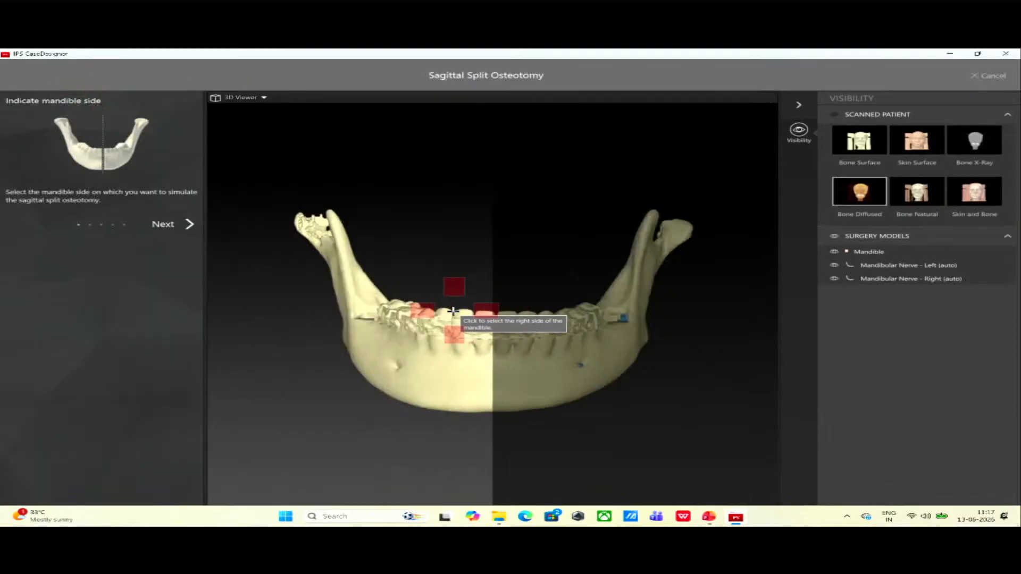
click(375, 315)
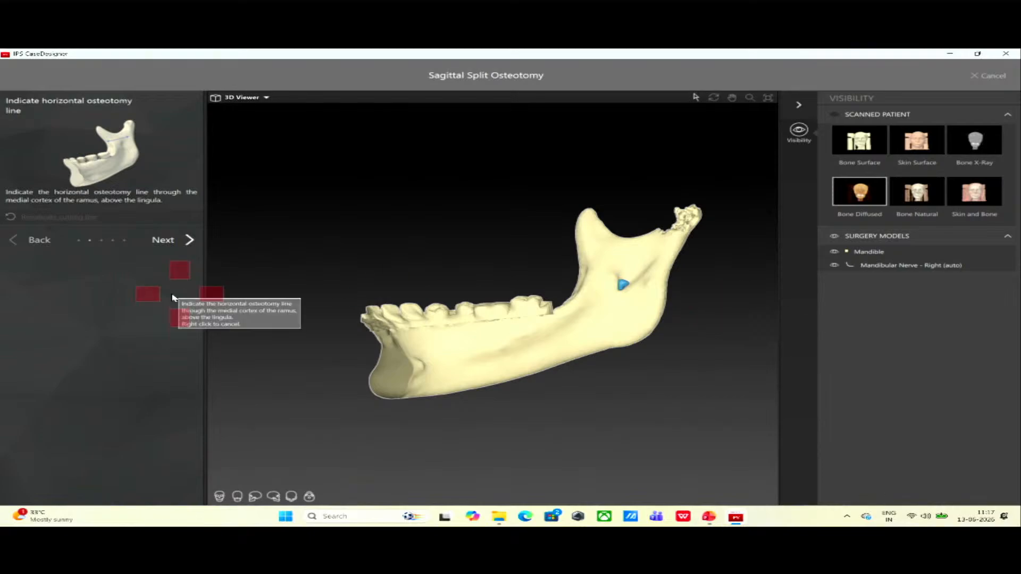
click(633, 265)
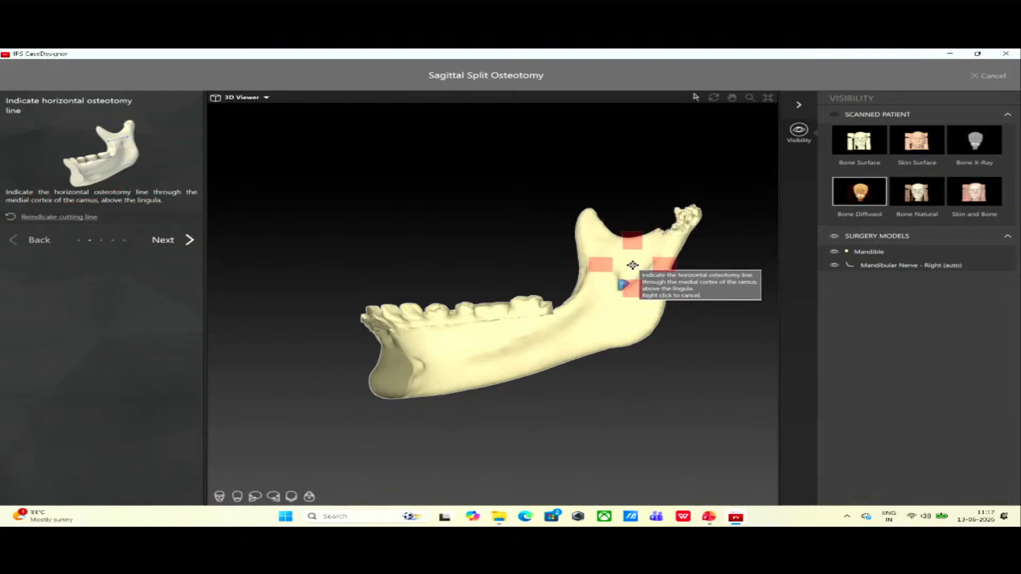
click(595, 264)
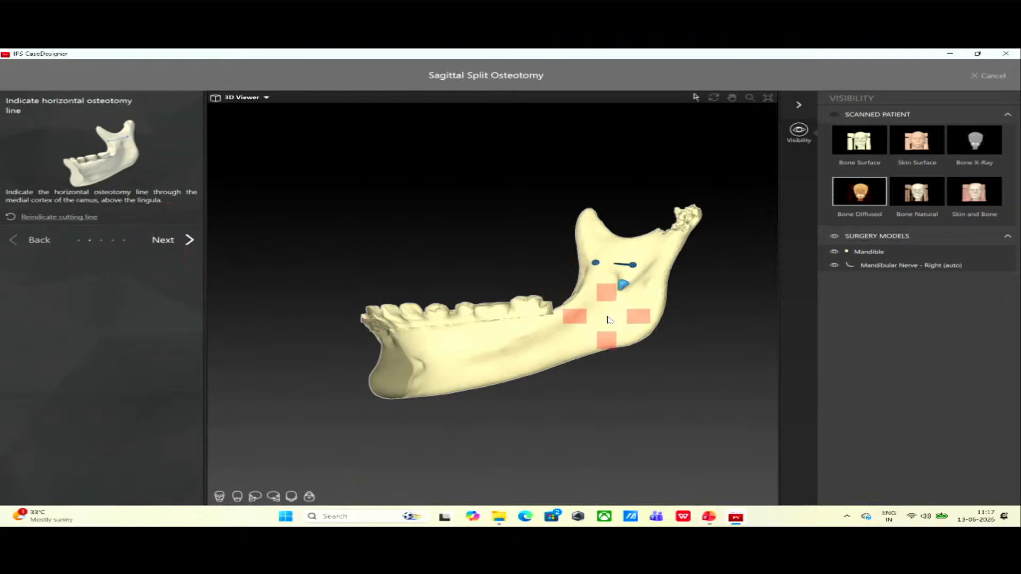
click(170, 246)
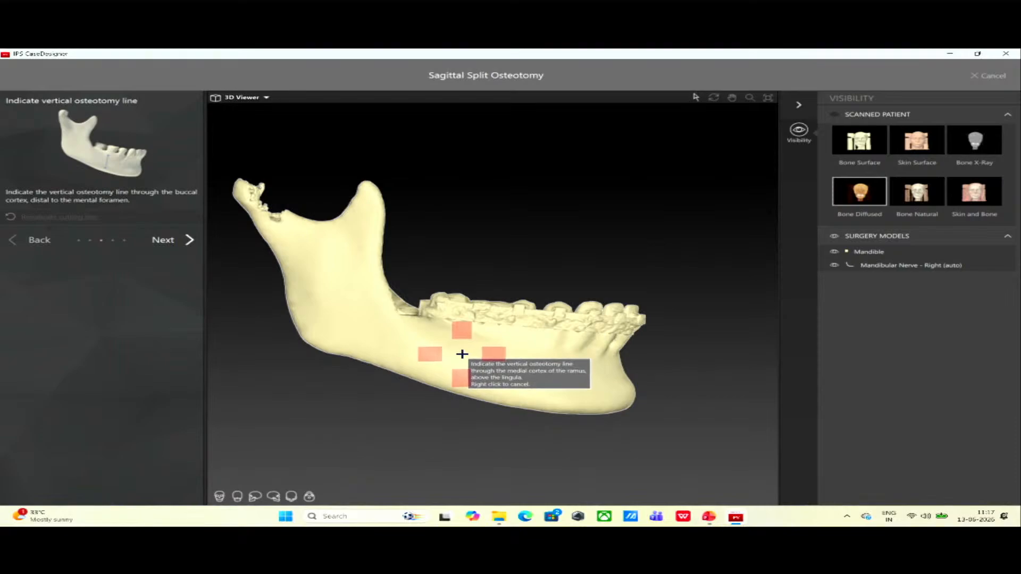
Indicate the vertical osteotomy line through the right buccal cortex distal to the mental foramen and generate the split surface.
click(464, 351)
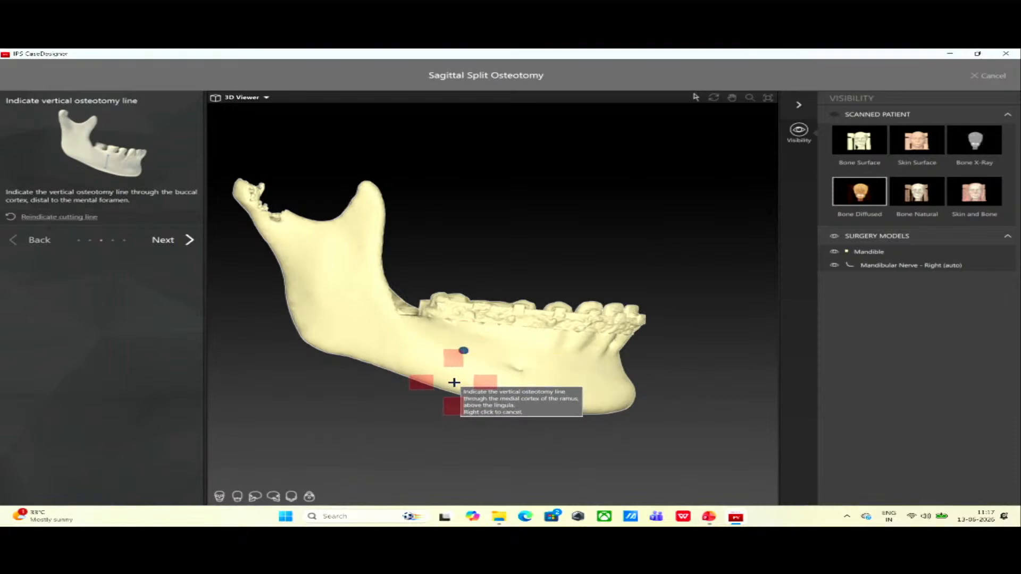
click(451, 389)
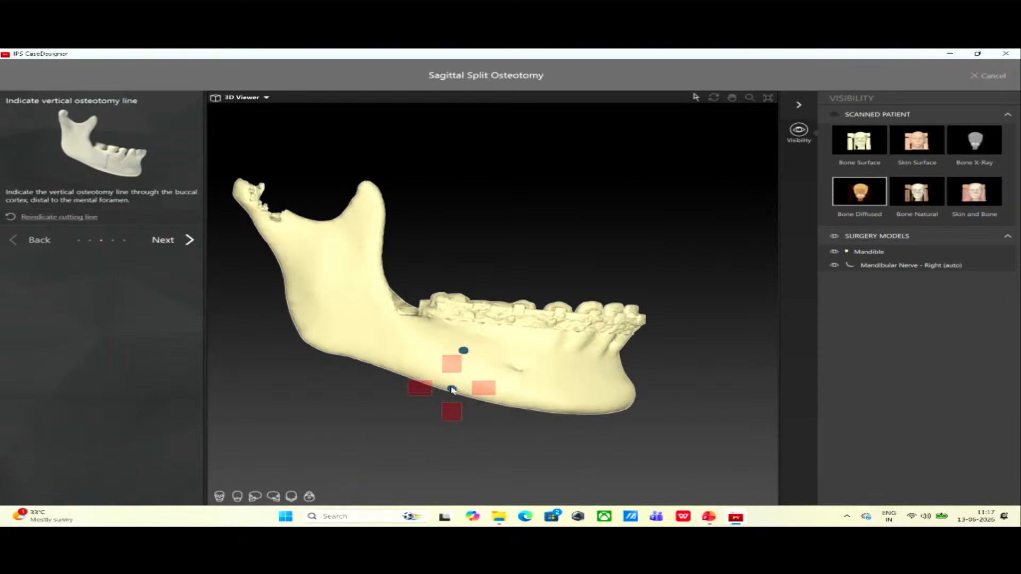
click(164, 240)
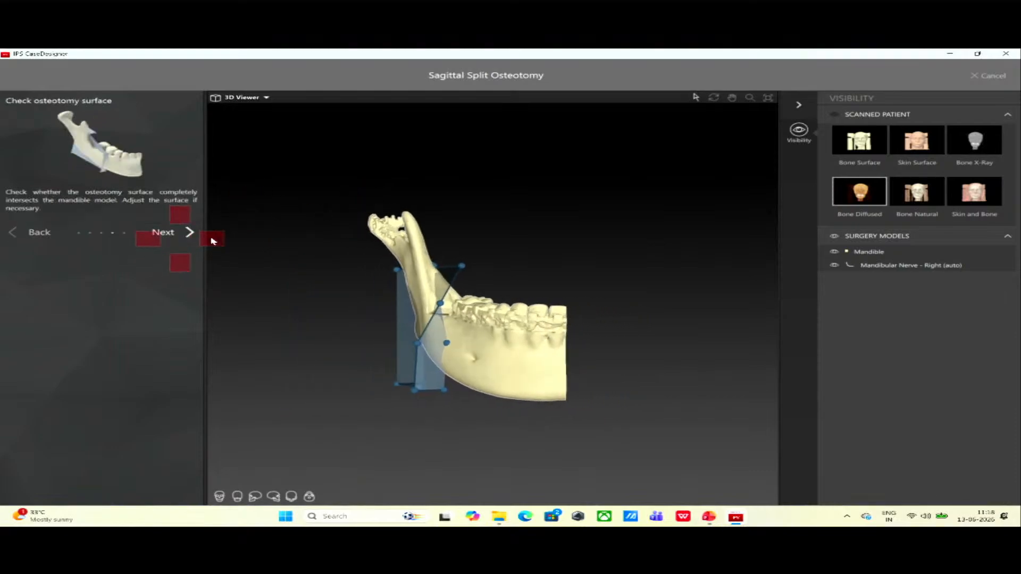
Adjust the right split surface from below by shifting its middle and rear inferior-border control points medially at the mandibular angle.
click(714, 98)
drag(502, 343, 546, 201)
drag(565, 294, 638, 328)
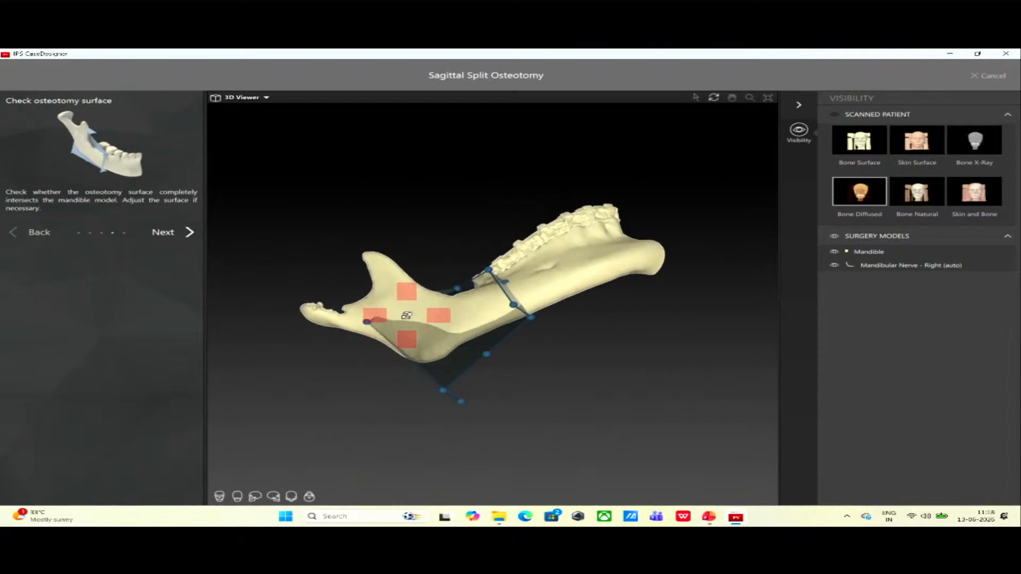
drag(406, 316, 375, 218)
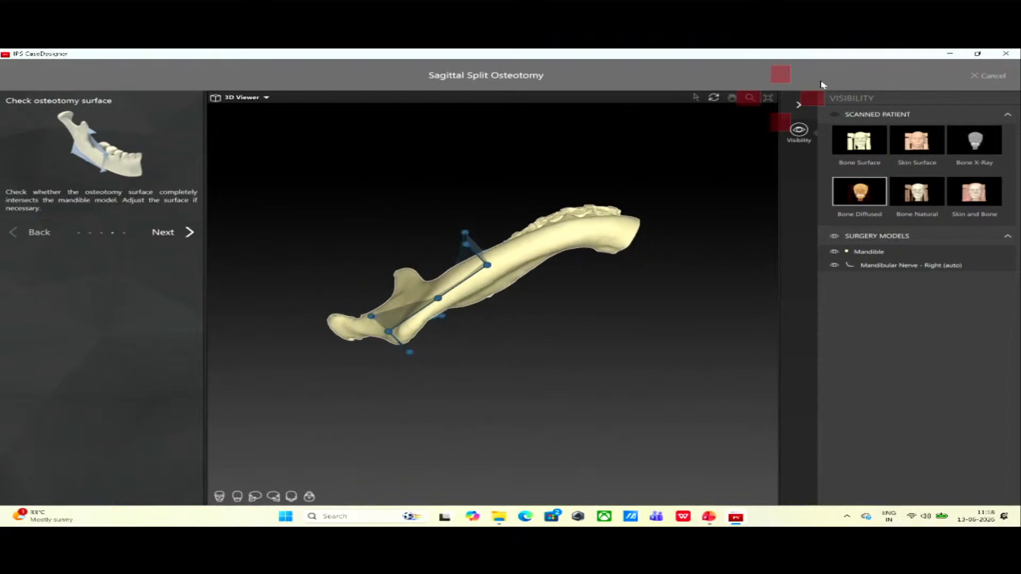
click(750, 97)
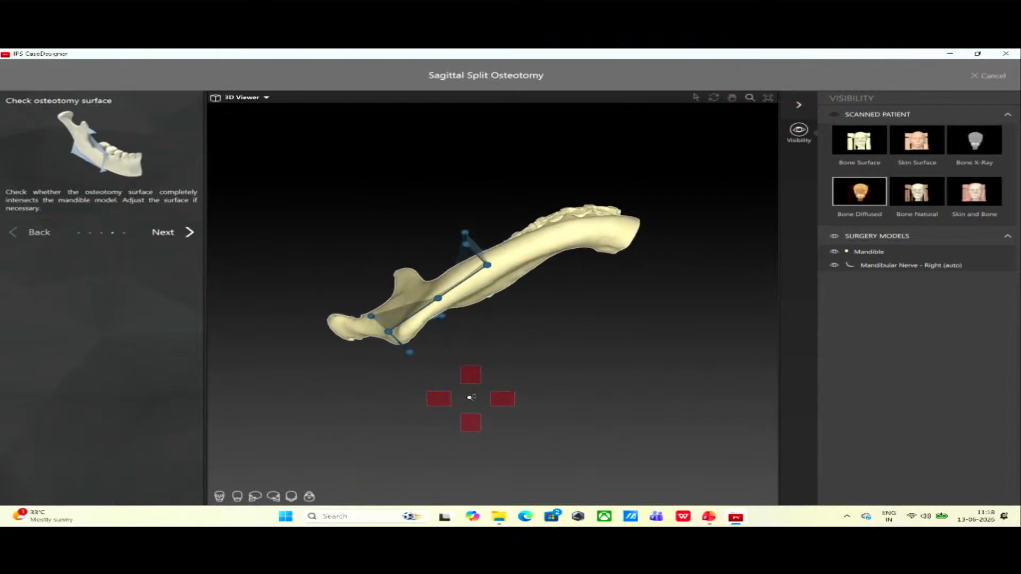
drag(470, 397, 428, 246)
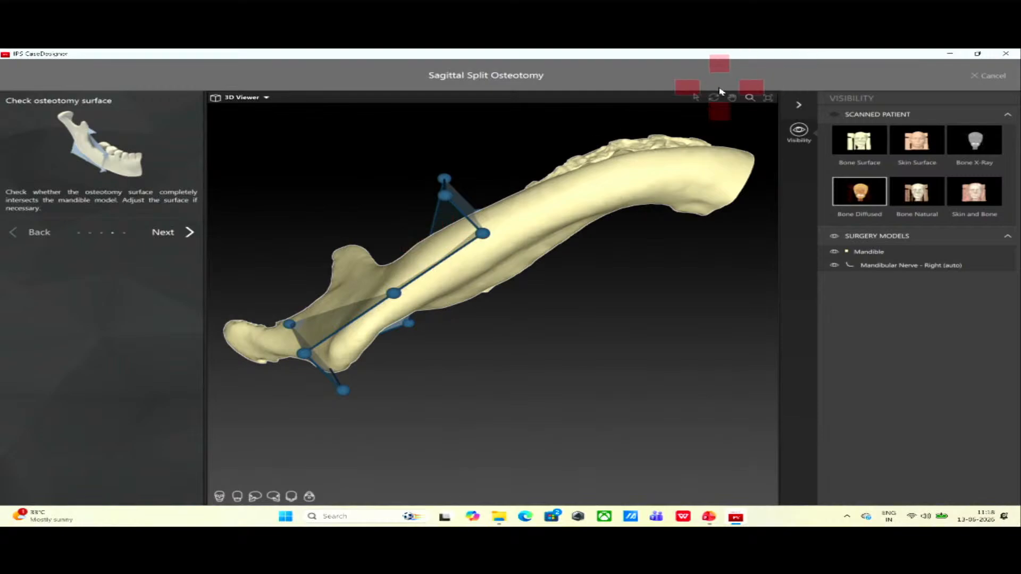
click(696, 97)
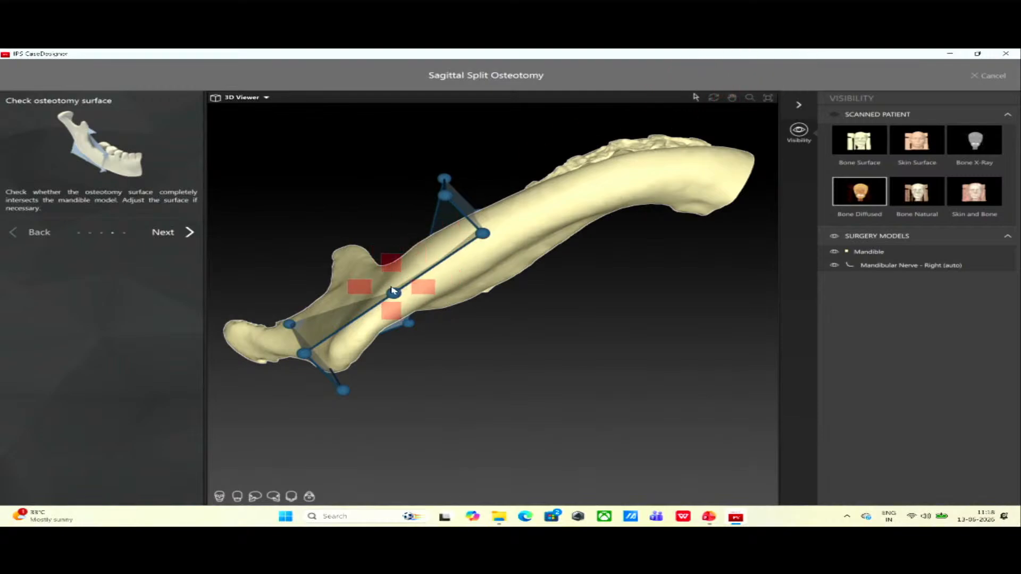
drag(394, 291, 397, 296)
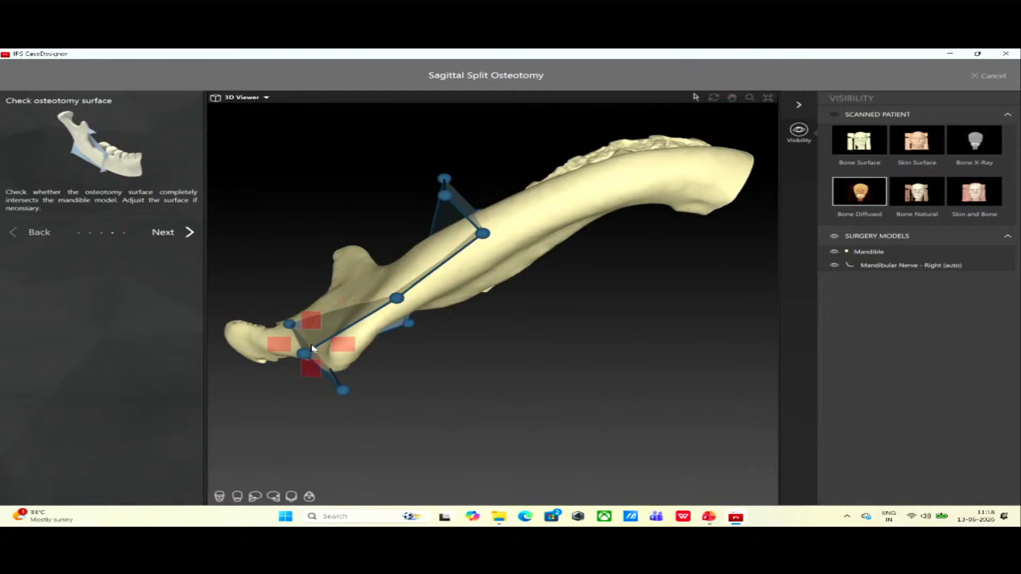
drag(312, 349, 345, 368)
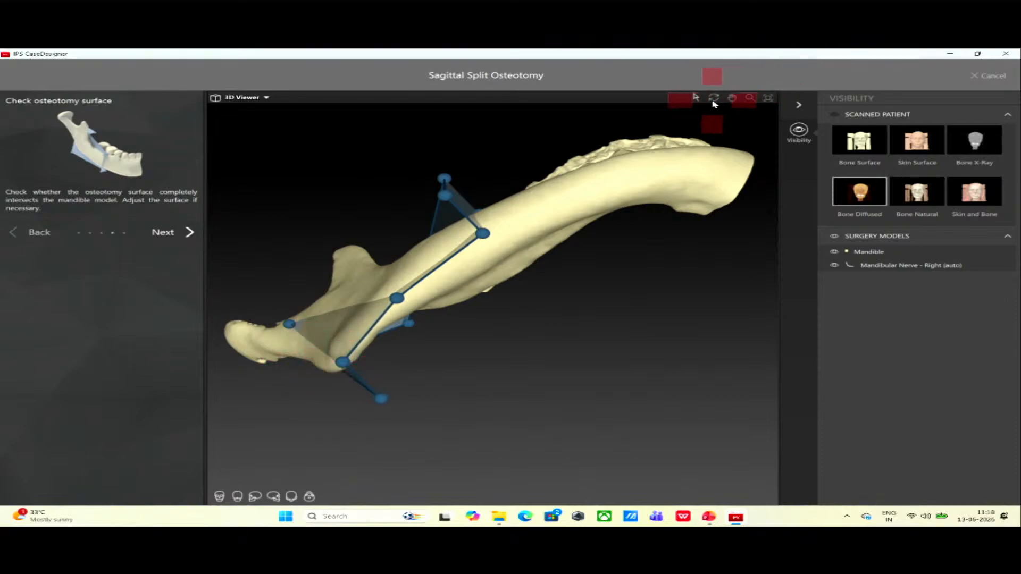
Move the upper rear control point of the right split surface medially so the surface clears the lateral side of the ramus.
click(713, 98)
drag(353, 250, 665, 294)
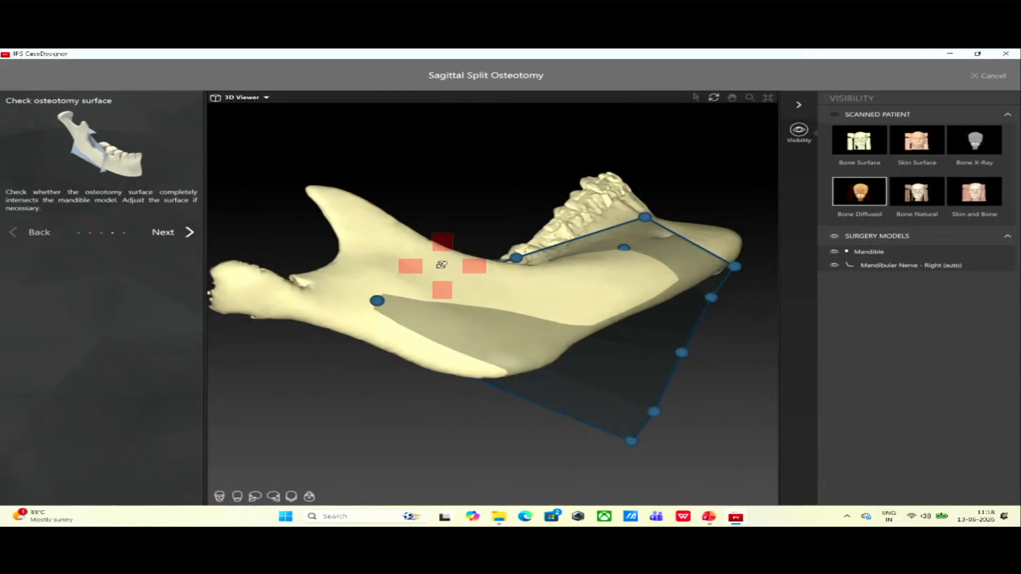
drag(442, 264, 629, 150)
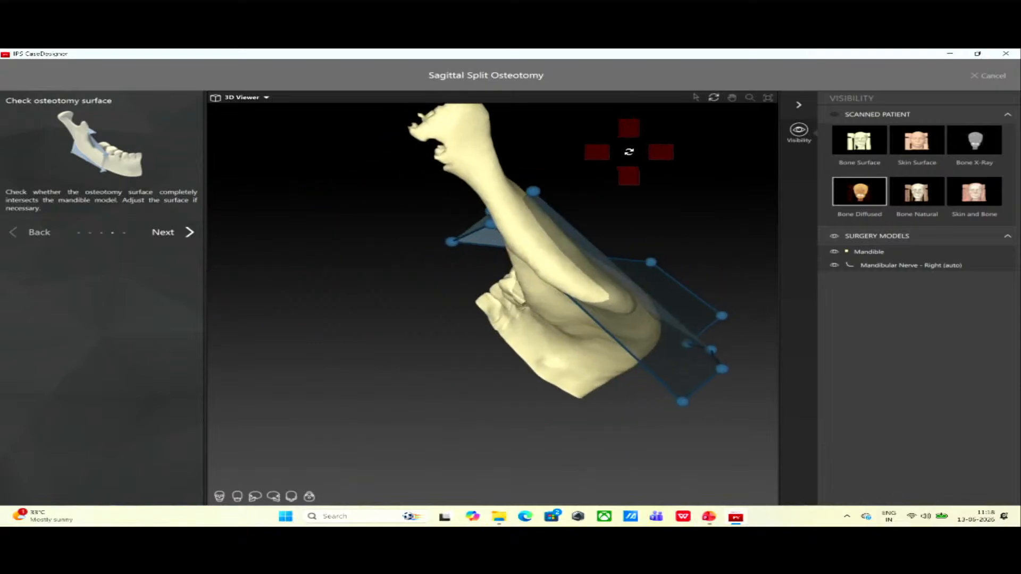
click(696, 98)
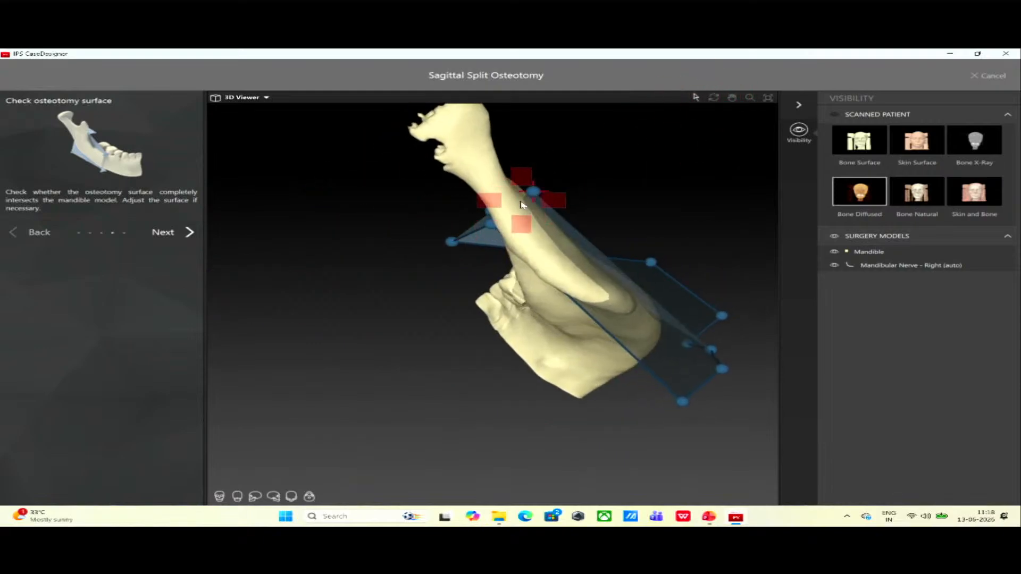
drag(522, 205, 482, 226)
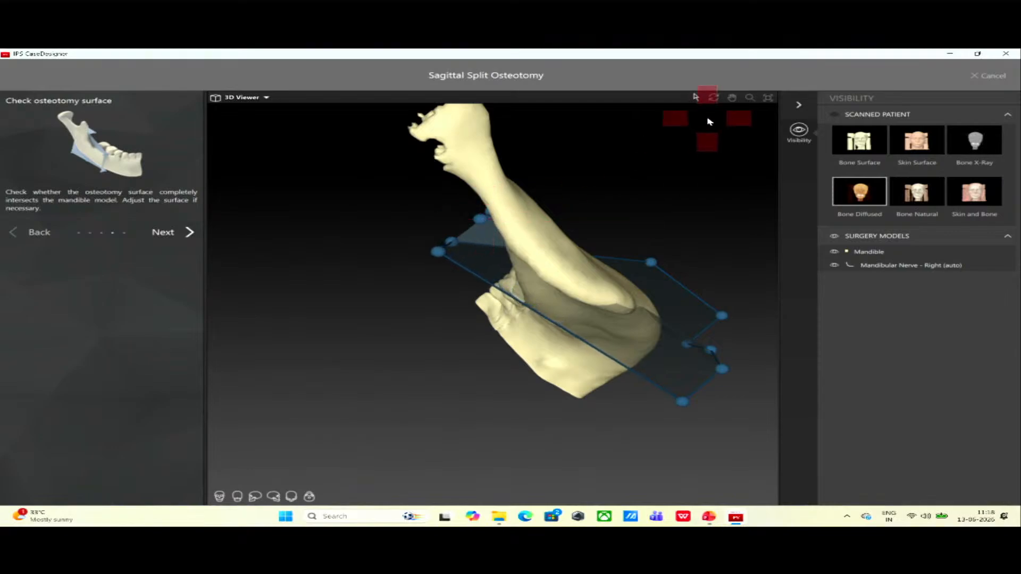
Simulate the right sagittal split, check the separated ramus and mandible fragments, and finish the osteotomy.
click(714, 98)
drag(707, 167, 330, 292)
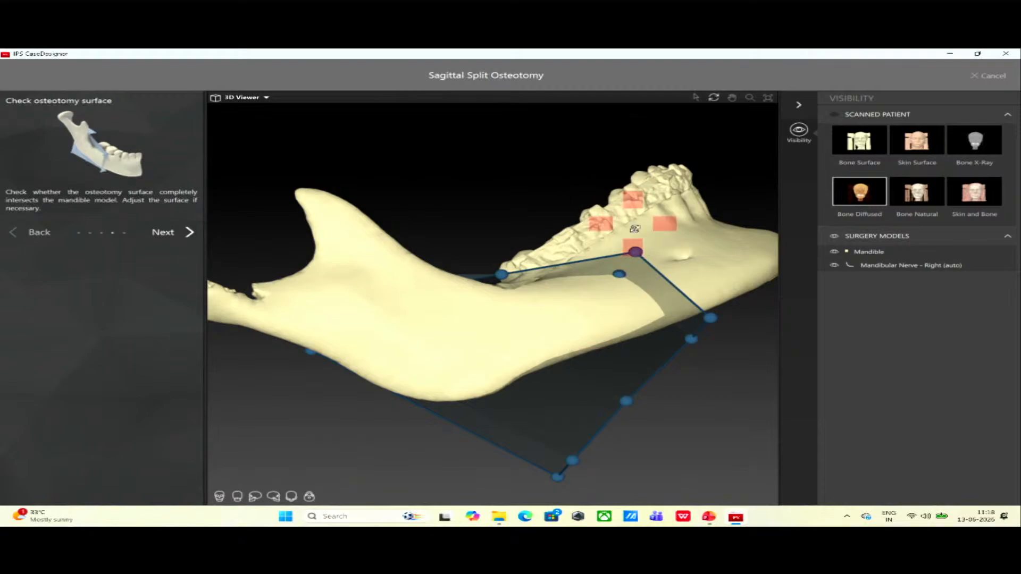
click(168, 234)
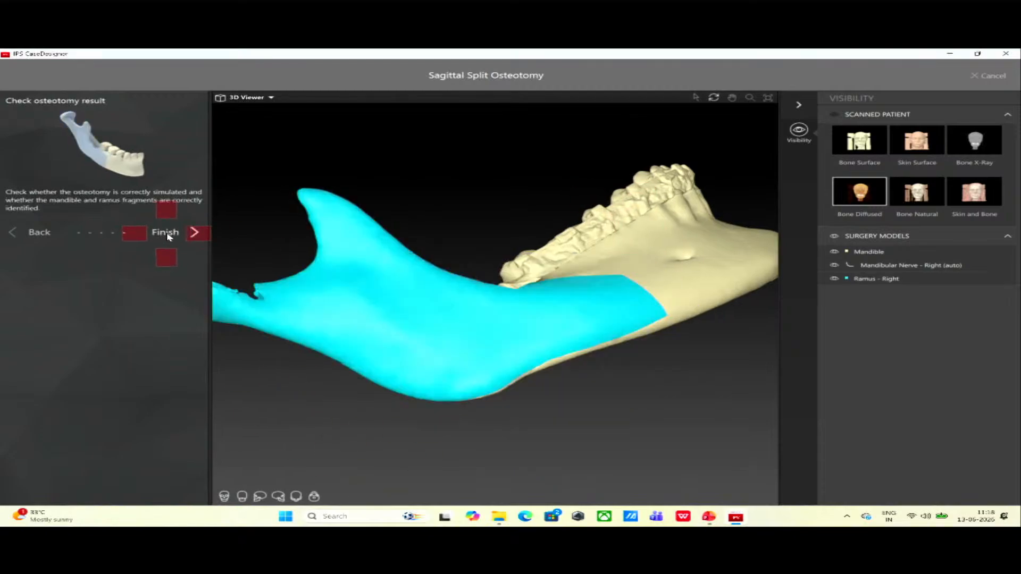
drag(737, 180, 622, 364)
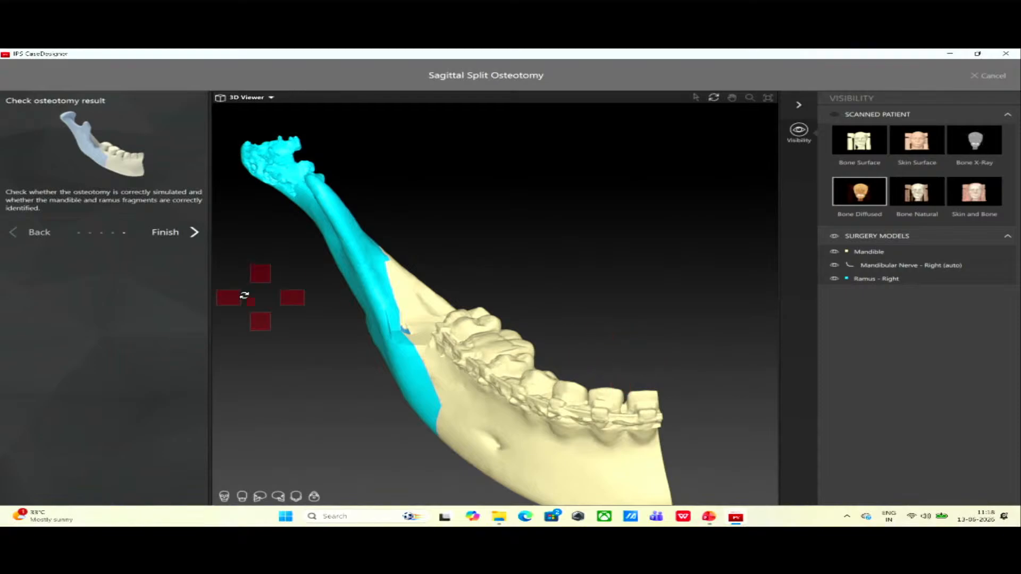
click(167, 234)
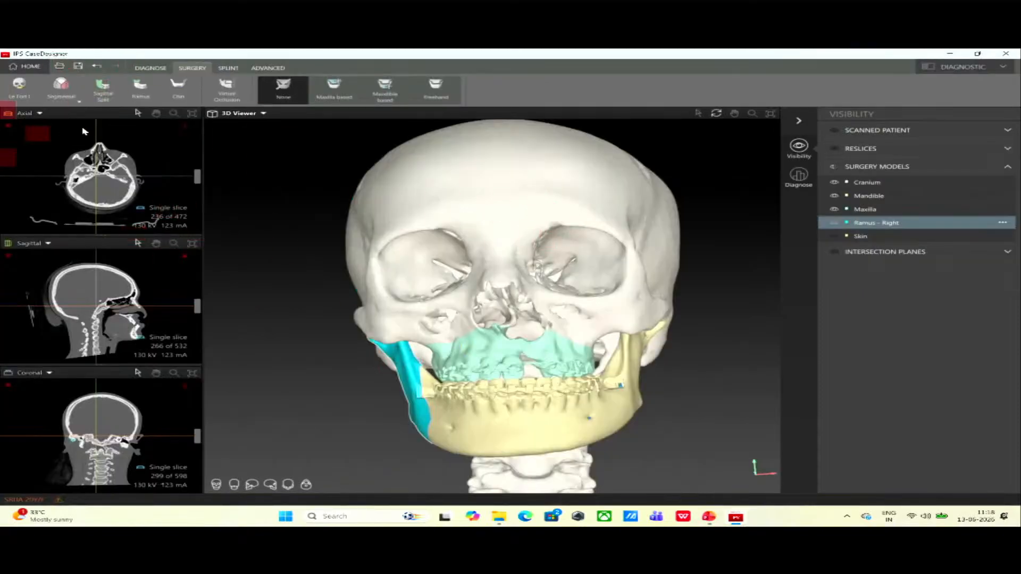
Start a sagittal split osteotomy on the left mandible side and indicate the horizontal line through the medial ramus above the lingula.
click(101, 82)
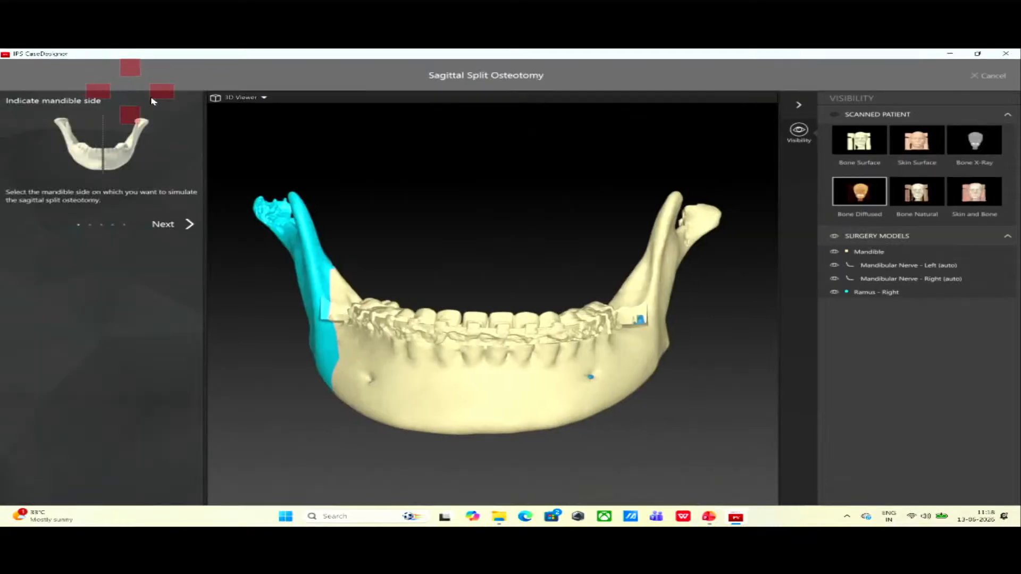
click(651, 306)
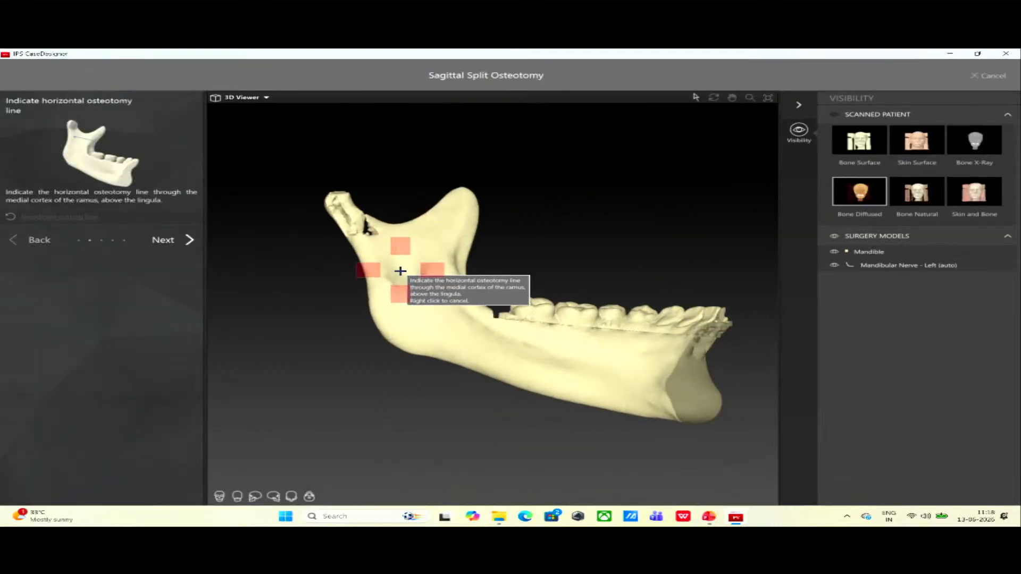
click(410, 256)
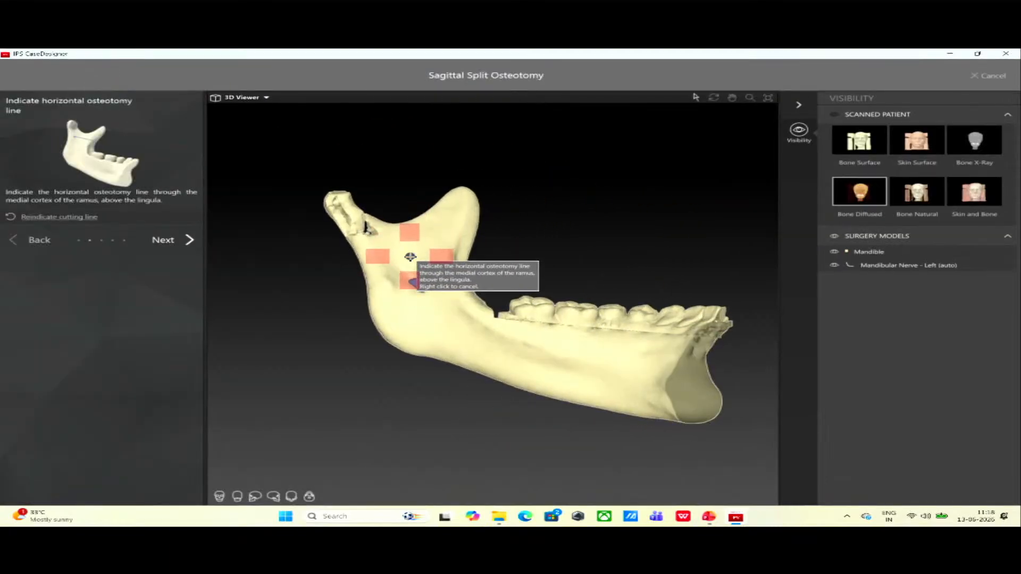
click(453, 256)
click(163, 240)
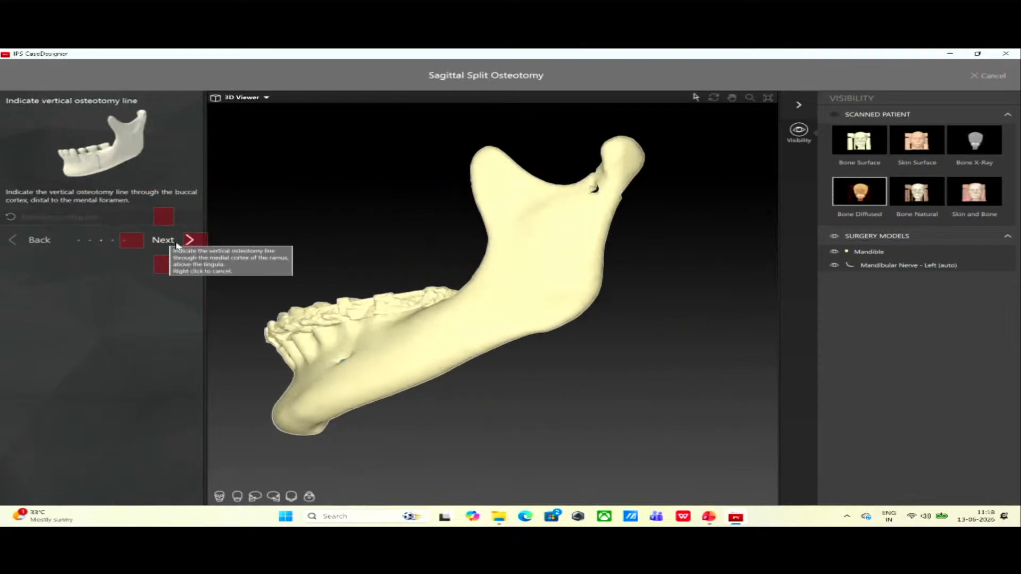
Indicate the vertical osteotomy line through the left buccal cortex distal to the mental foramen and generate the split surface.
click(415, 353)
click(429, 357)
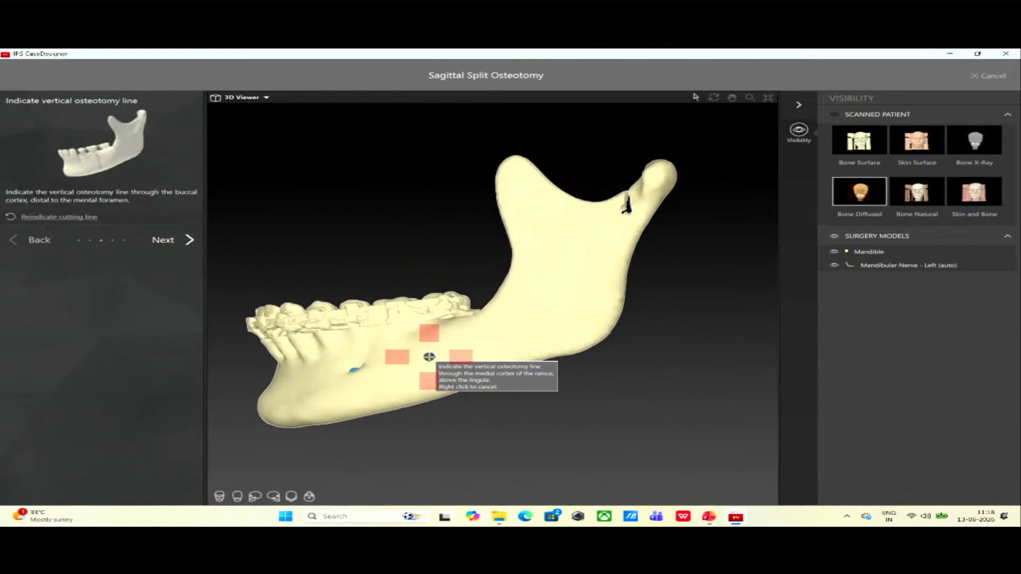
click(437, 393)
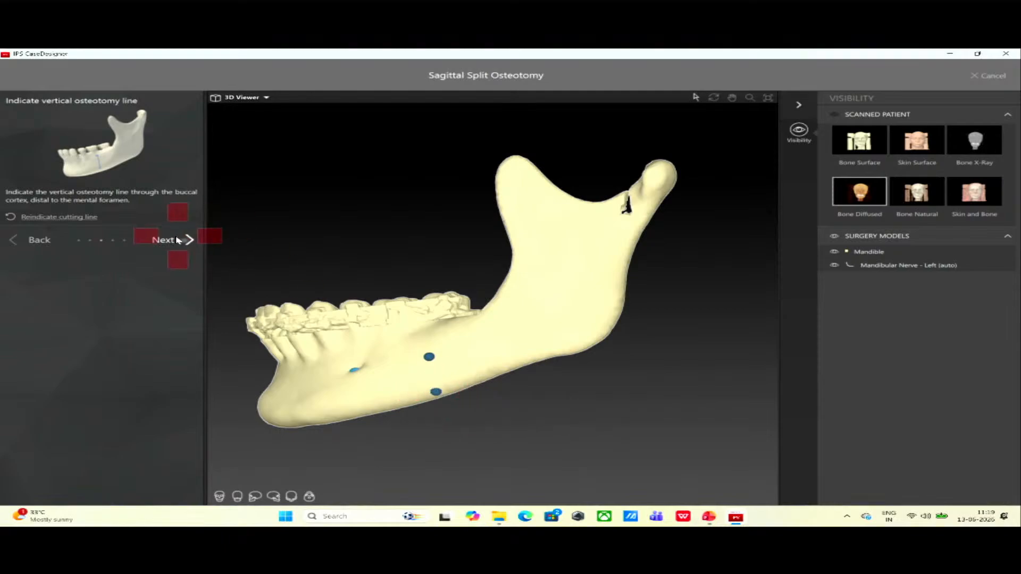
click(164, 240)
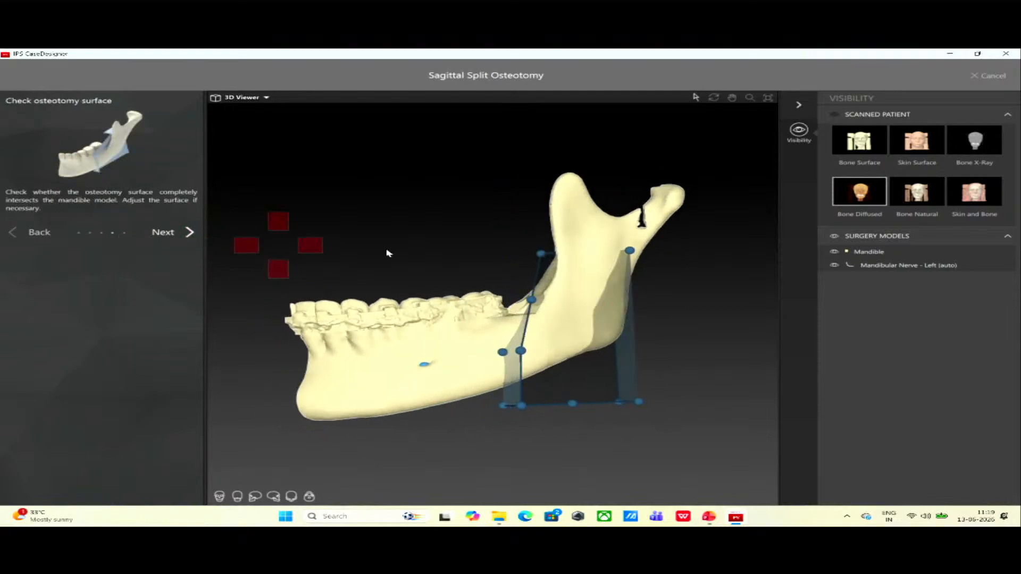
Adjust the left split surface from below by shifting its rear inferior-border control point slightly medially at the mandibular angle.
click(716, 96)
drag(581, 267, 425, 151)
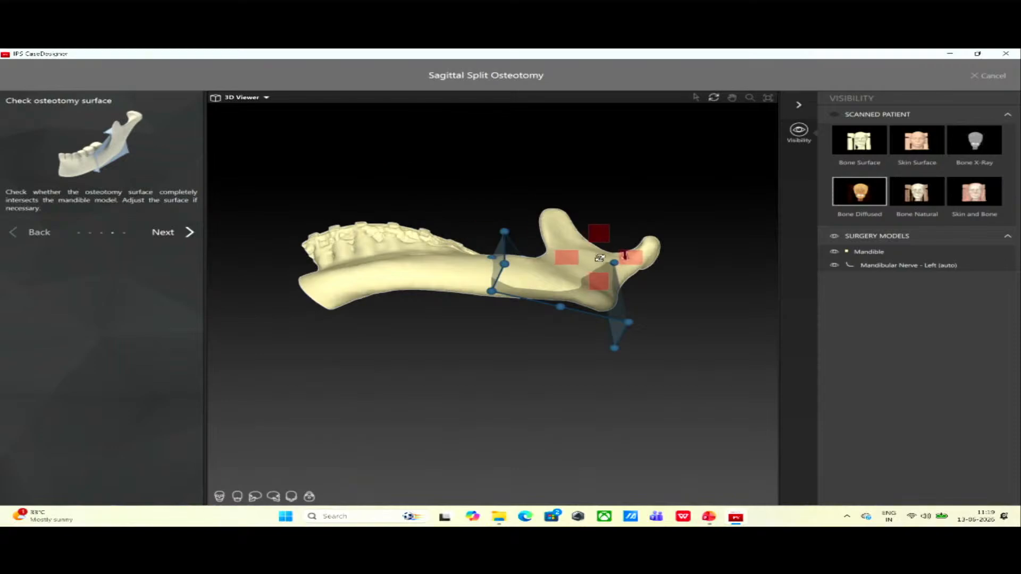
drag(599, 249, 494, 149)
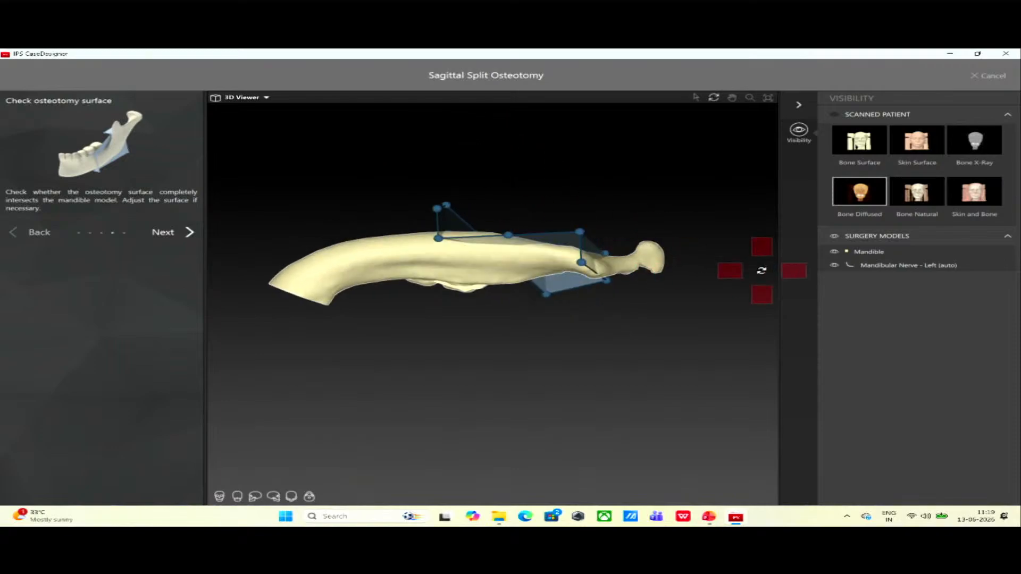
scroll(599, 296, up, 5)
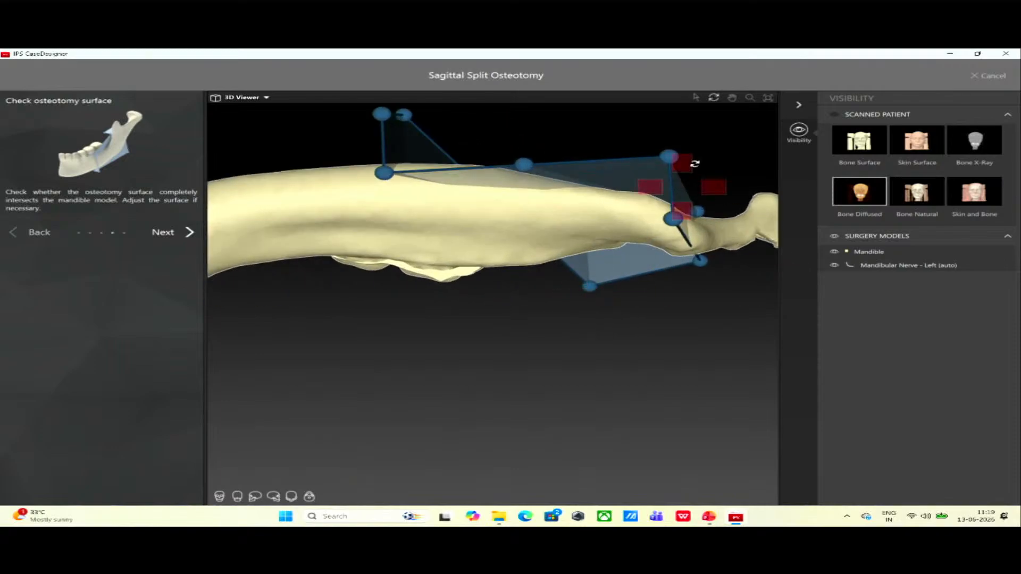
drag(590, 226, 581, 279)
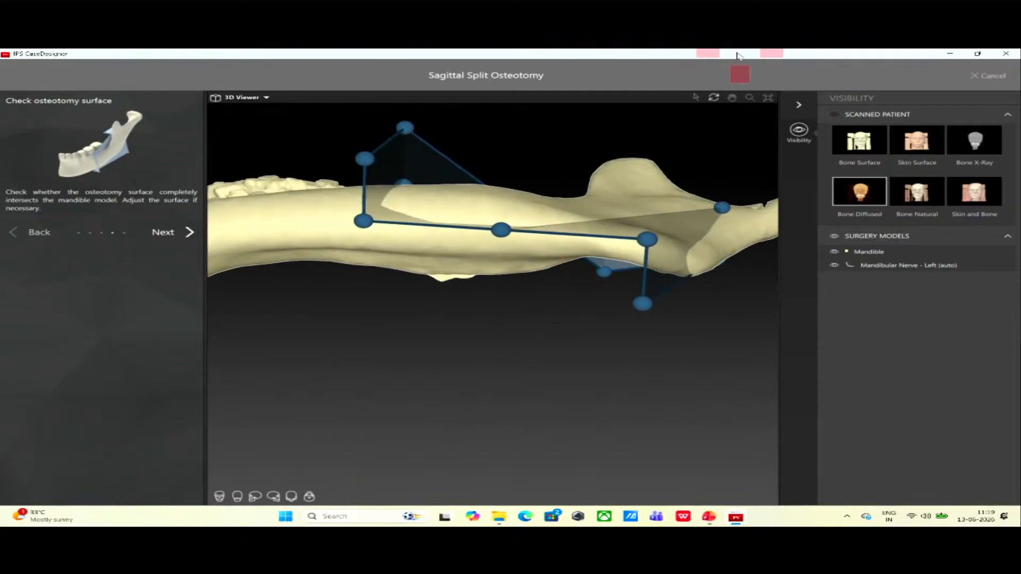
click(698, 94)
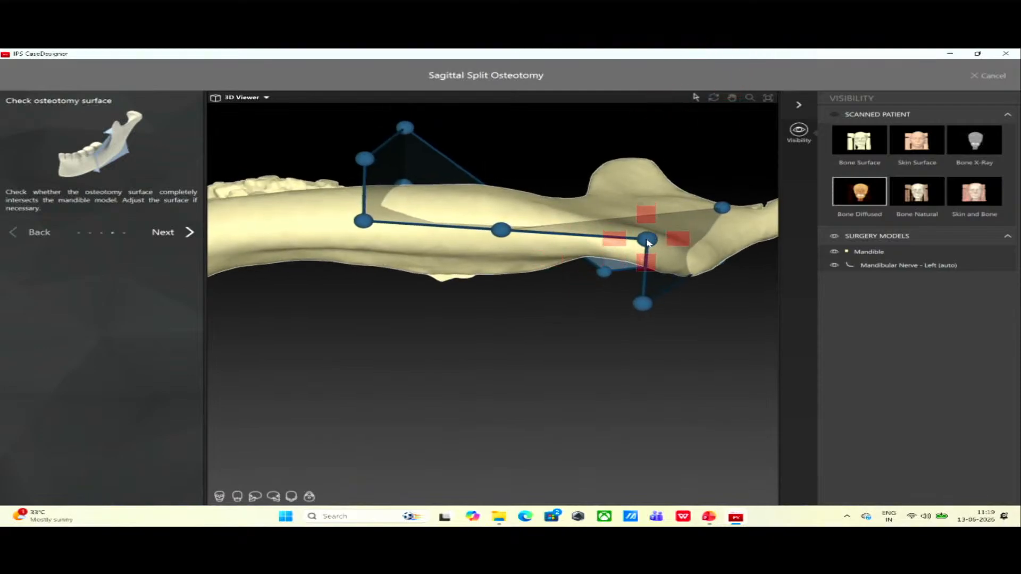
drag(646, 241, 649, 255)
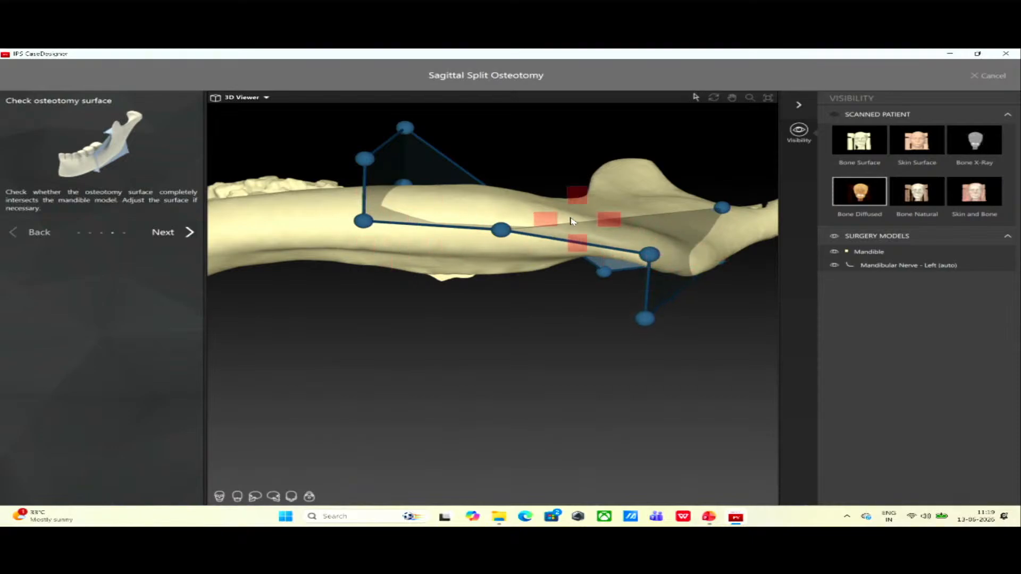
Move the upper rear control point of the left split surface medially so the surface clears the lateral side of the ramus.
click(714, 97)
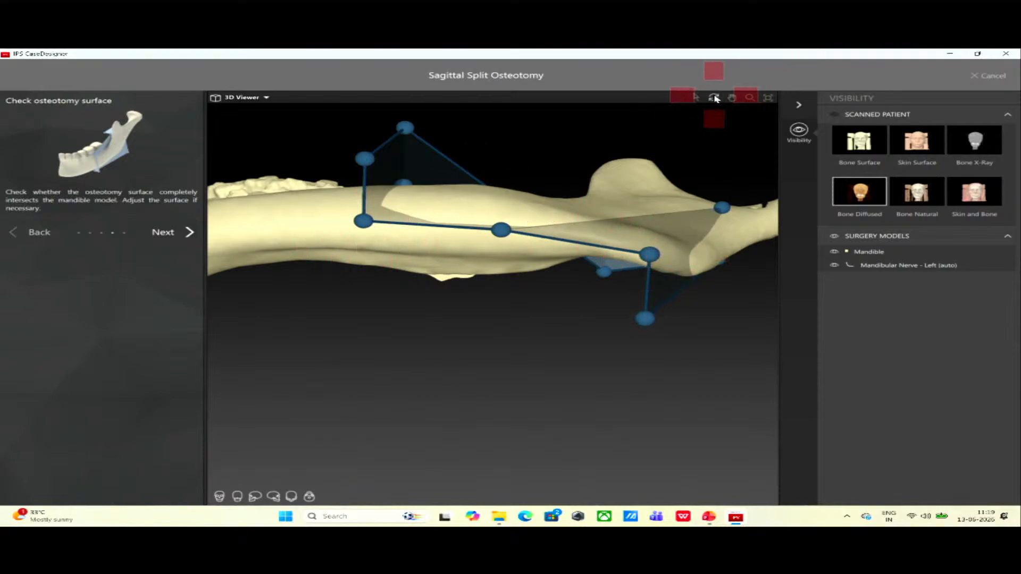
drag(673, 142, 405, 238)
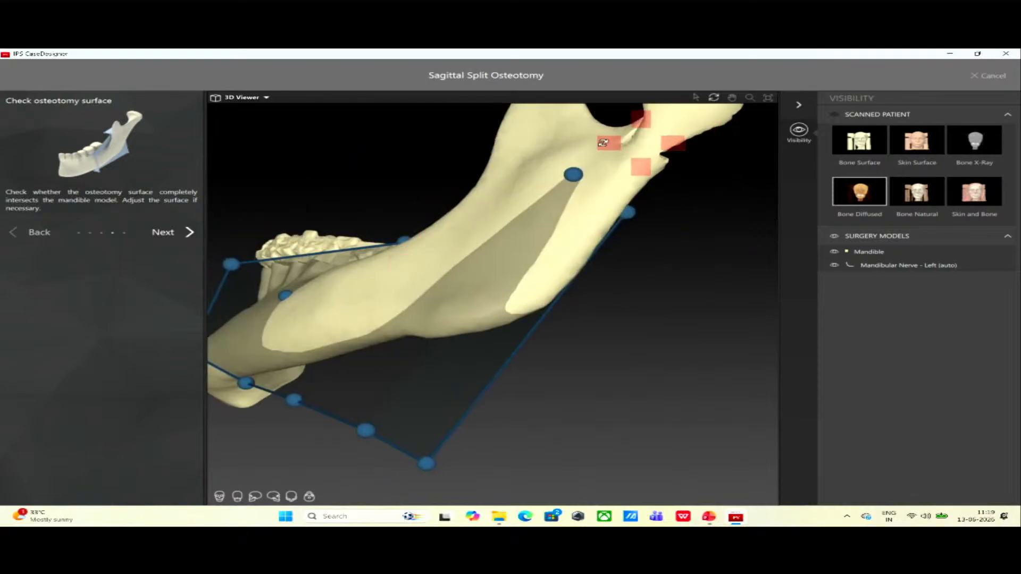
drag(704, 148, 436, 163)
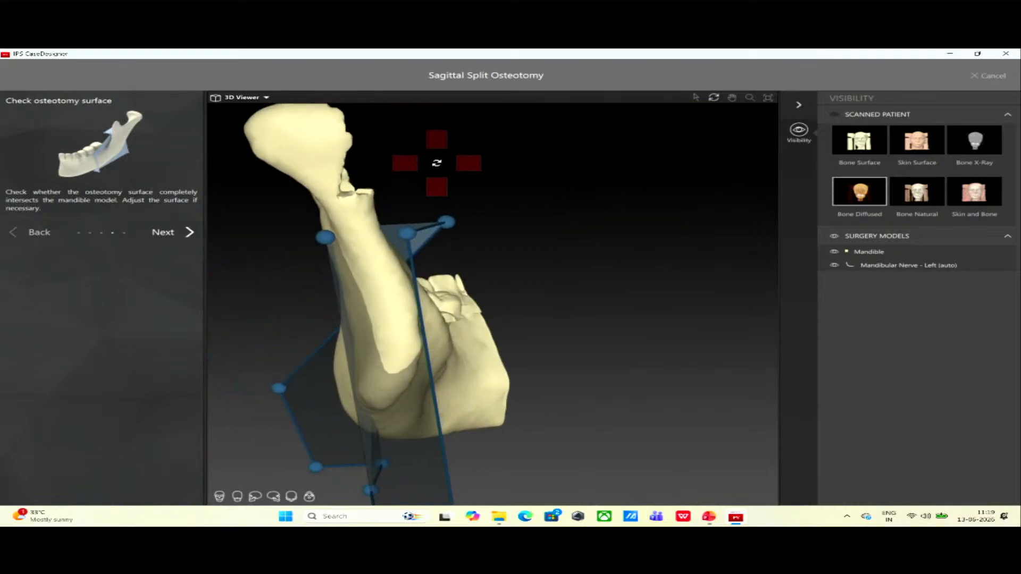
click(697, 98)
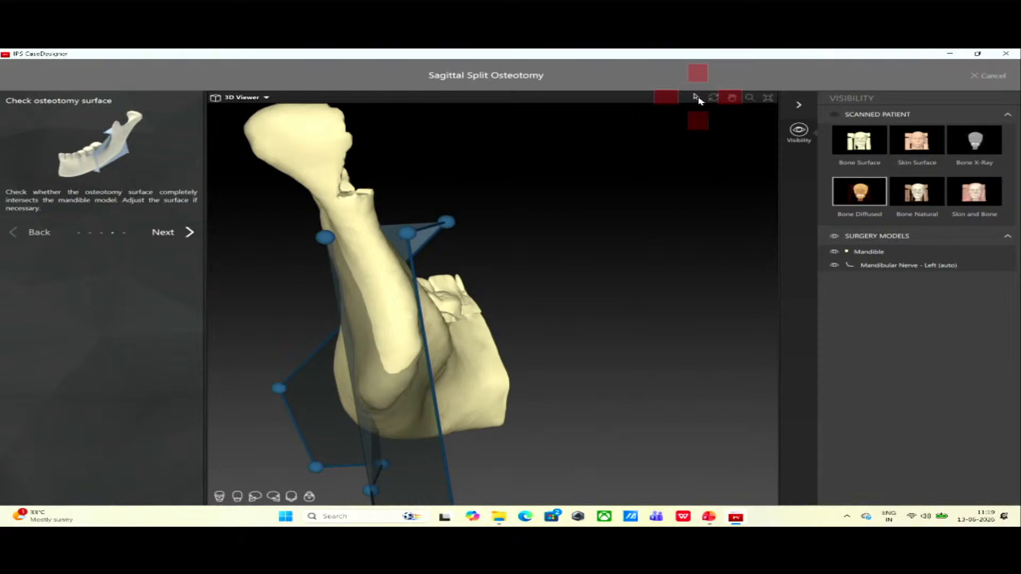
click(327, 237)
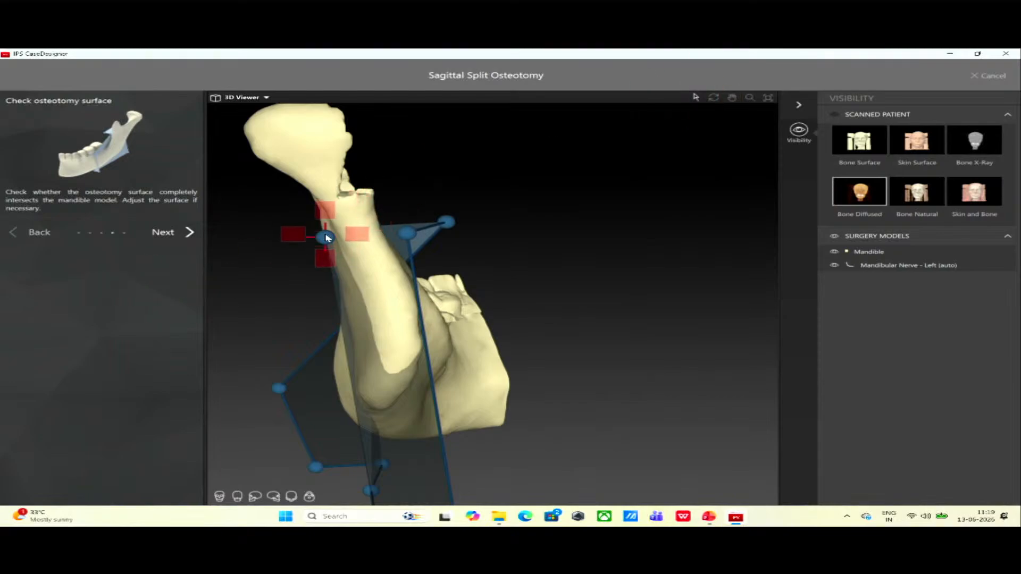
drag(326, 237, 400, 236)
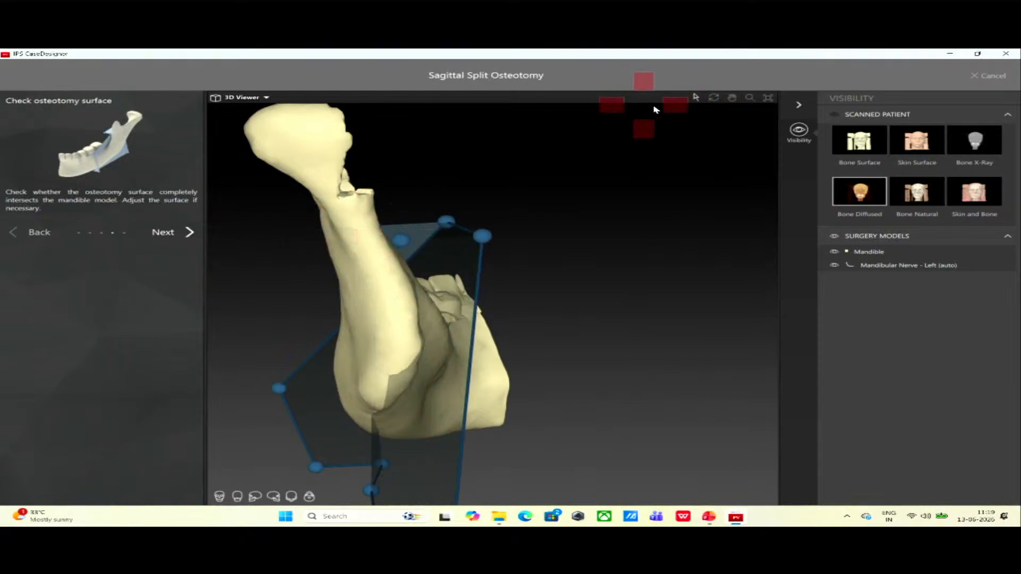
click(714, 98)
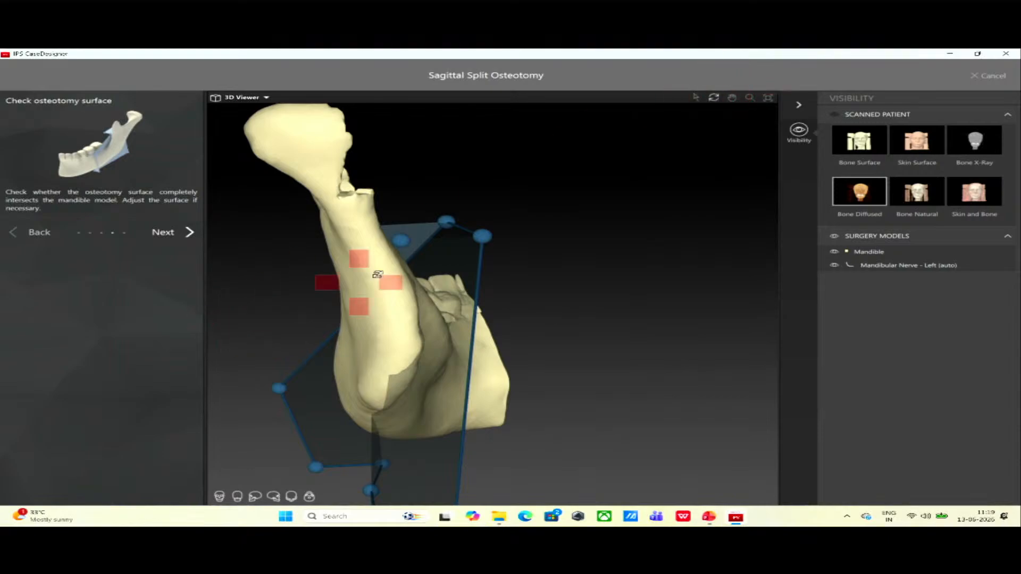
Check the left split surface from the lateral side, generate the left ramus fragment and complete the sagittal split osteotomy.
drag(378, 274, 615, 230)
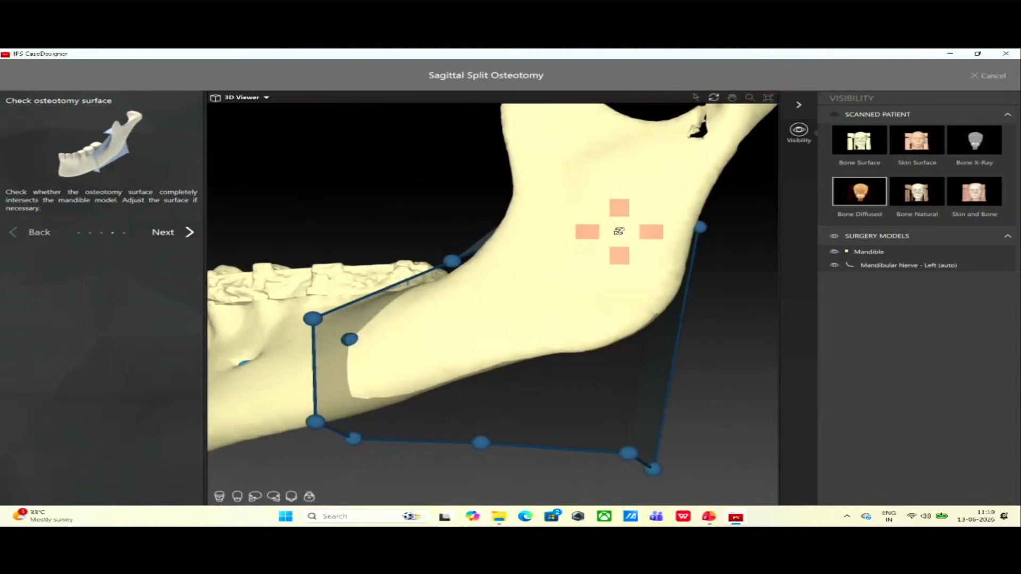
click(176, 234)
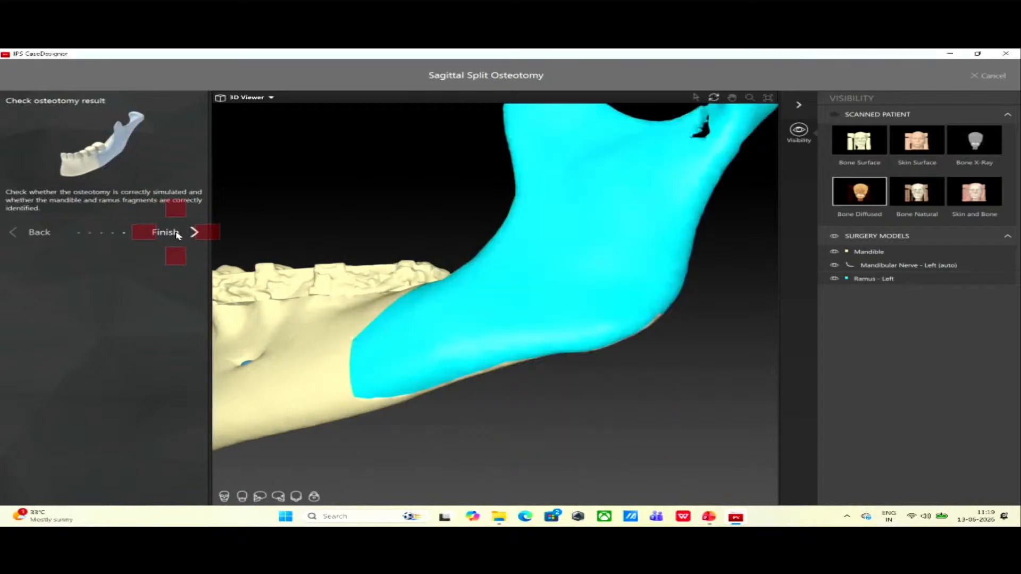
click(176, 232)
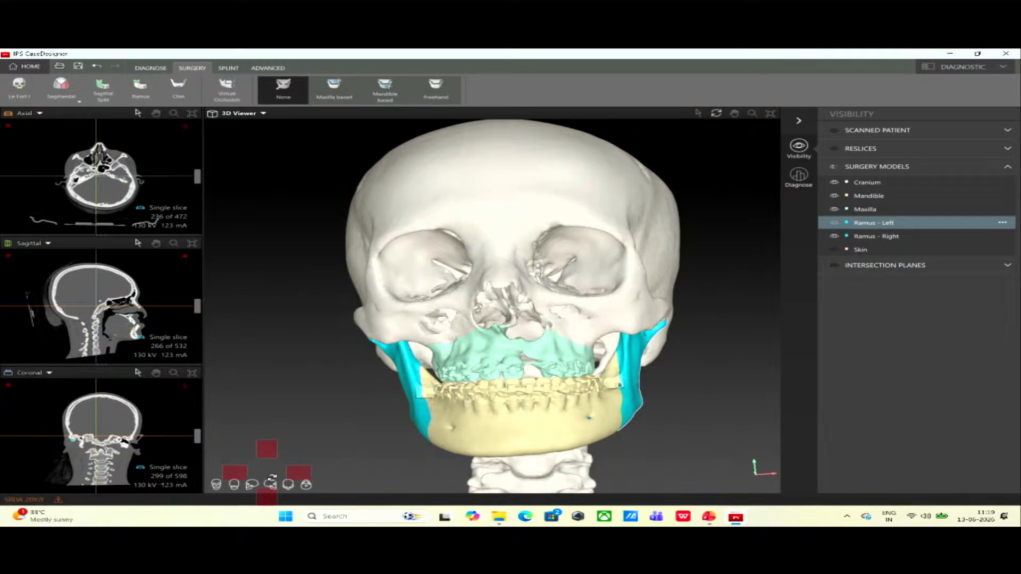
Compare the maxilla-based and mandible-based planning modes in lateral view and keep the maxilla-based mode.
click(272, 486)
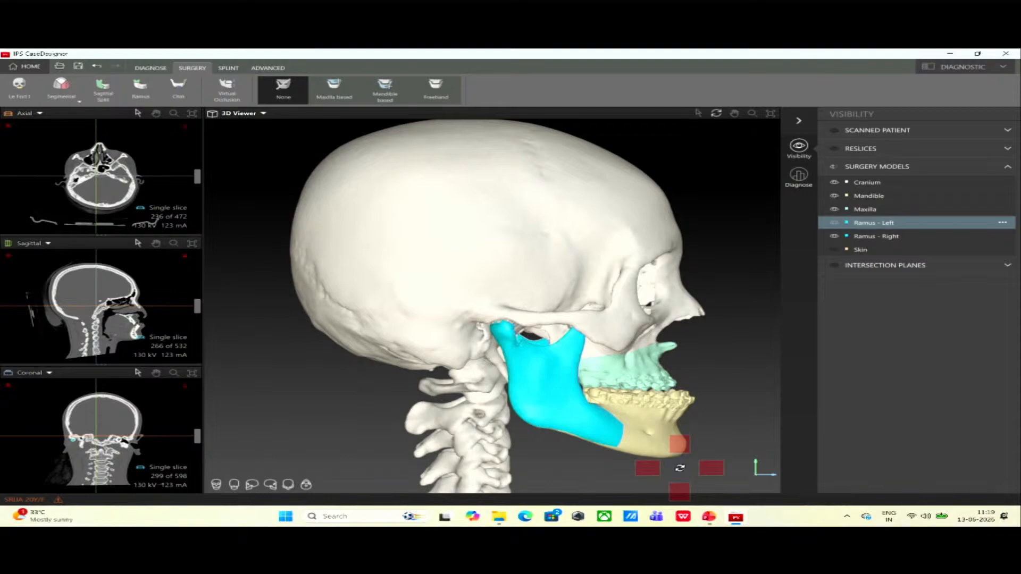
click(336, 97)
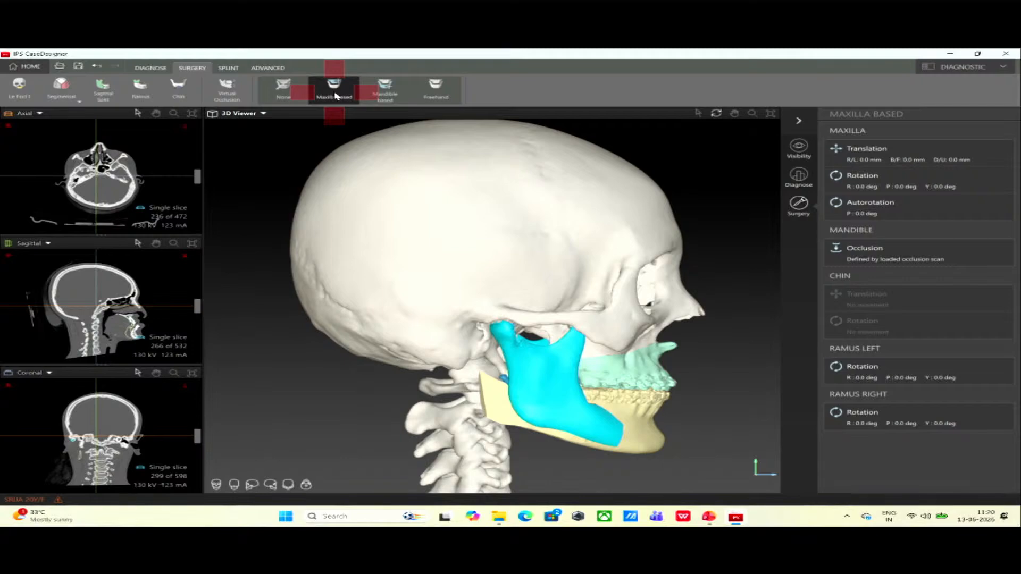
click(381, 98)
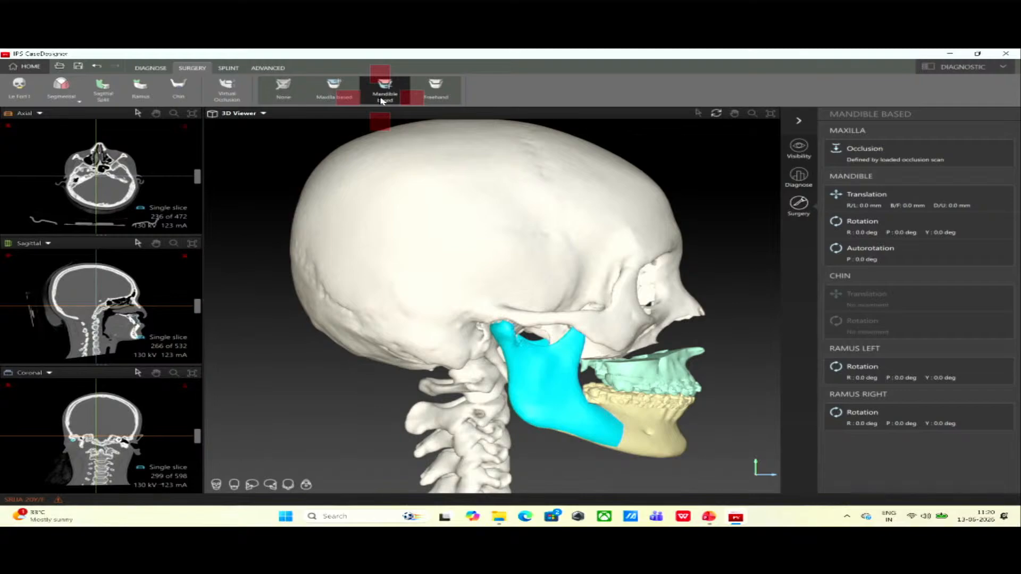
click(334, 90)
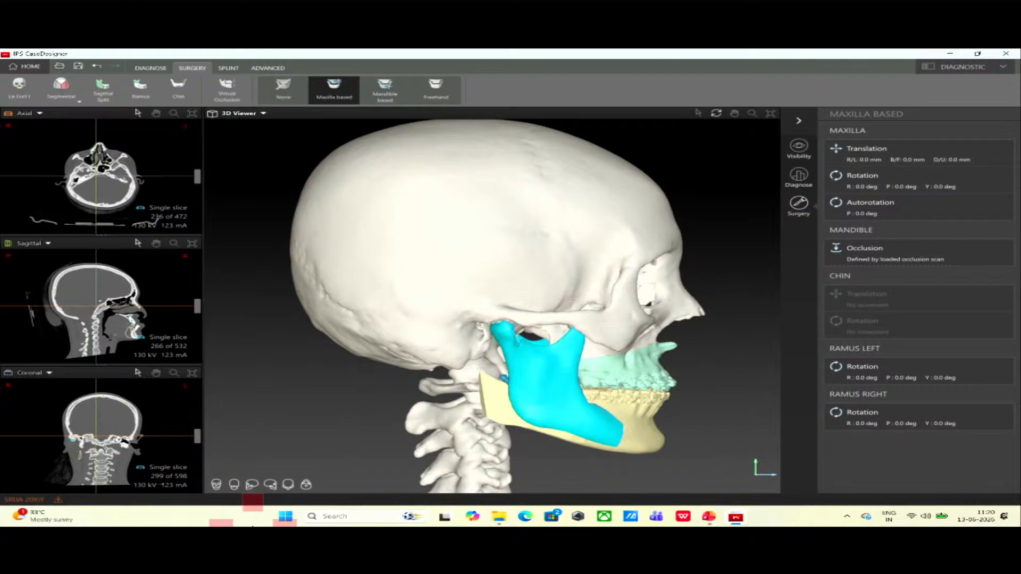
Translate the maxilla upward by 5.0 mm in frontal view.
click(216, 485)
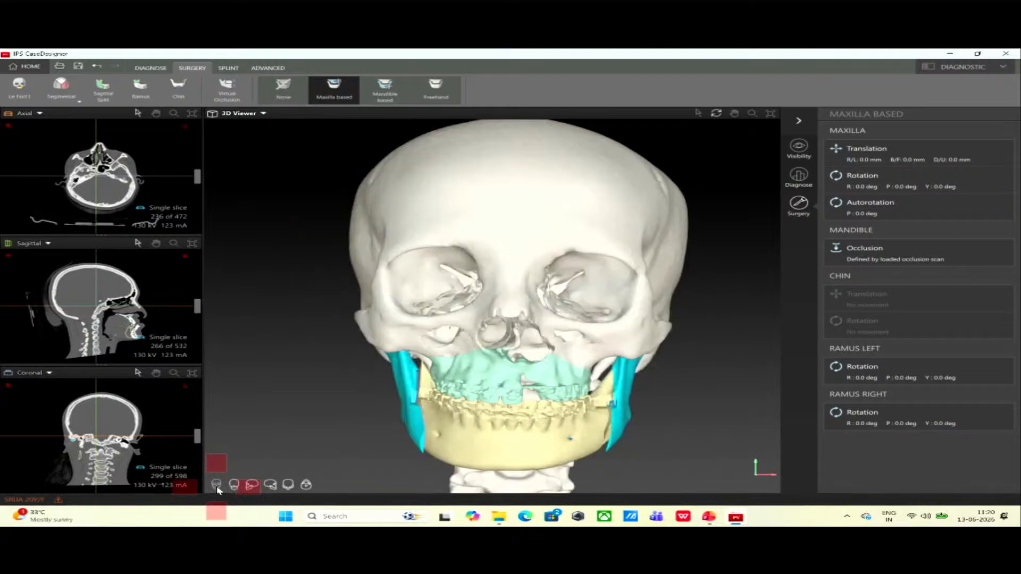
click(904, 153)
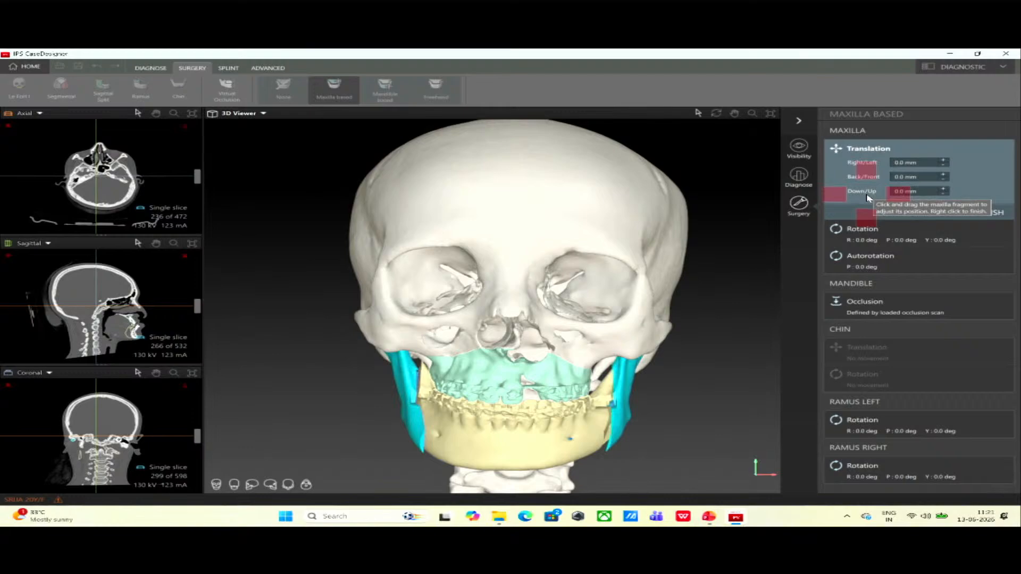
click(947, 190)
click(947, 190)
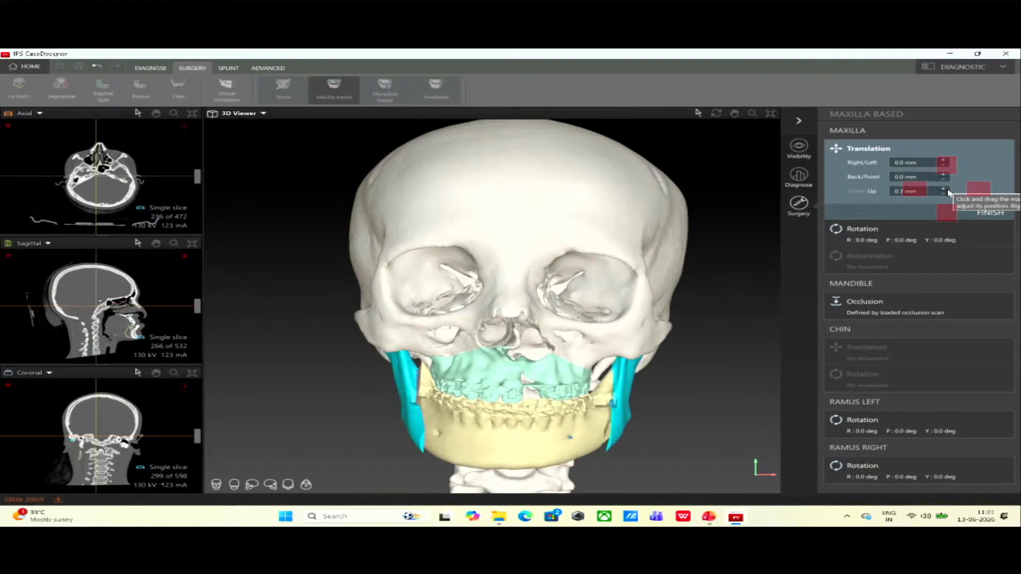
click(947, 190)
click(947, 190)
click(947, 191)
click(947, 191)
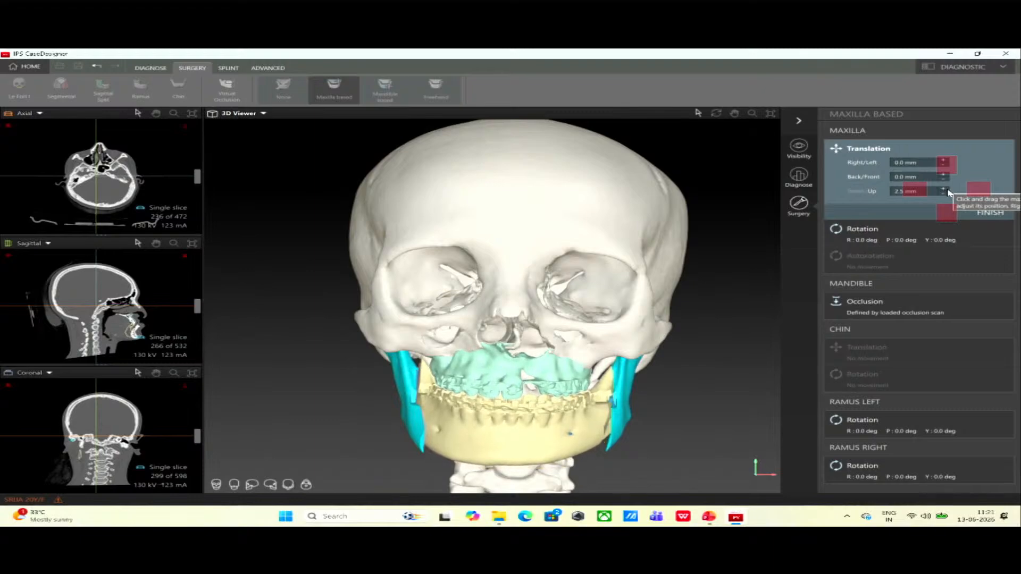
click(948, 190)
click(947, 190)
click(947, 190)
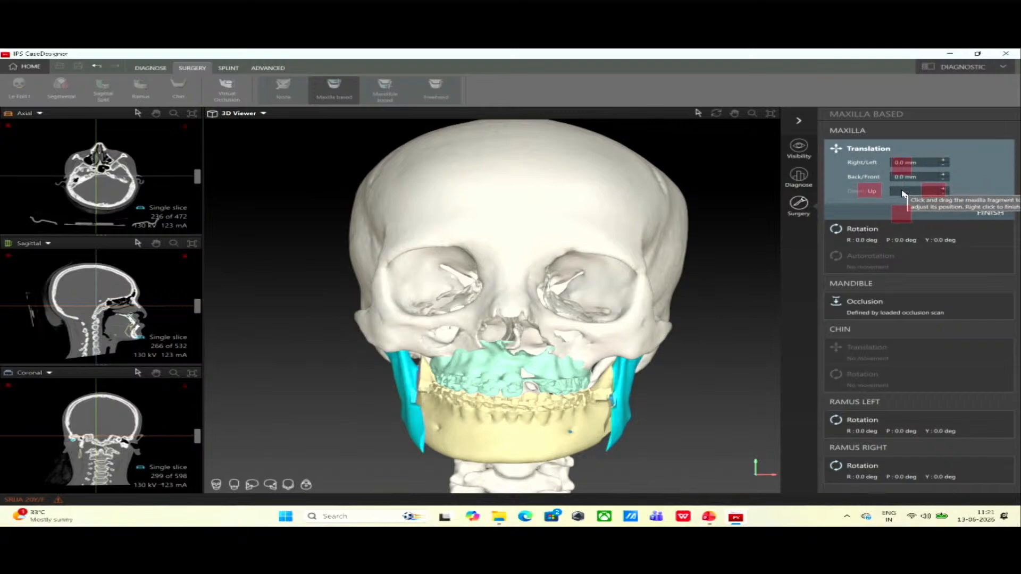
key(Return)
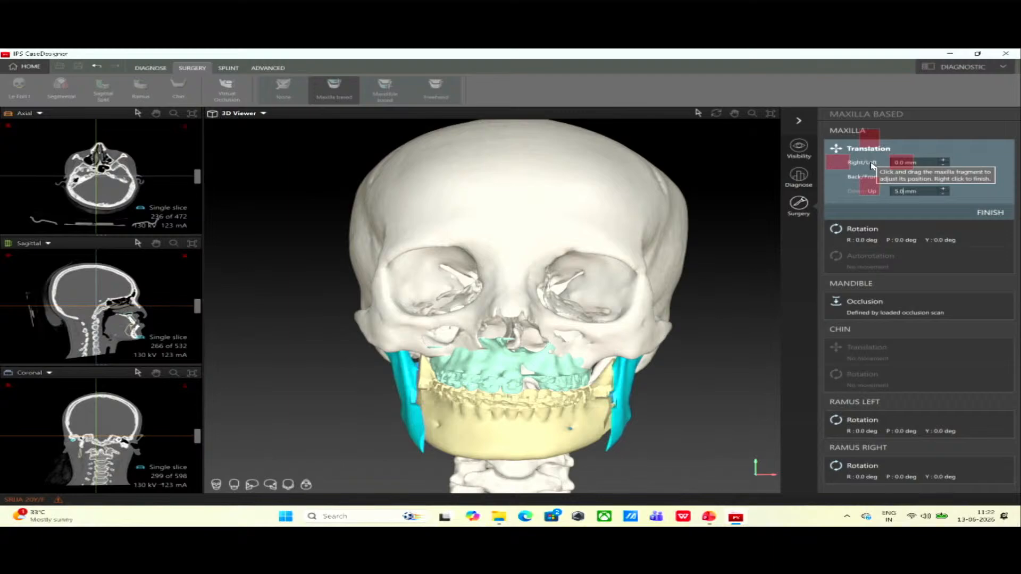
Translate the maxilla 0.9 mm to the left and finish the translation.
click(944, 160)
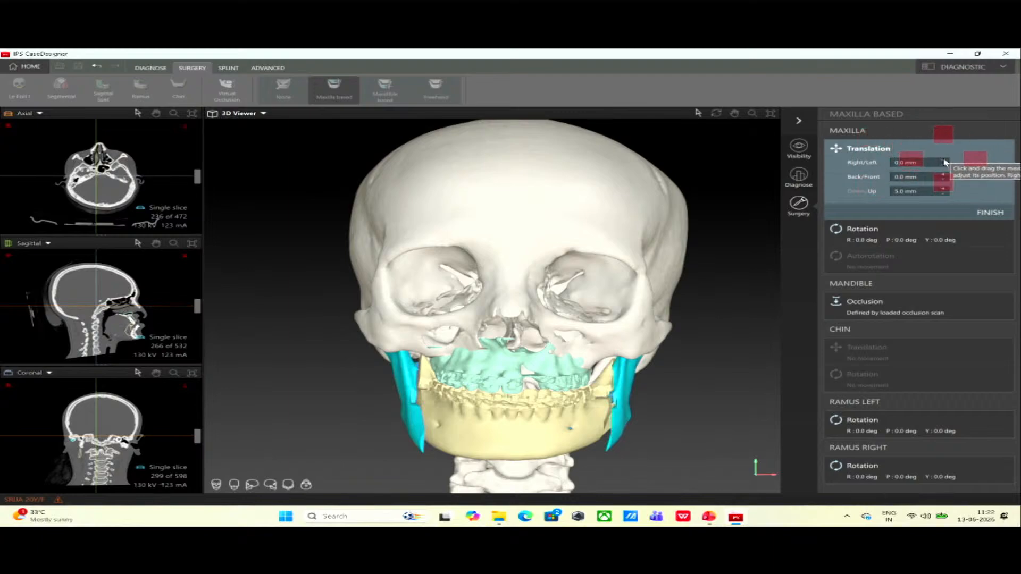
click(944, 160)
click(944, 159)
click(944, 160)
click(944, 160)
click(944, 160)
click(944, 160)
click(944, 160)
click(944, 160)
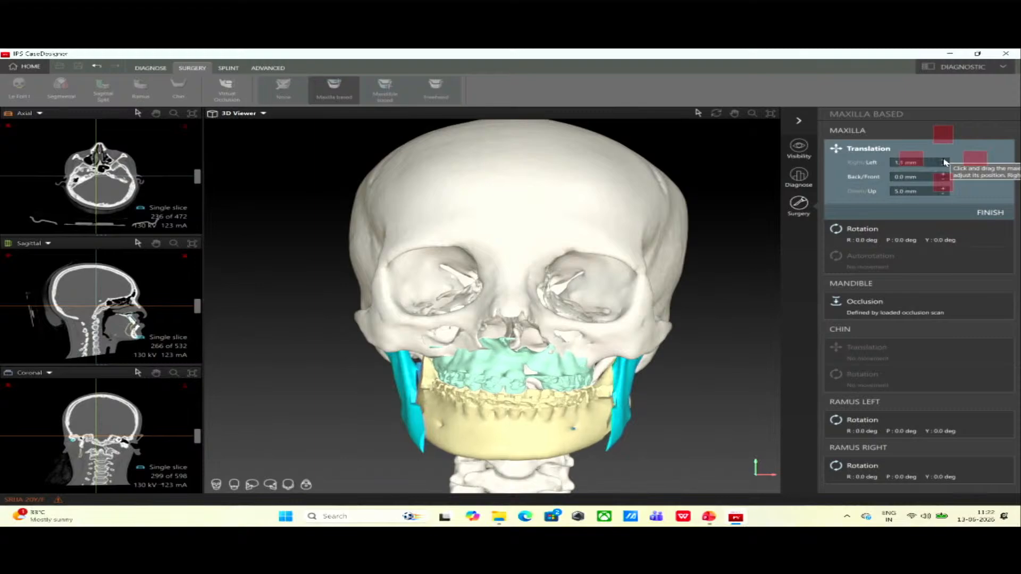
click(944, 160)
click(945, 160)
click(944, 160)
click(944, 160)
click(944, 160)
click(945, 160)
click(944, 160)
click(944, 160)
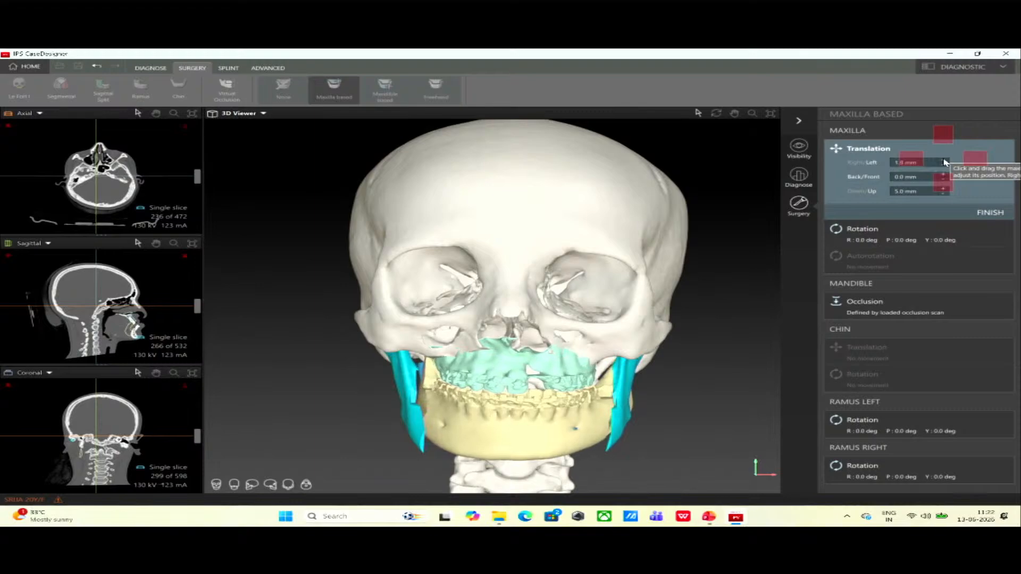
click(944, 160)
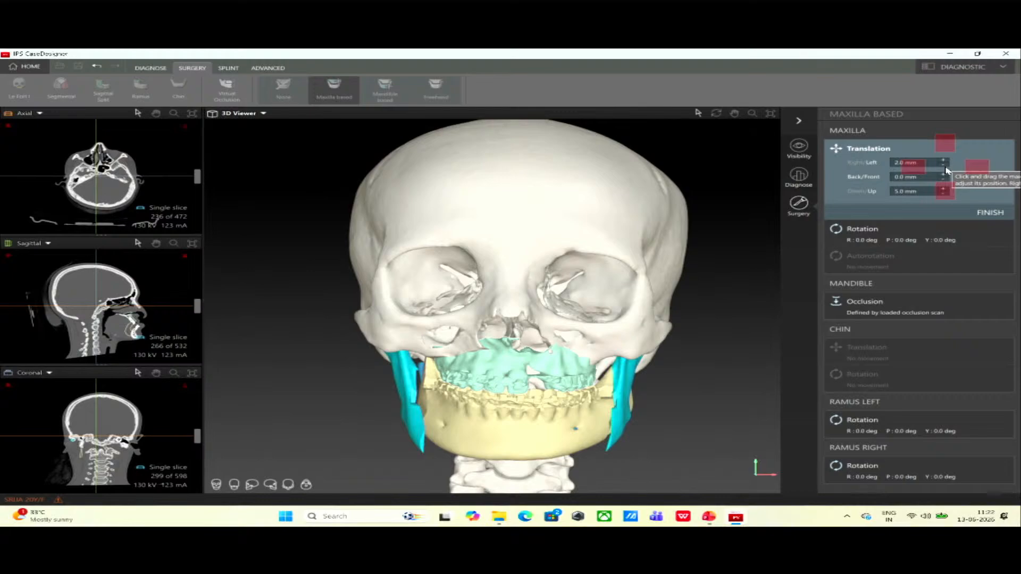
click(944, 166)
click(944, 166)
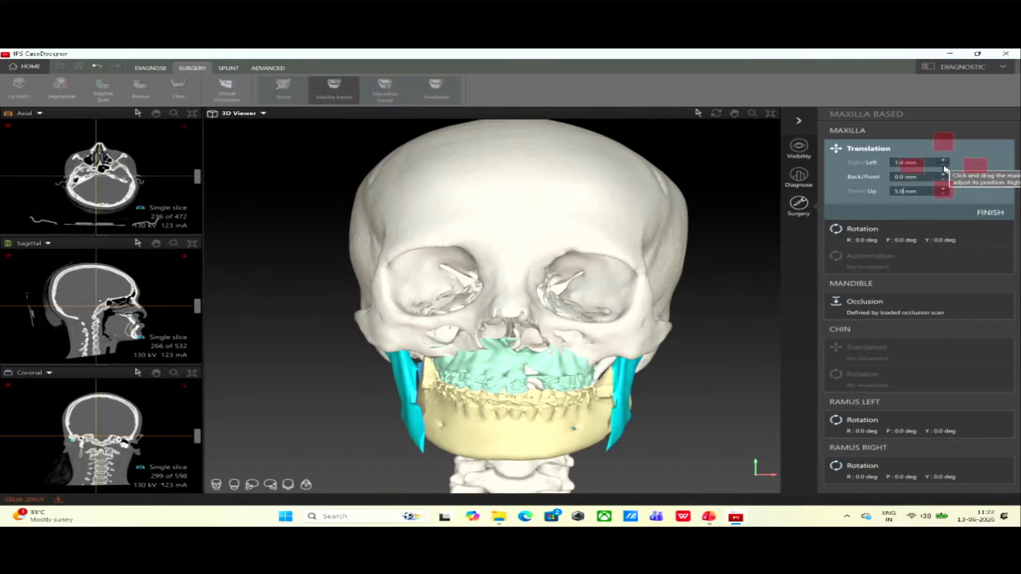
click(944, 166)
click(944, 166)
click(944, 166)
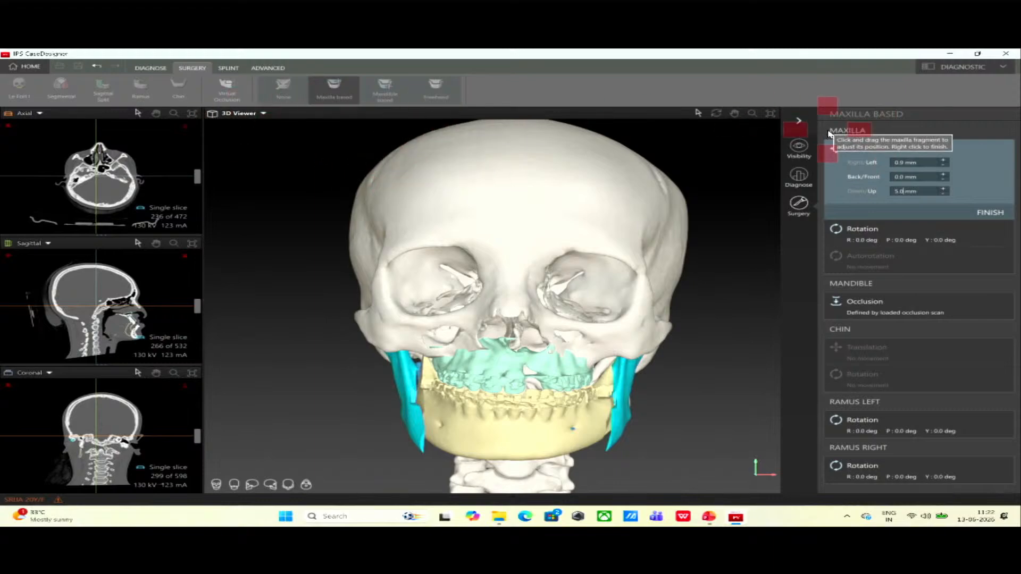
click(990, 213)
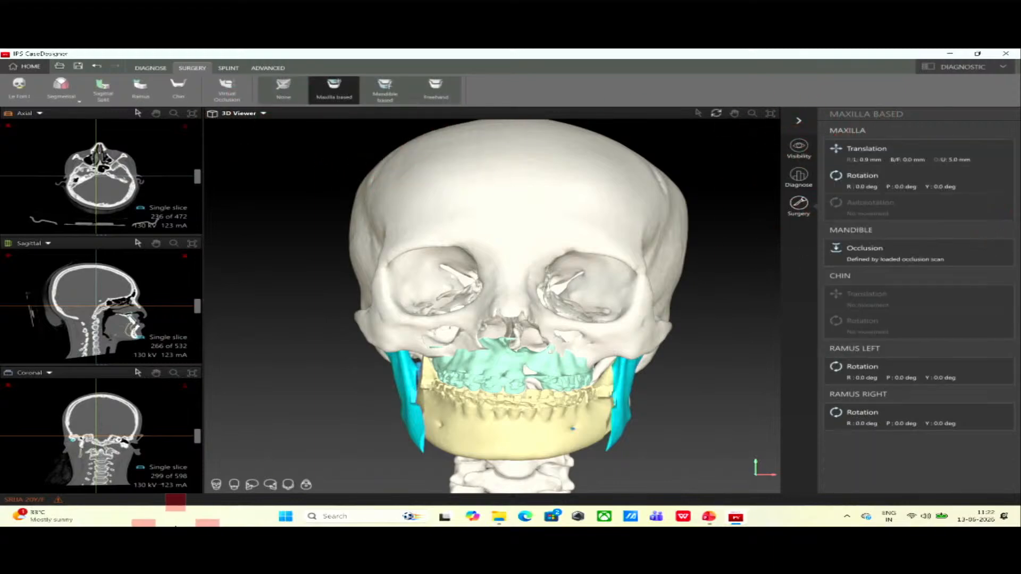
Show the skin surgery model in lateral view and make it transparent over the bone fragments.
click(290, 486)
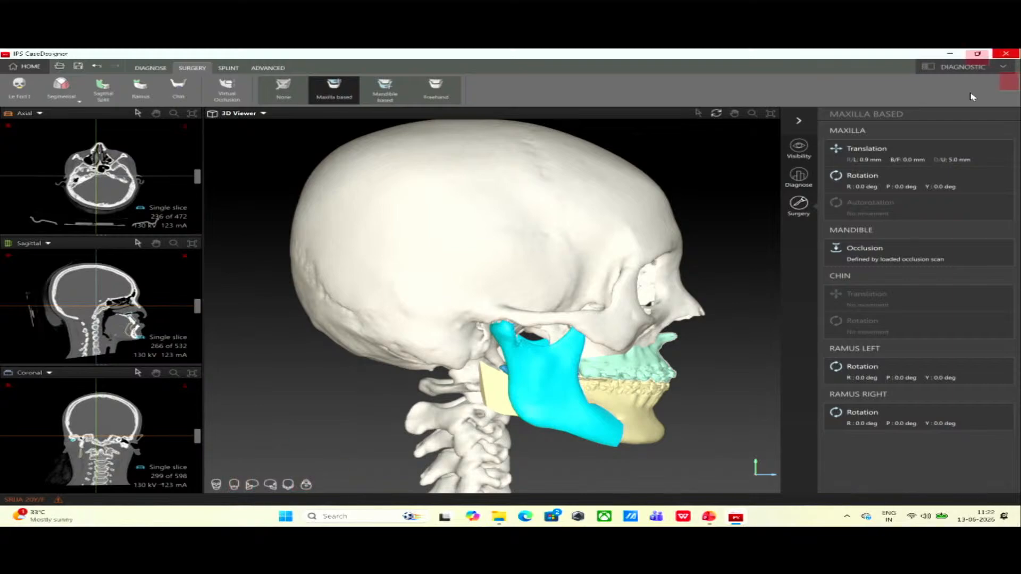
click(946, 173)
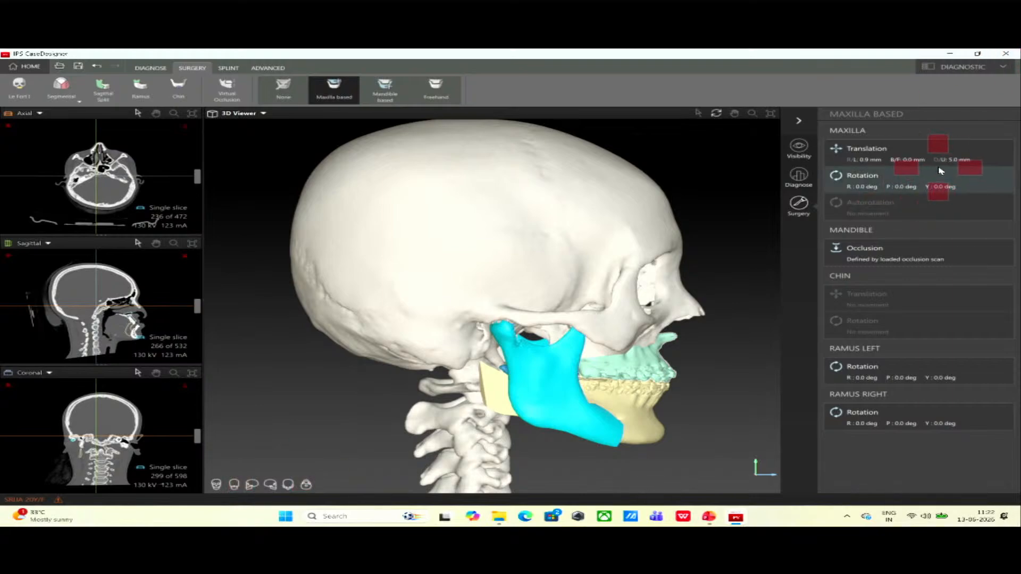
click(799, 147)
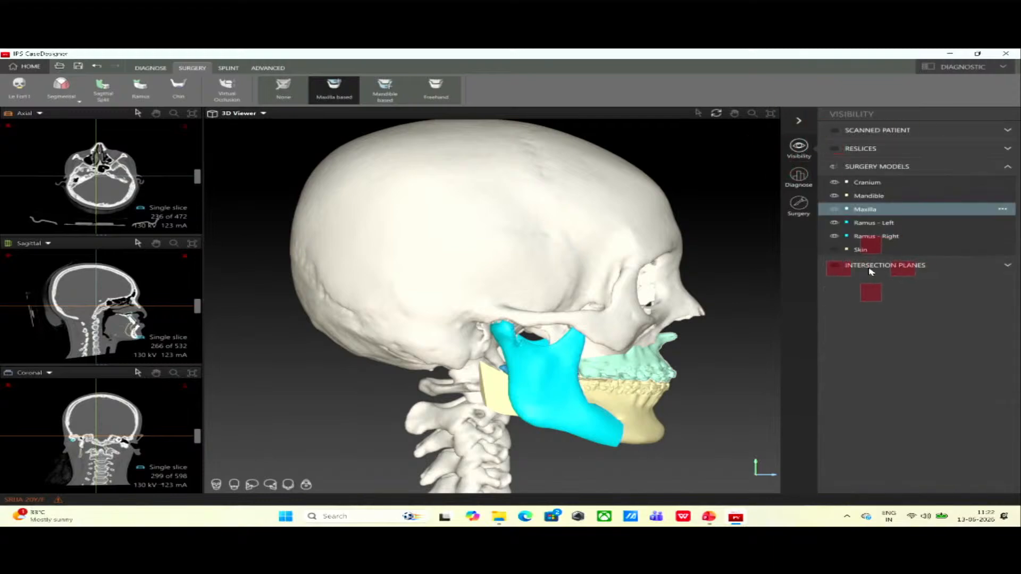
click(834, 250)
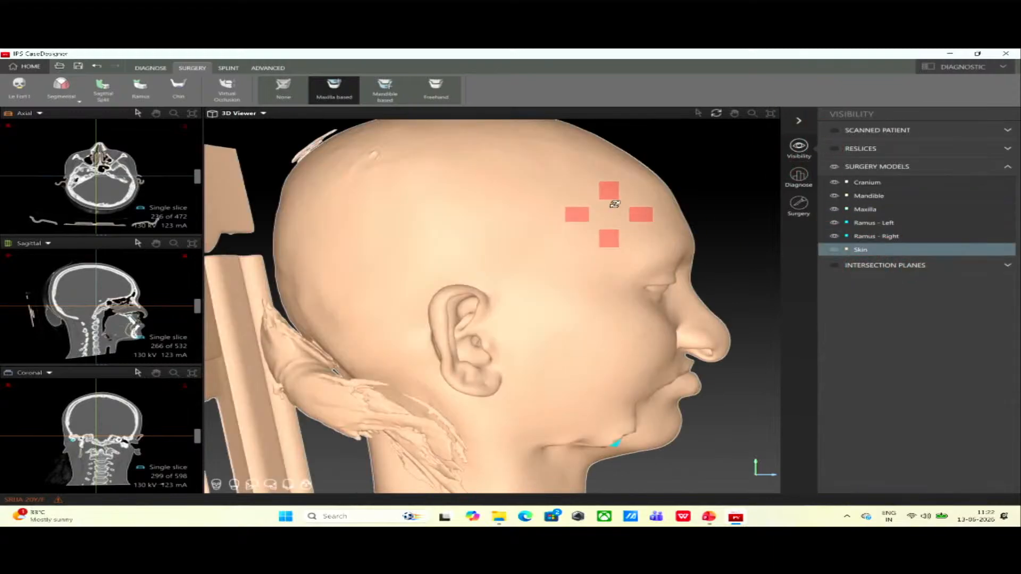
click(699, 113)
right_click(562, 217)
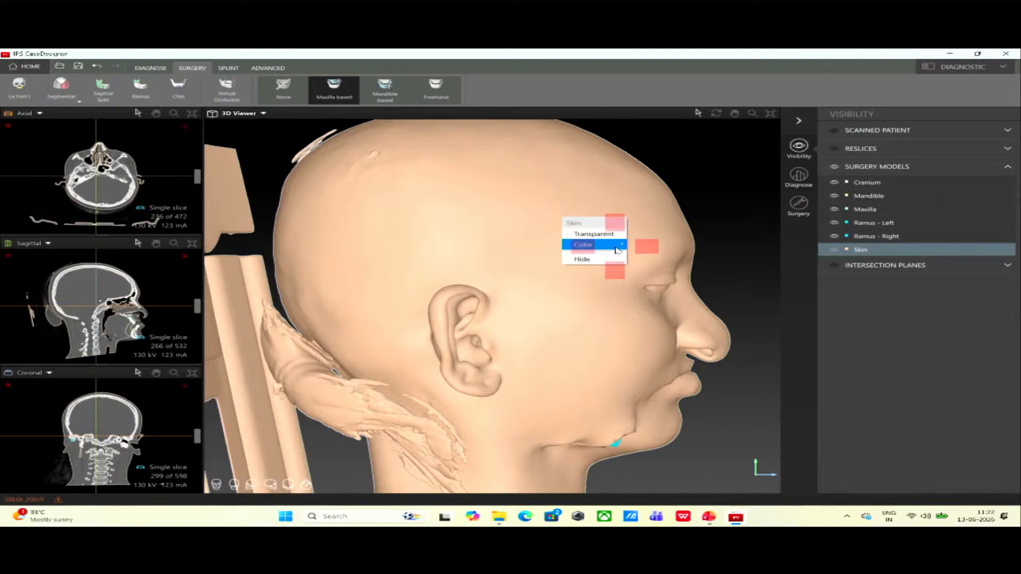
click(602, 238)
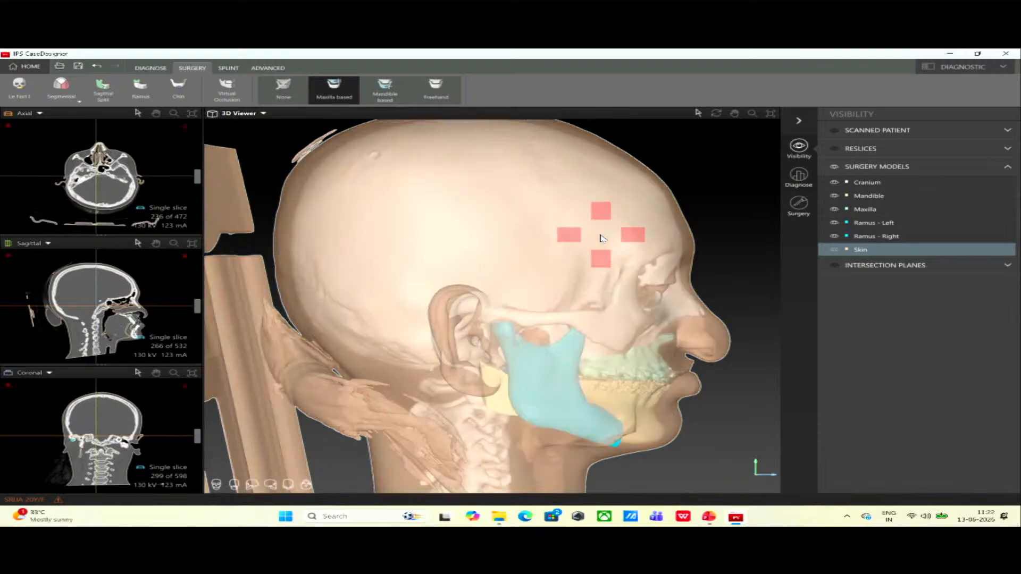
Show the reference lines in the 3D viewer and align the frontal face's midline and orbits with them.
click(237, 114)
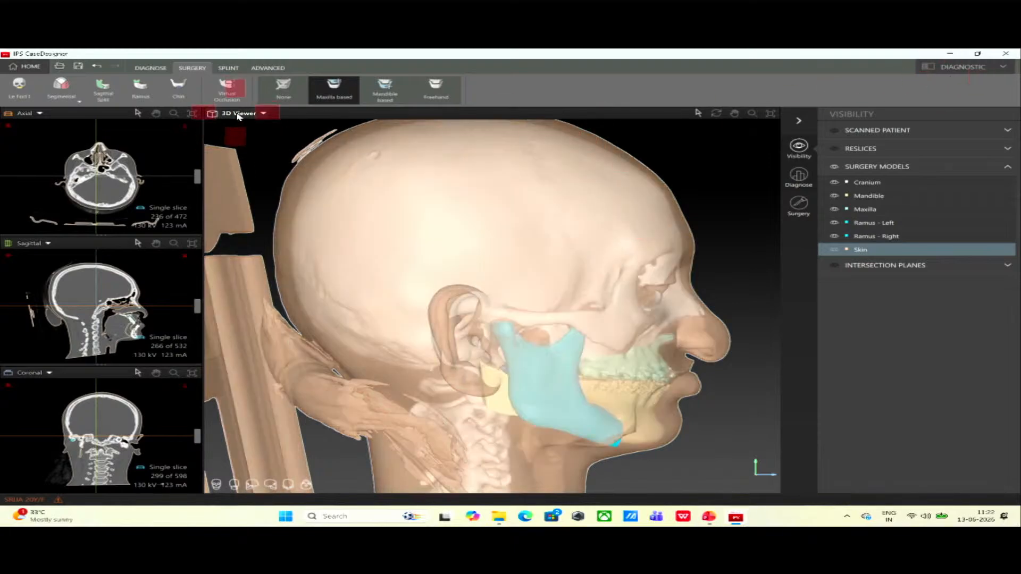
click(260, 136)
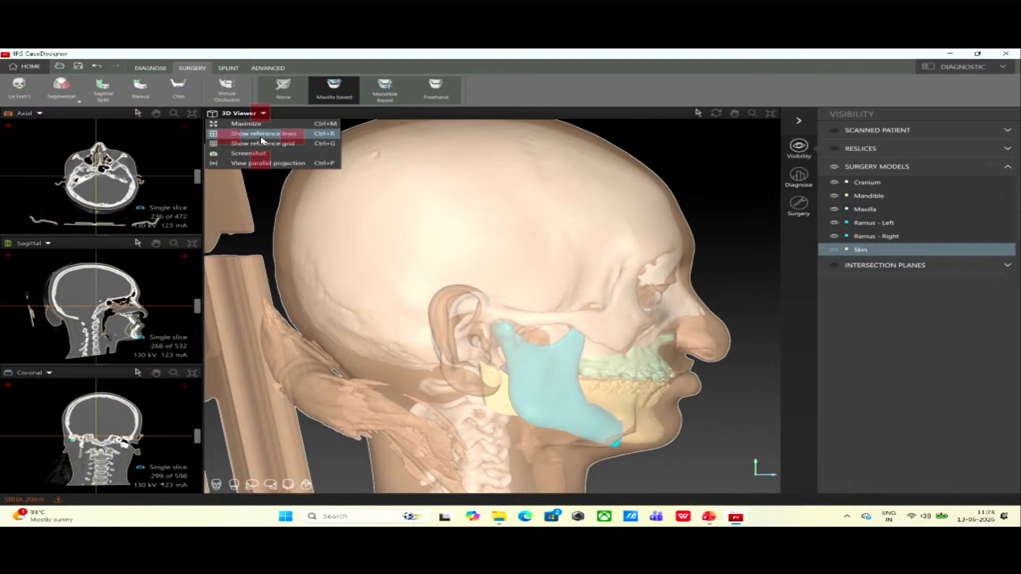
click(261, 133)
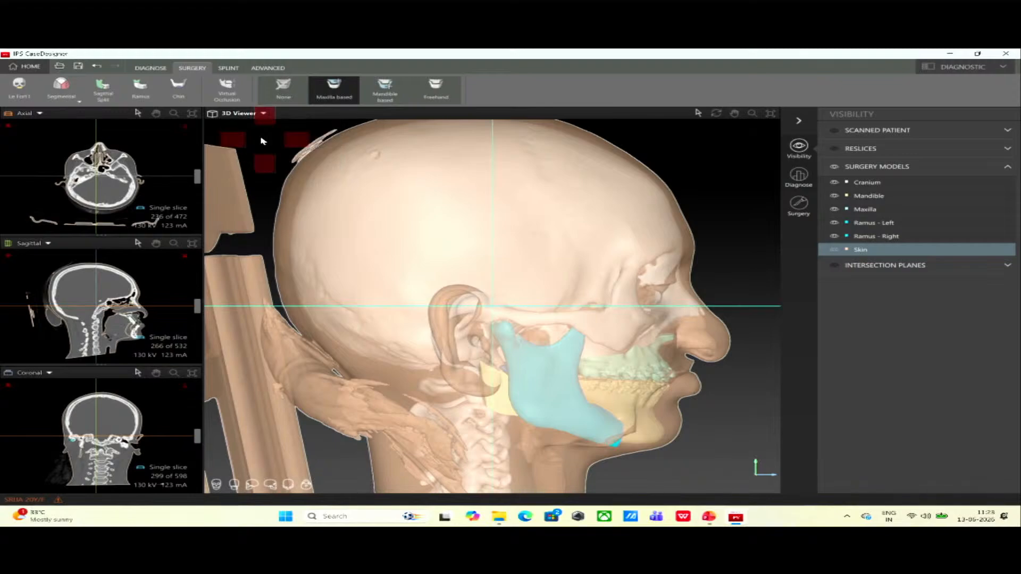
click(216, 484)
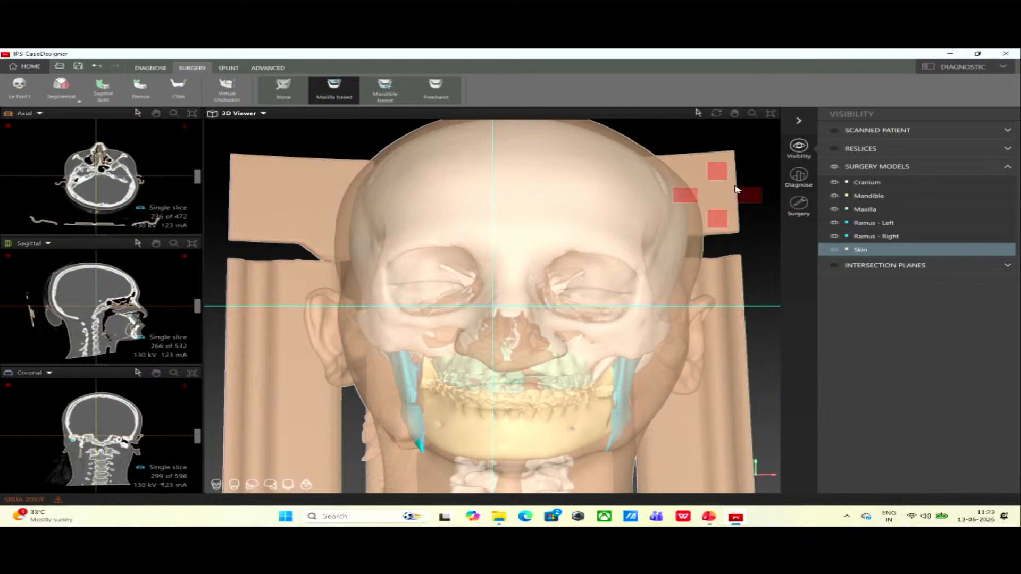
click(734, 113)
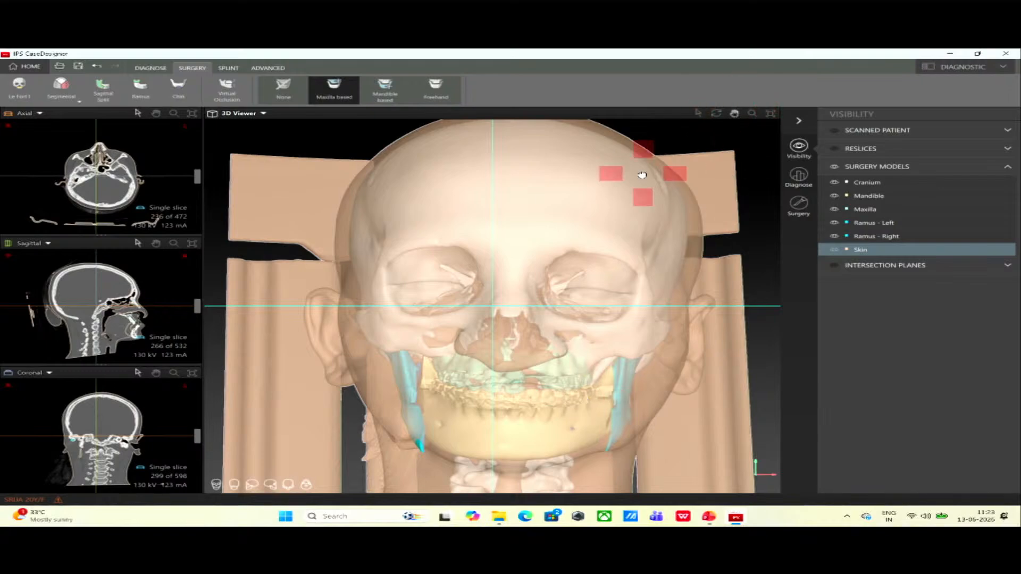
drag(643, 175, 624, 200)
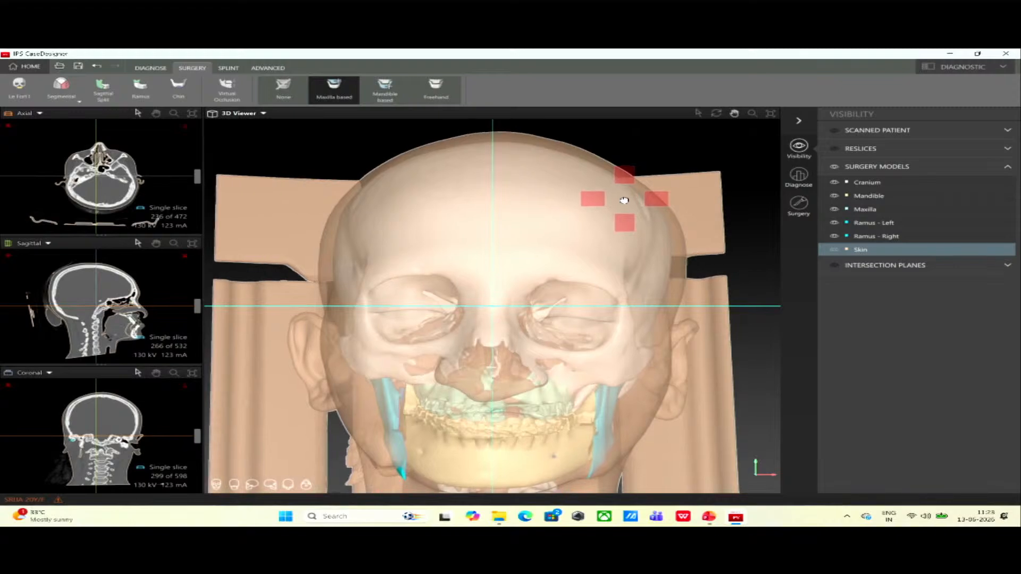
Return to the maxilla movement settings and compare the frontal face with the 3D viewer's reference lines hidden and shown.
click(799, 204)
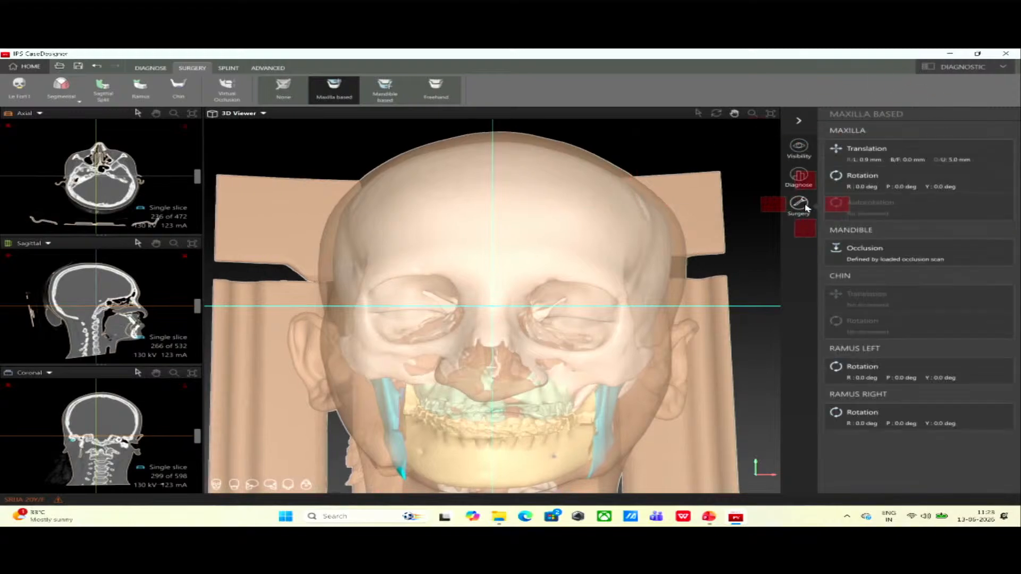
click(871, 179)
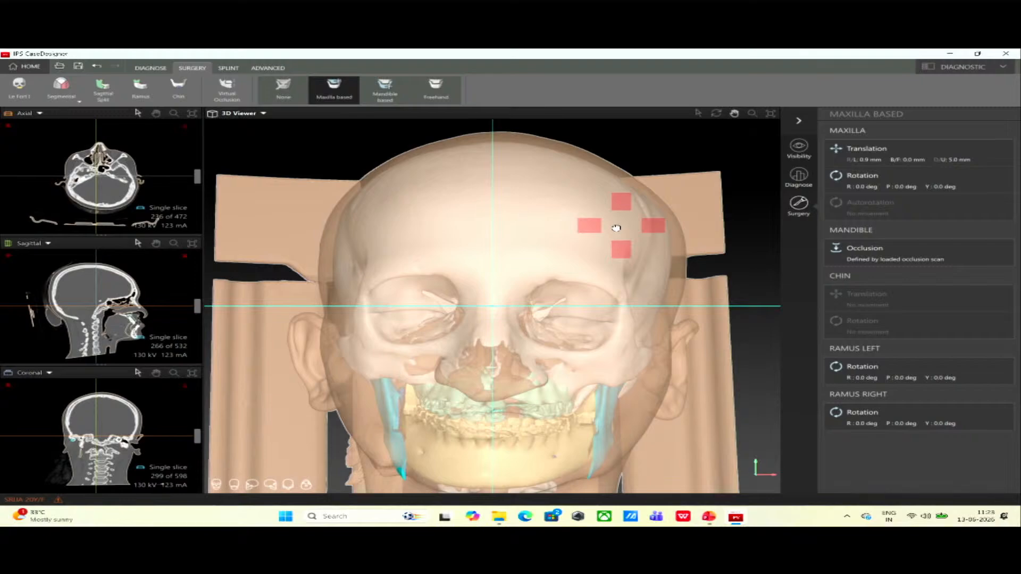
click(244, 114)
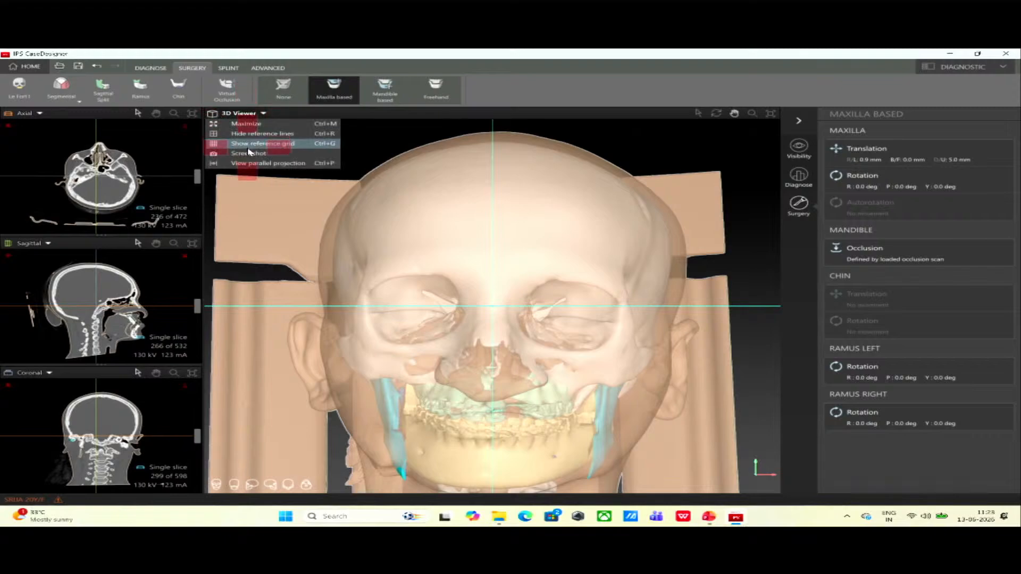
click(246, 135)
click(250, 113)
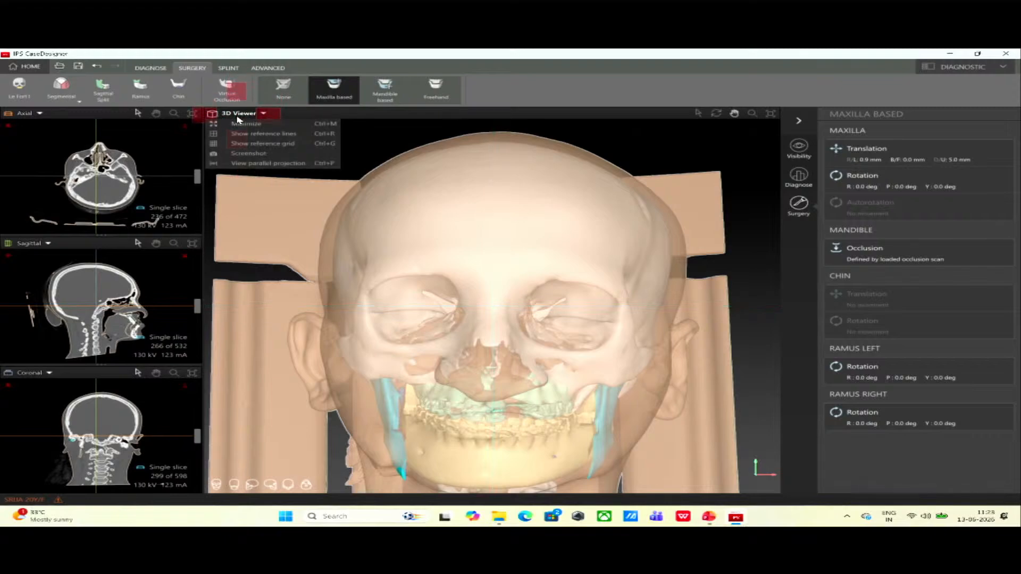
click(272, 134)
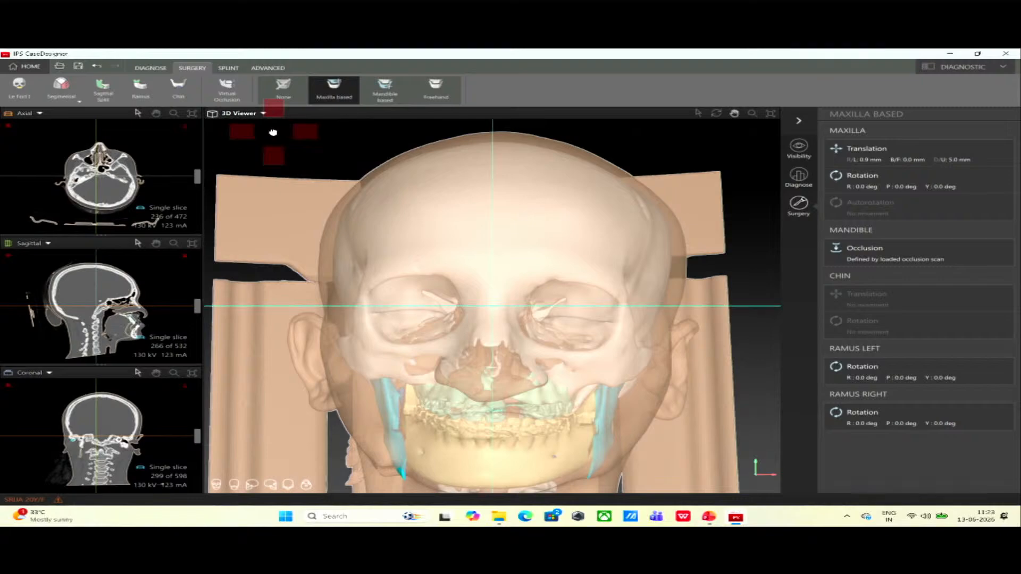
click(253, 114)
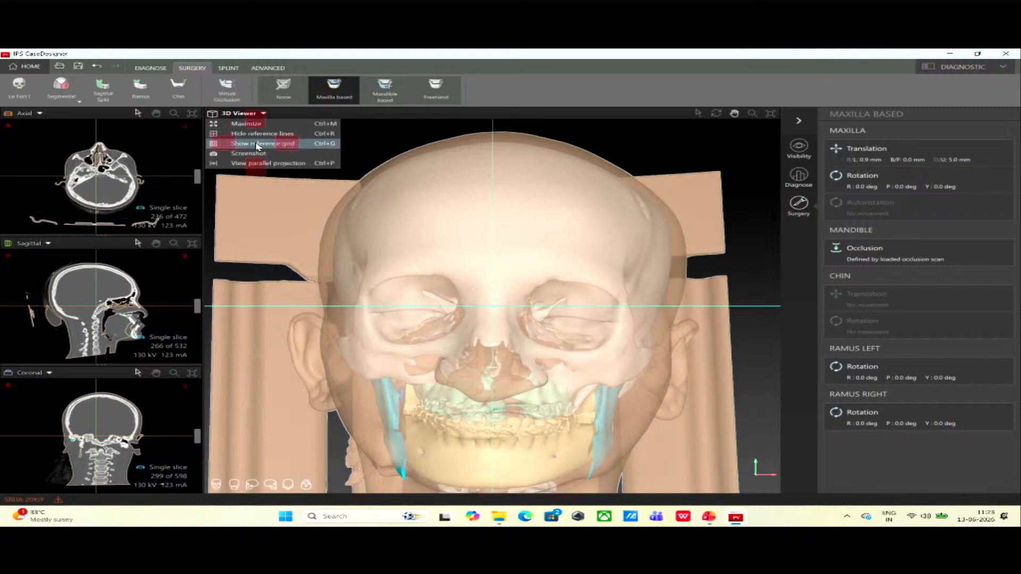
click(257, 135)
Take a screenshot of the frontal 3D view without reference lines.
click(253, 114)
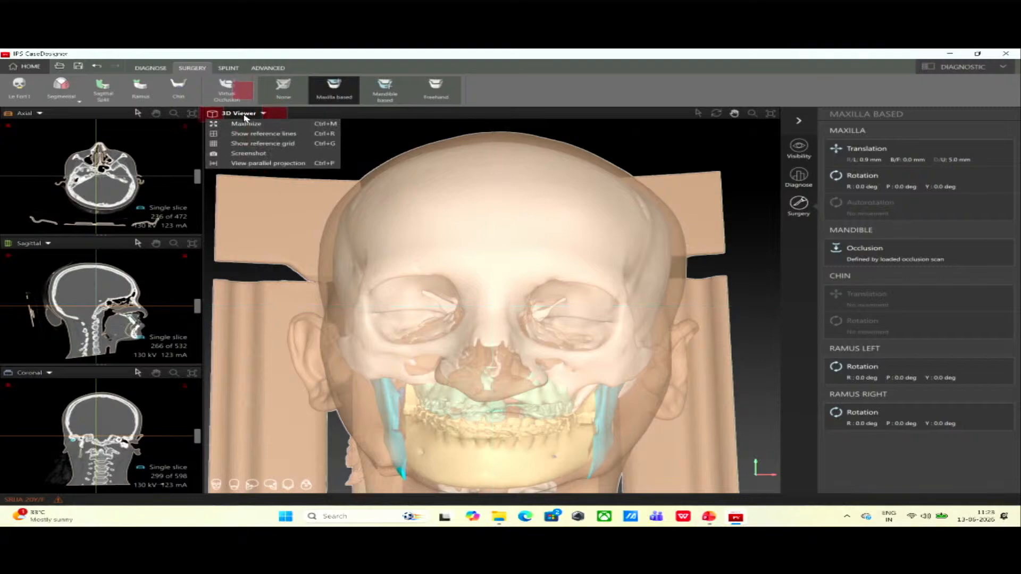
click(255, 153)
click(253, 113)
Show the reference grid over the frontal face, then hide it.
click(253, 113)
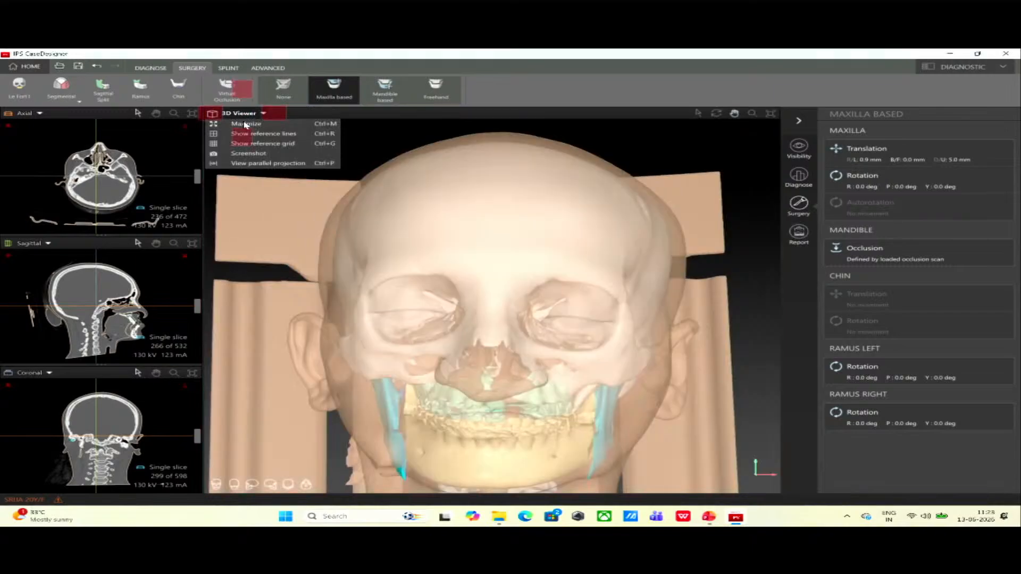
click(253, 145)
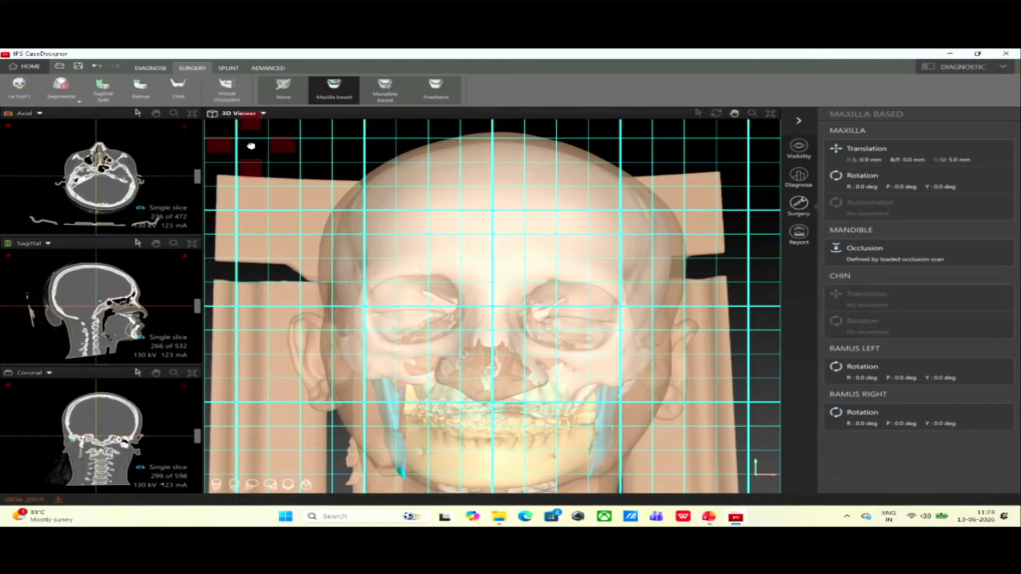
click(261, 114)
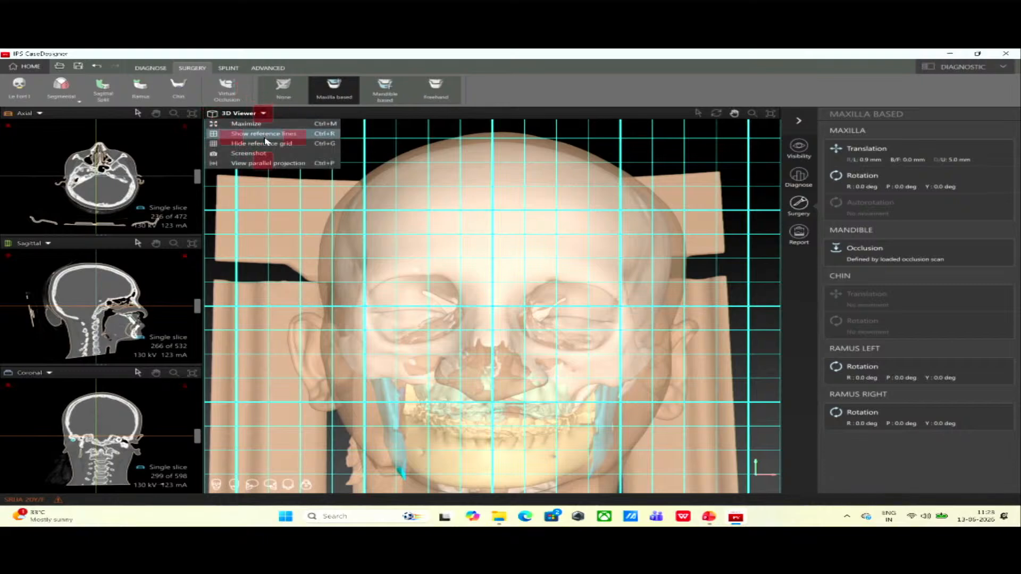
click(265, 143)
Show the reference lines in the 3D viewer and position the frontal face with its midline and lower orbital region on them.
click(255, 114)
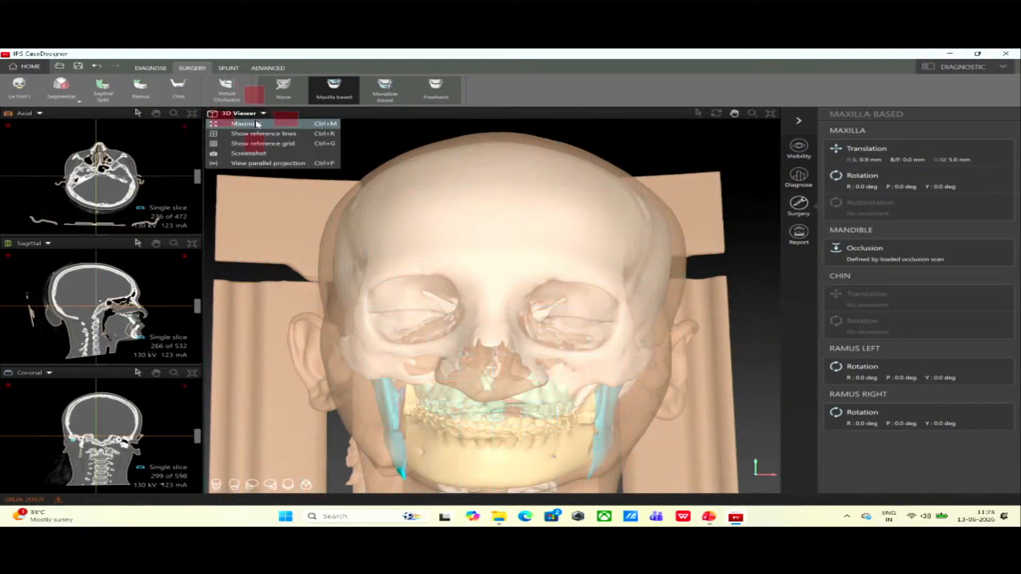
click(262, 134)
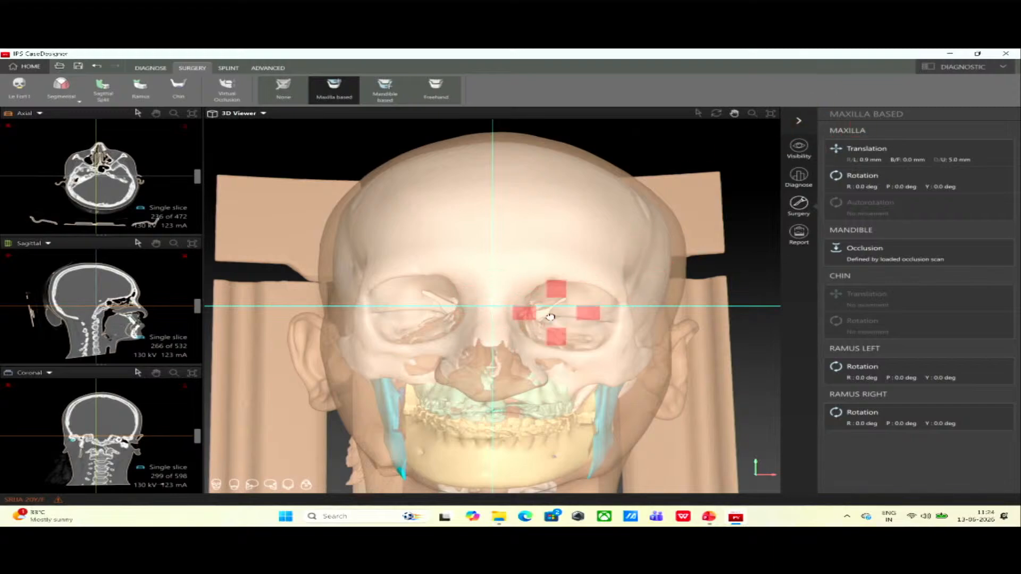
drag(519, 327, 515, 301)
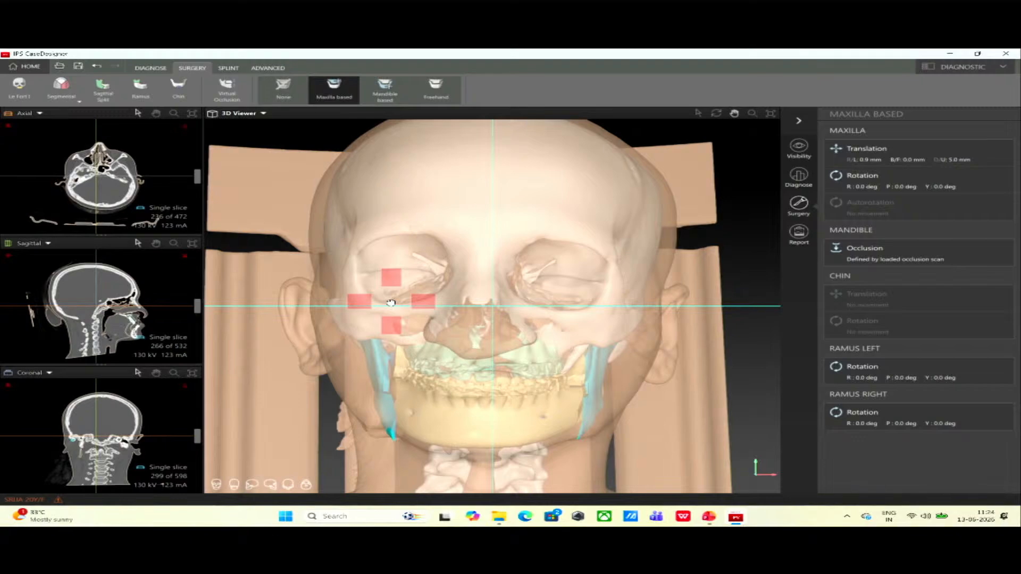
drag(524, 330, 532, 332)
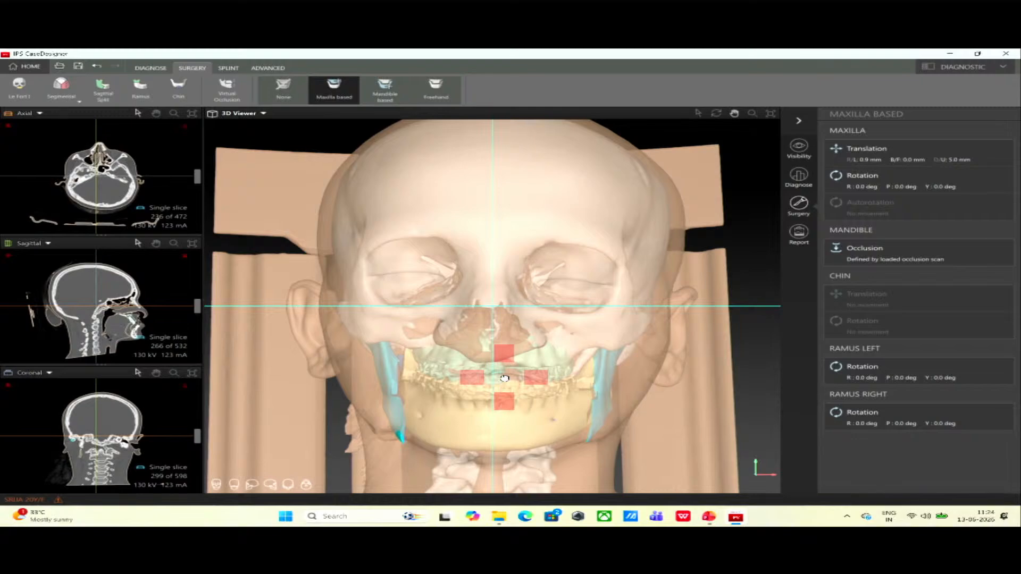
Reopen the maxilla translation and move the fragment 2.5 mm forward in lateral view.
click(853, 154)
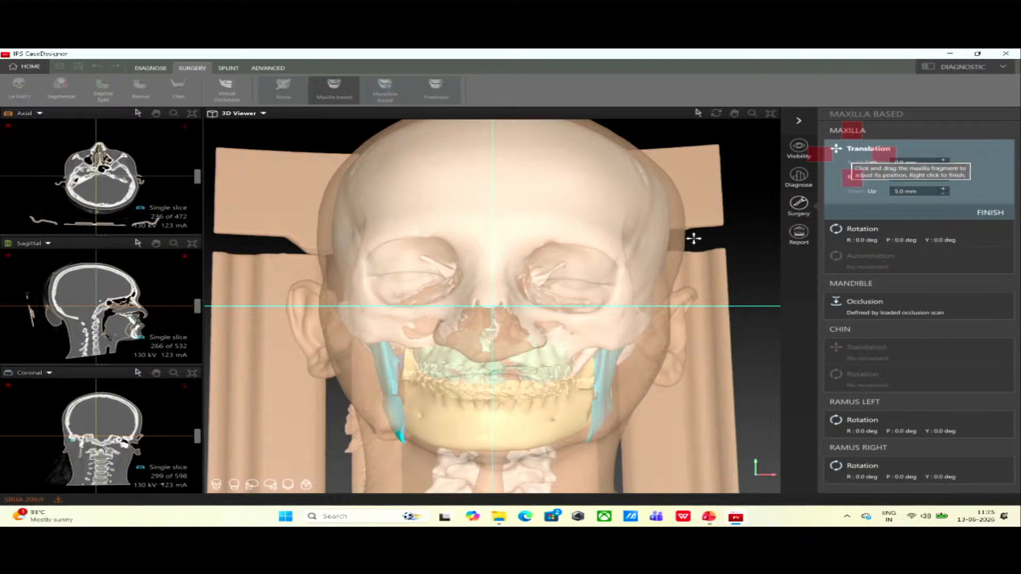
click(271, 485)
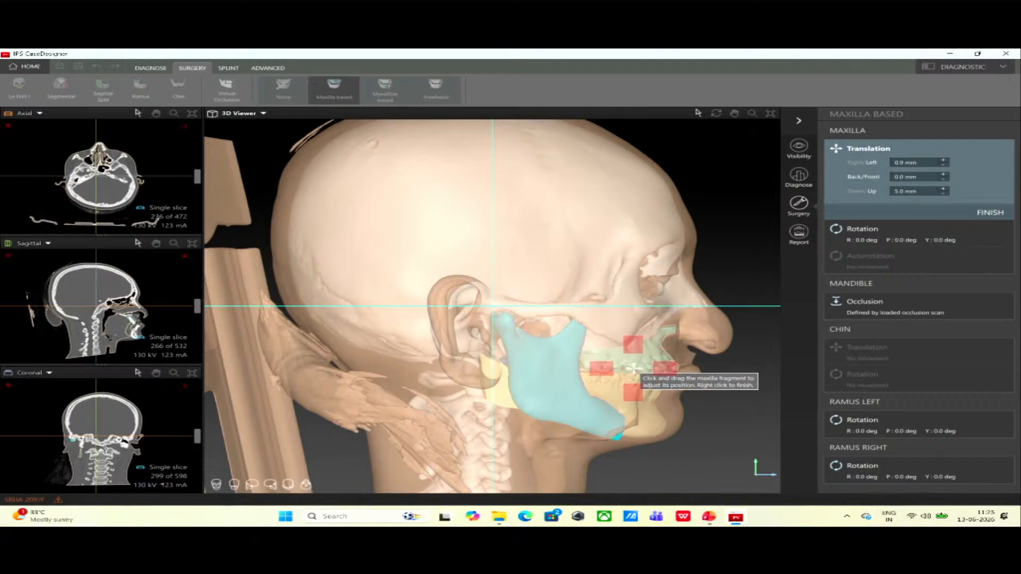
drag(634, 368, 530, 398)
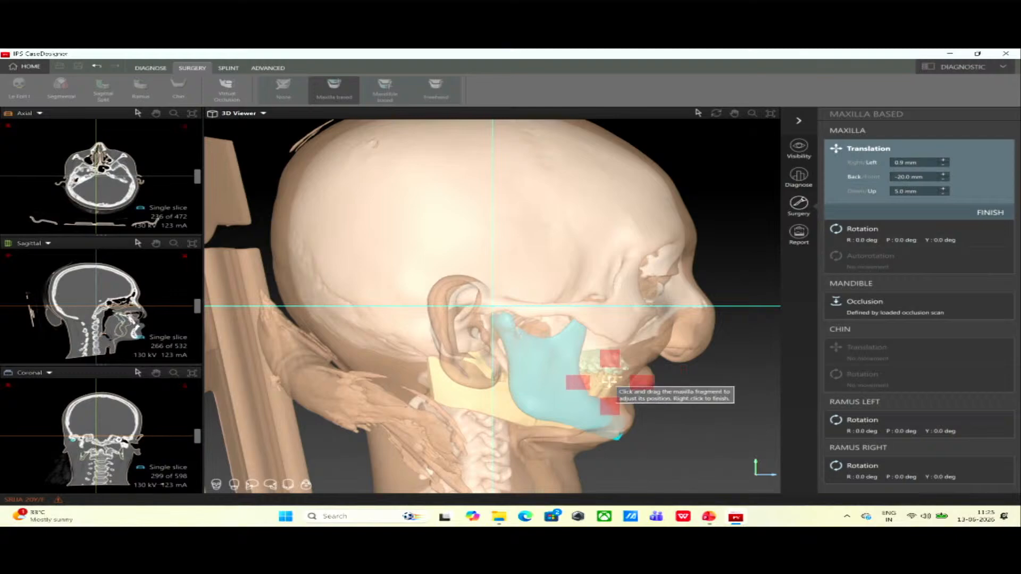
drag(624, 378, 686, 385)
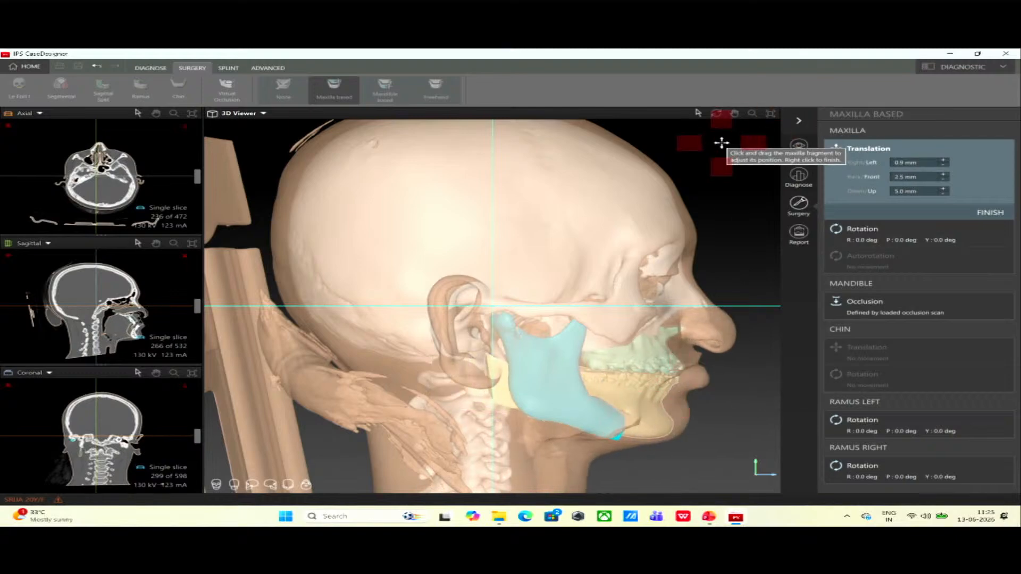
Increase the maxilla's forward translation to 9.1 mm against the vertical reference line on the lateral profile and finish the translation.
click(734, 117)
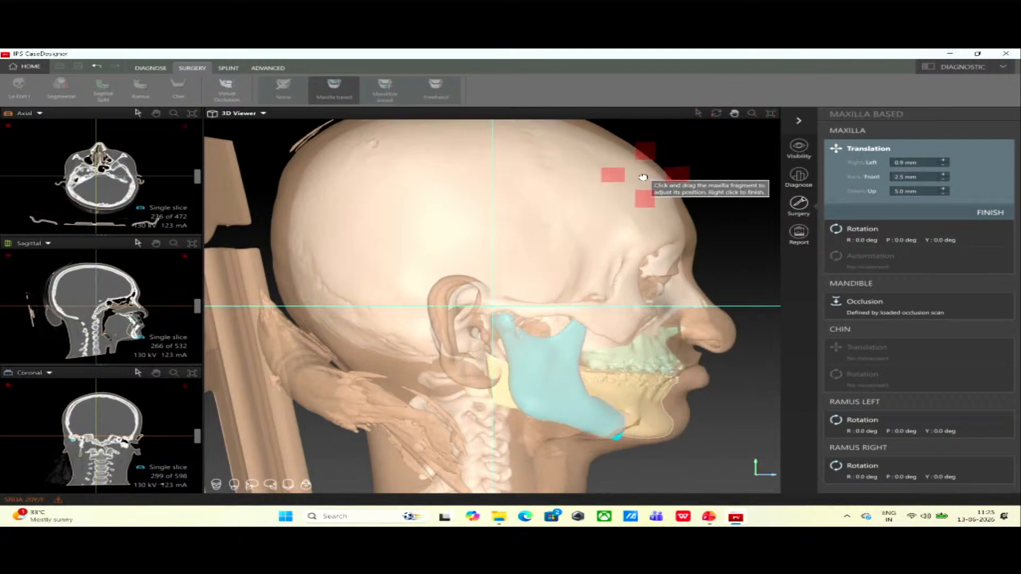
drag(644, 177, 449, 210)
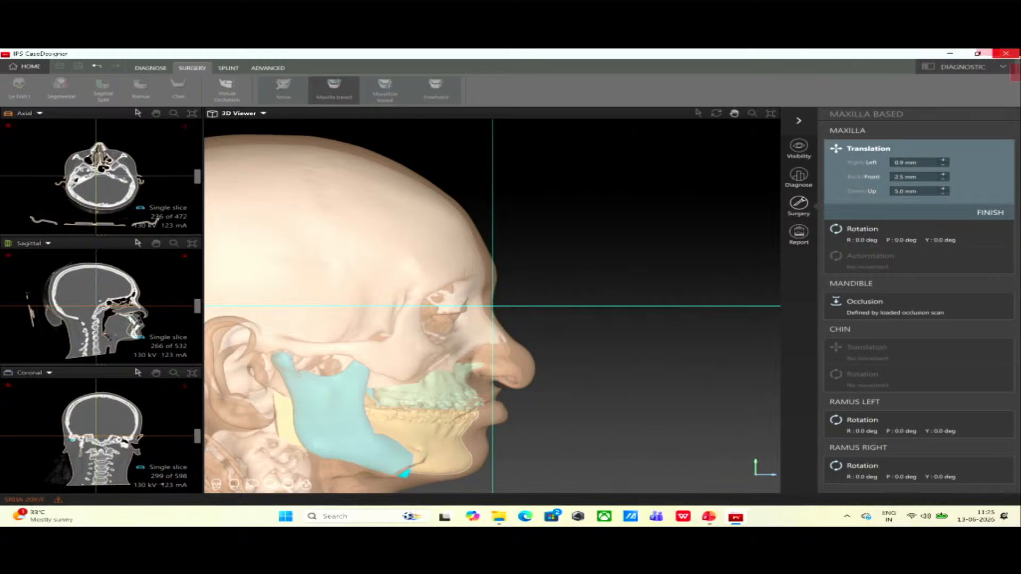
click(944, 176)
click(944, 176)
click(945, 176)
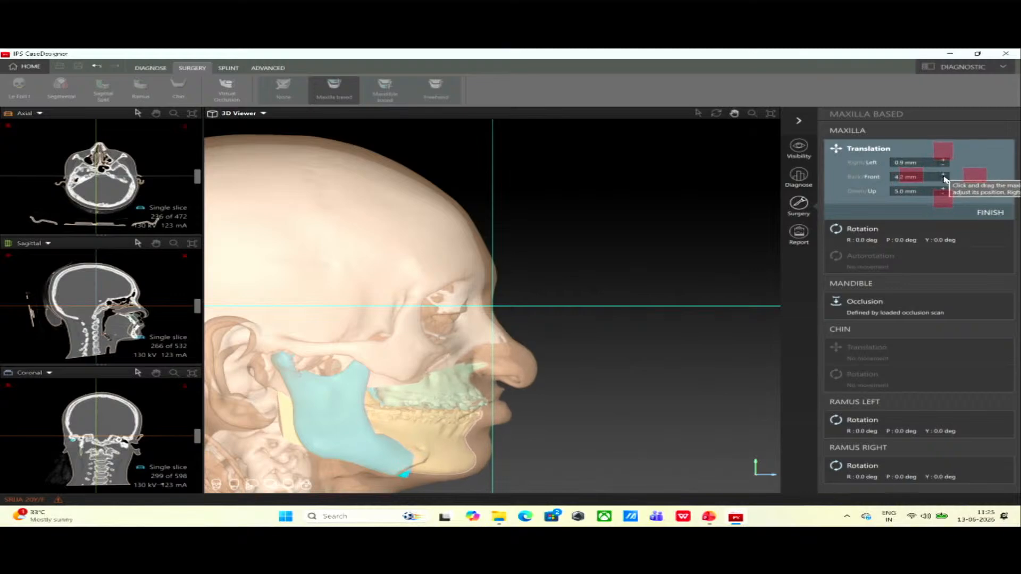
click(944, 175)
click(944, 176)
click(944, 176)
click(944, 175)
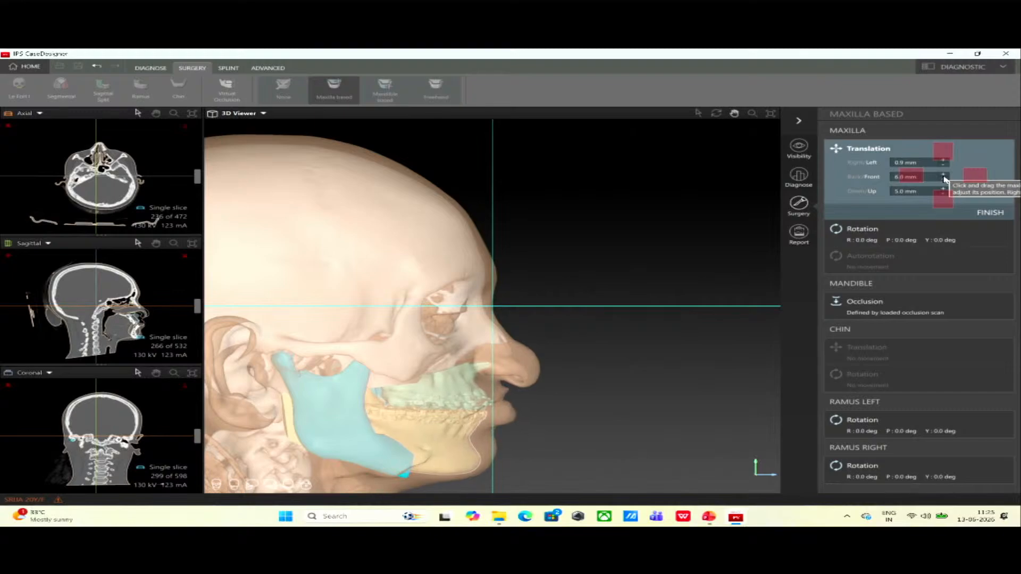
click(944, 175)
click(944, 177)
click(944, 176)
click(944, 177)
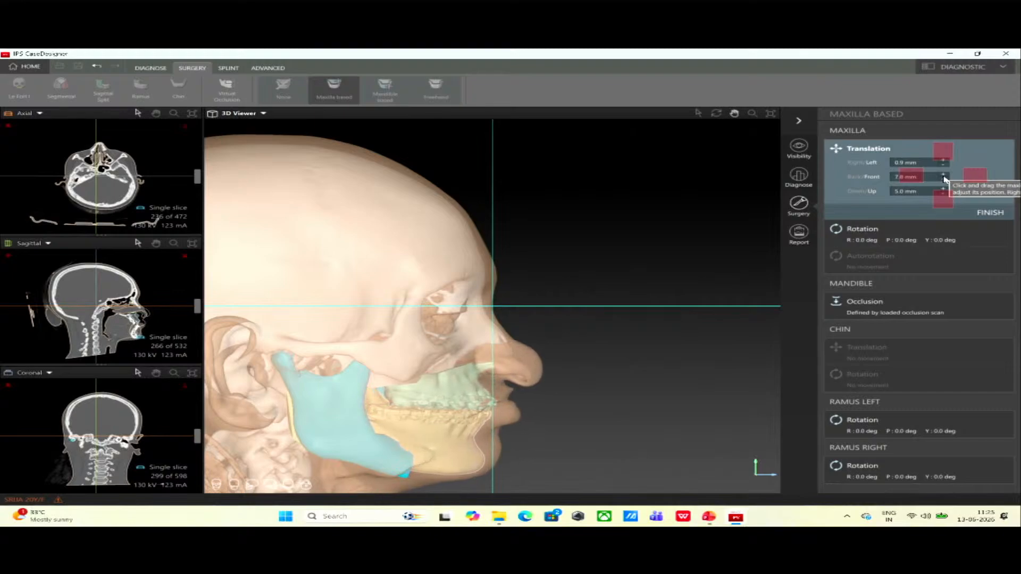
click(944, 176)
click(944, 177)
click(944, 177)
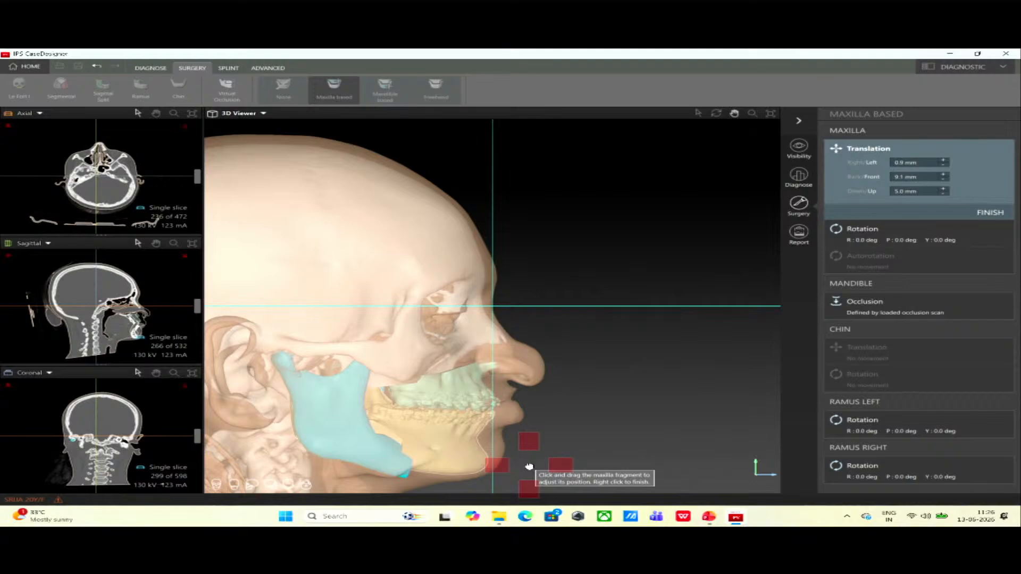
click(983, 212)
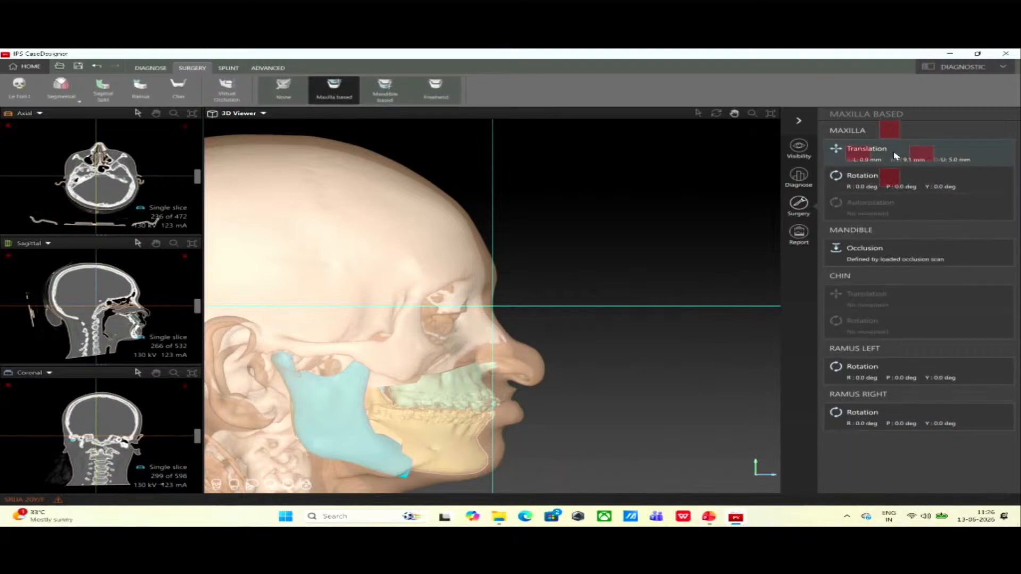
Start rotating the maxilla and roll it -1.2 degrees counterclockwise in frontal view.
click(961, 184)
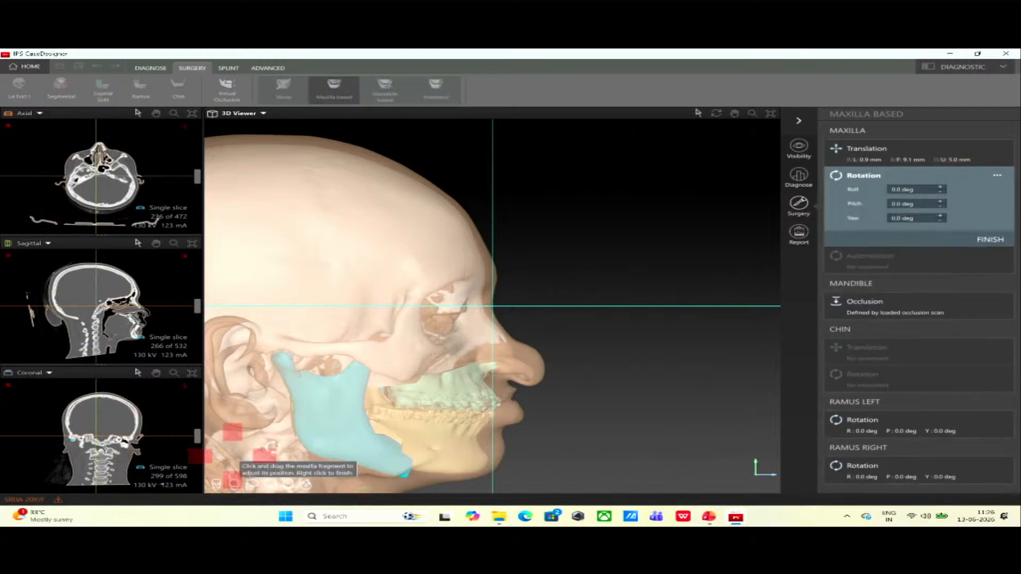
click(216, 484)
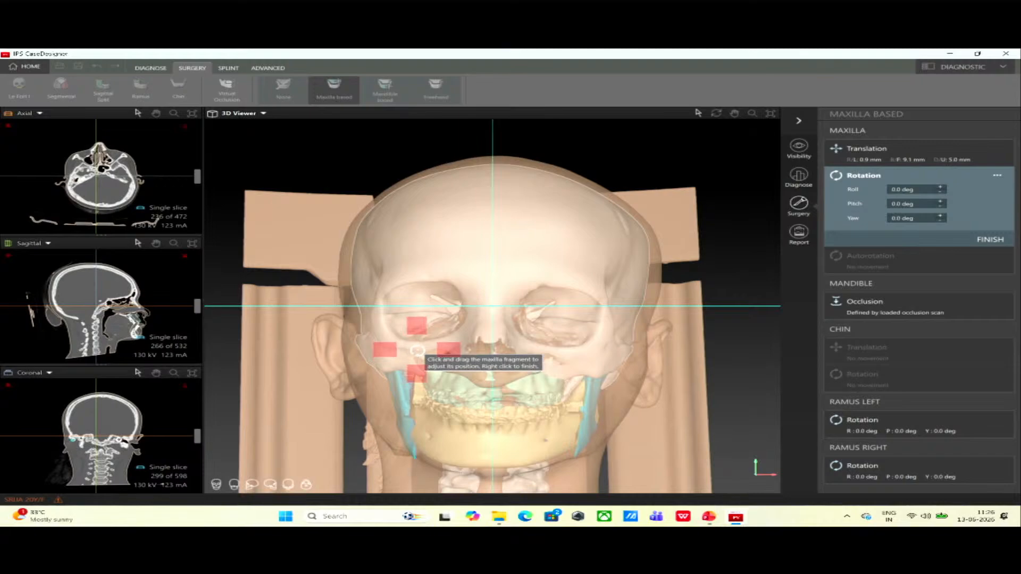
mouse_move(426, 365)
mouse_down()
mouse_move(439, 322)
mouse_move(425, 399)
mouse_move(434, 404)
mouse_move(439, 349)
mouse_move(428, 377)
mouse_up()
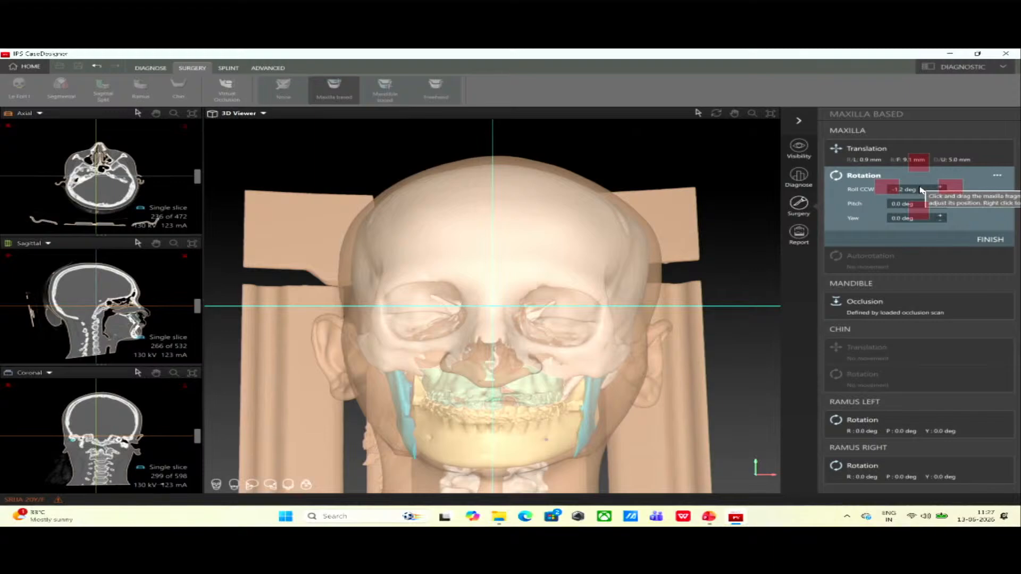
Set the maxilla's clockwise pitch to 3.2 degrees in lateral view.
click(271, 487)
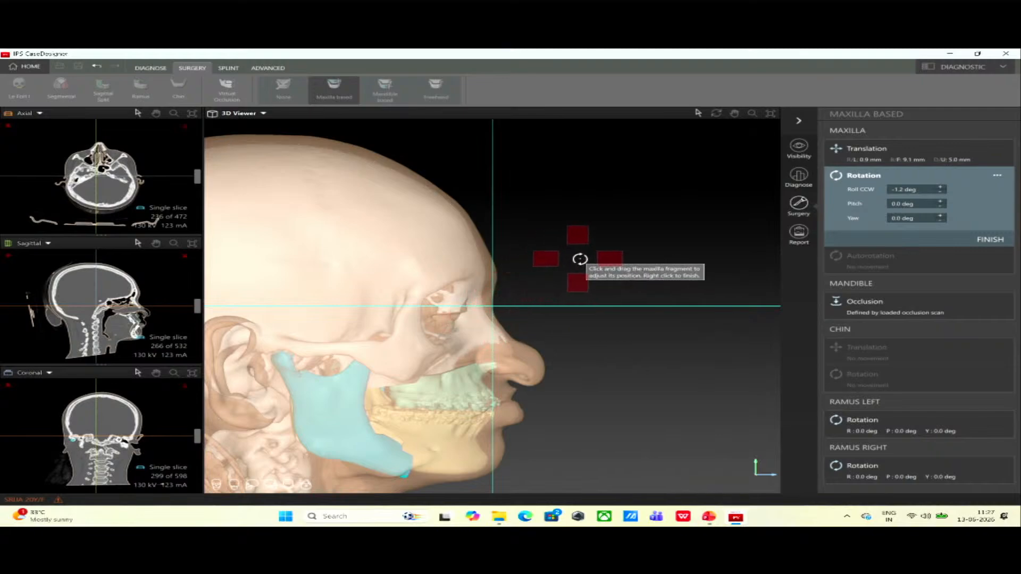
click(941, 202)
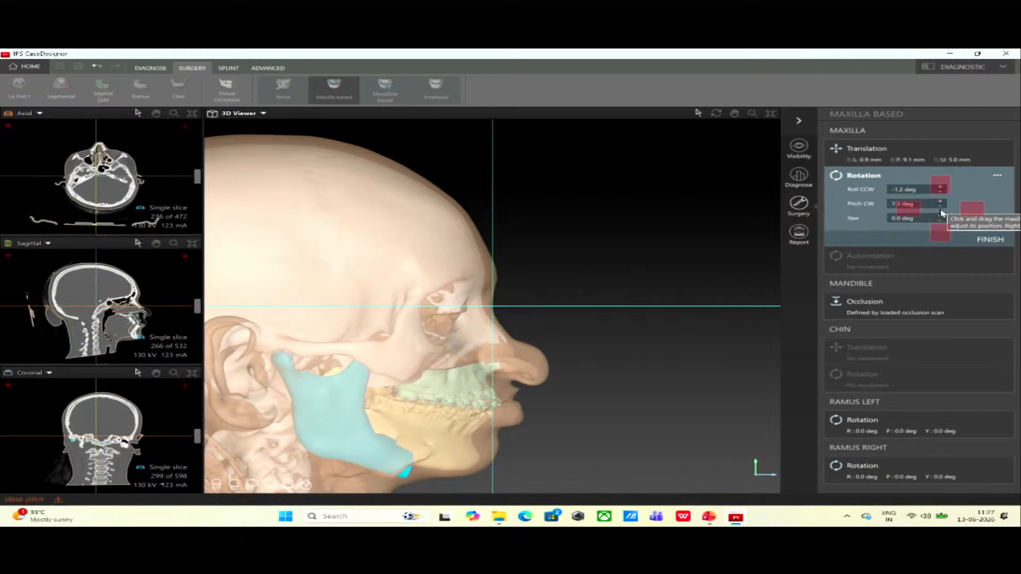
click(942, 208)
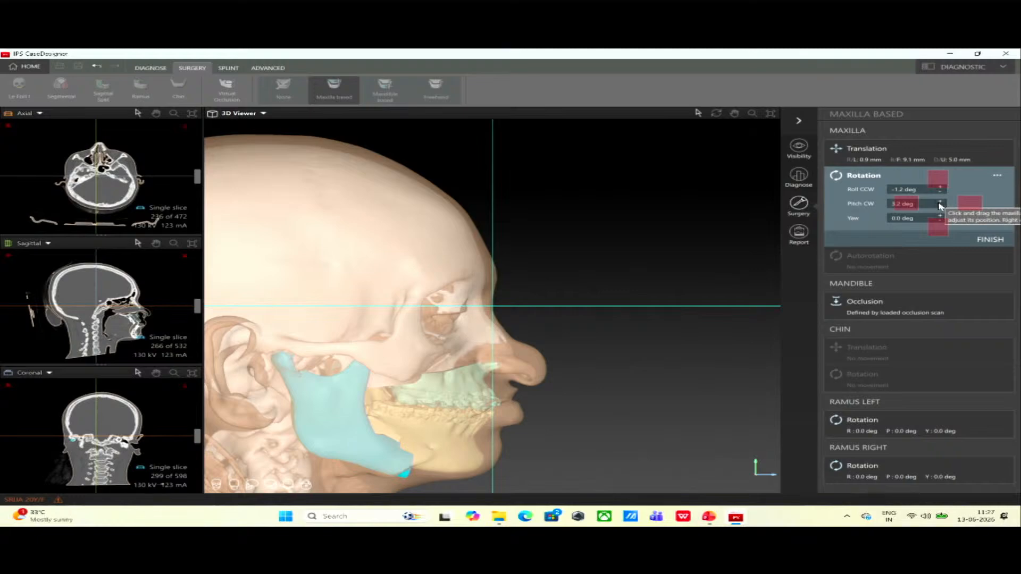
Look at the models from below and hide the mandible, the left and right ramus and both mandibular nerves.
click(307, 485)
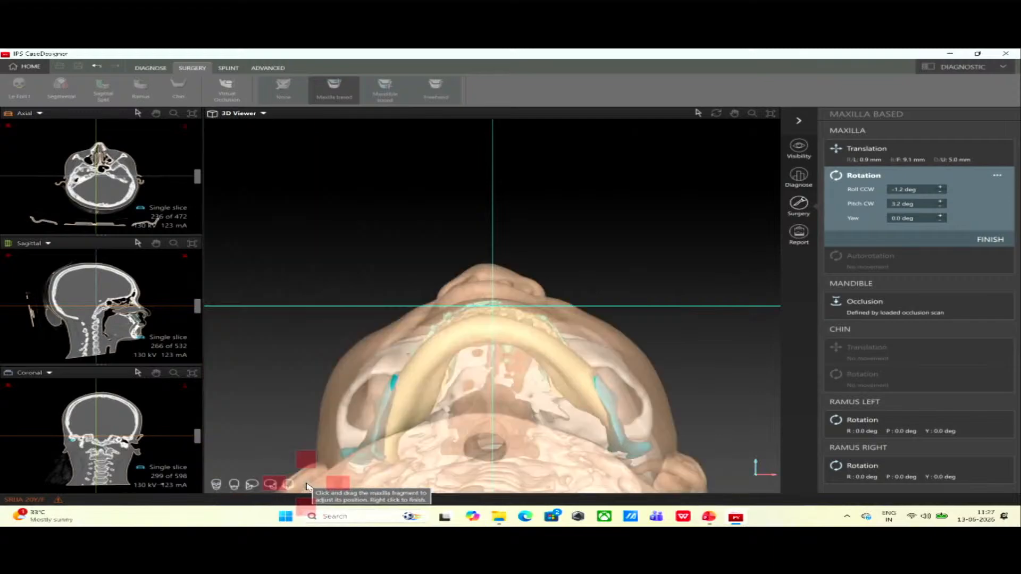
click(793, 151)
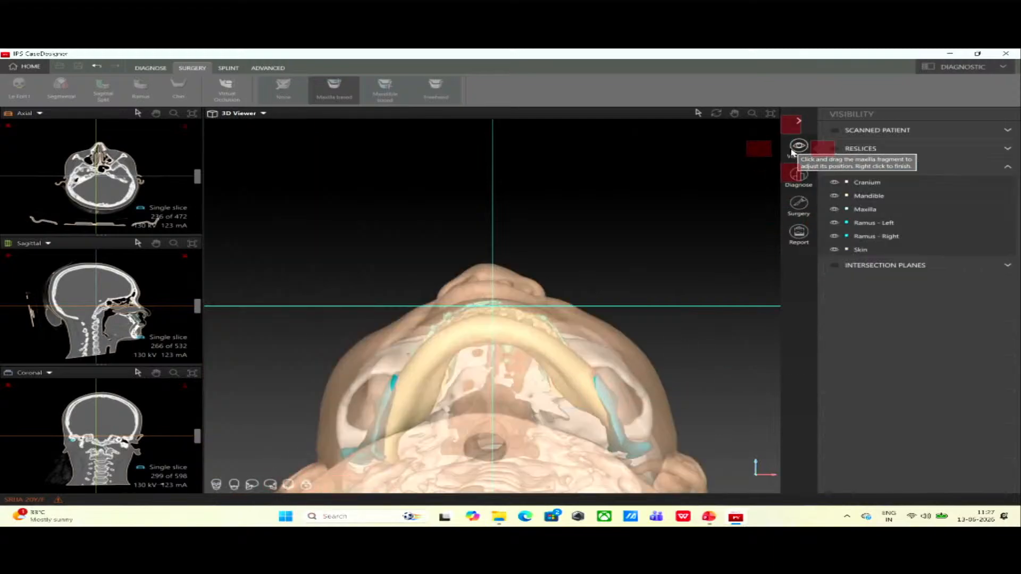
click(835, 195)
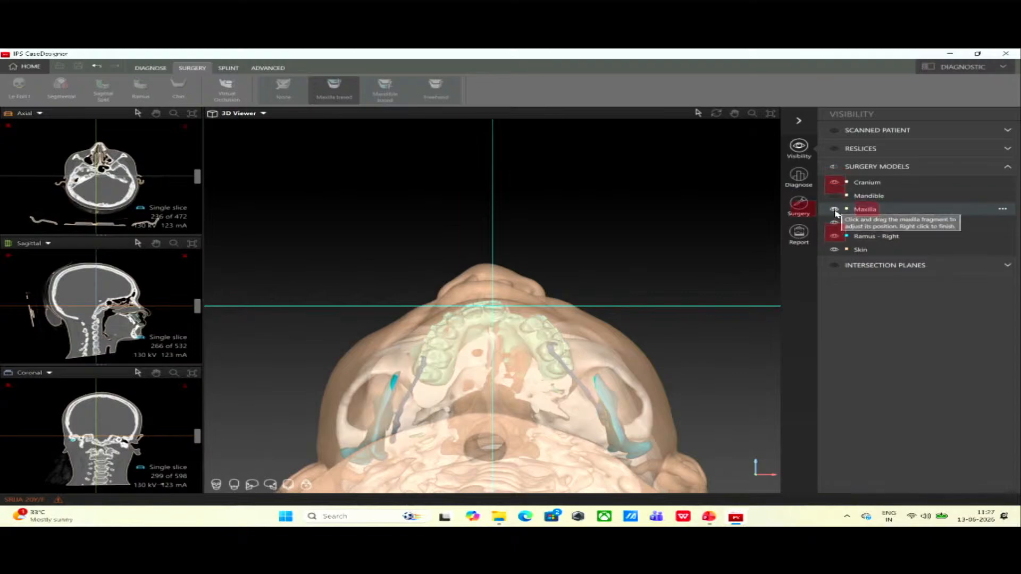
click(834, 223)
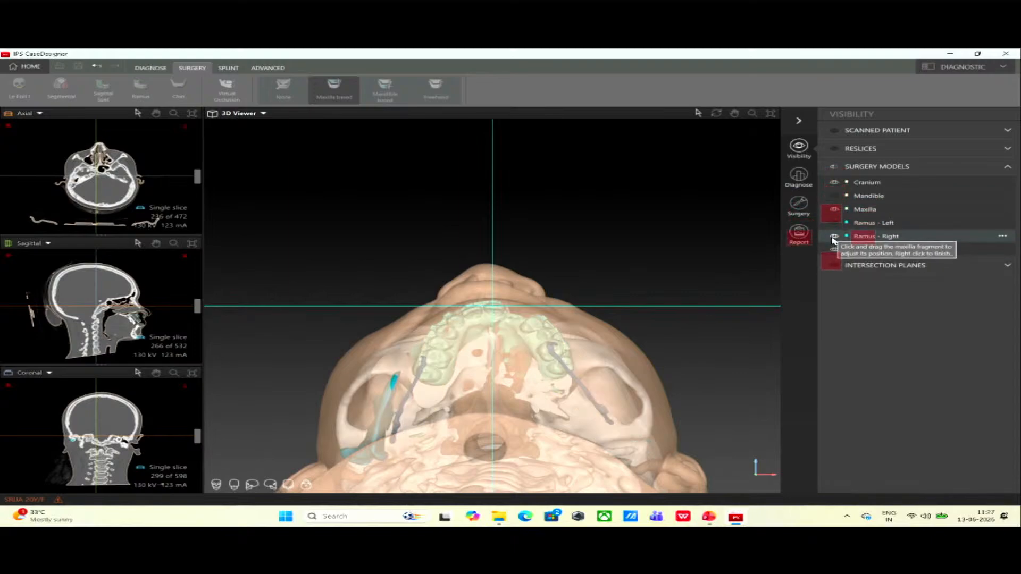
click(833, 237)
click(800, 181)
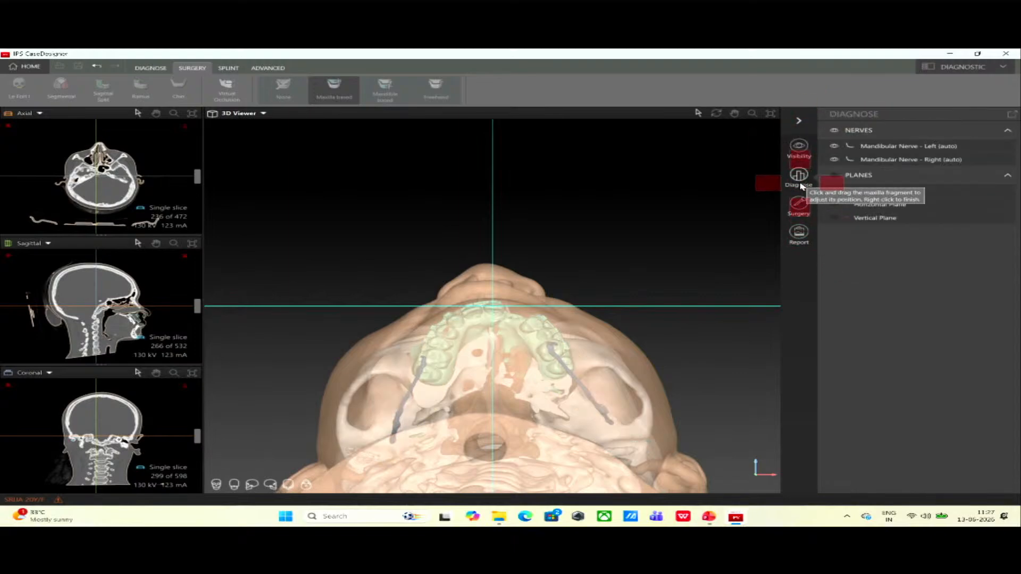
click(834, 146)
click(834, 160)
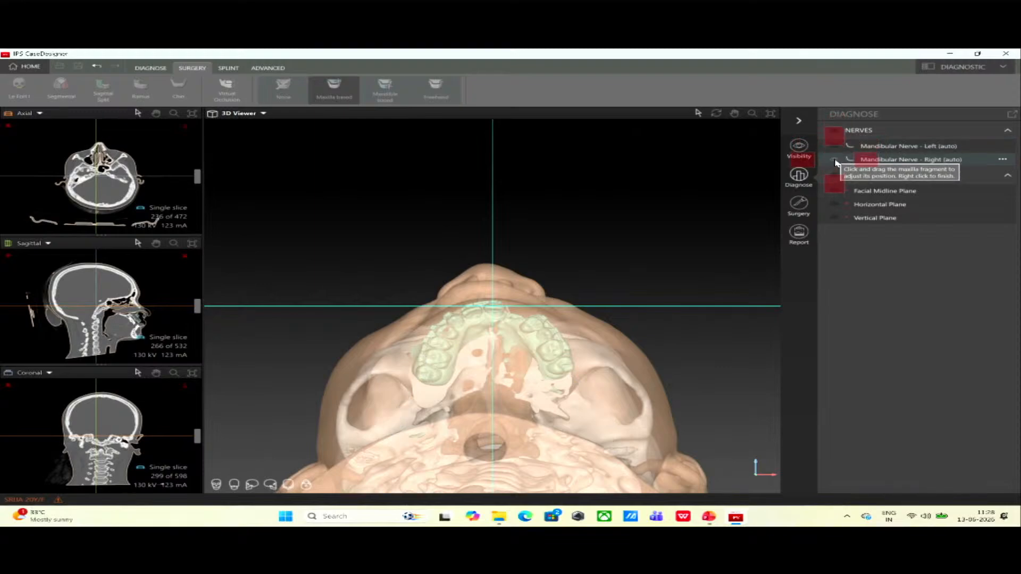
Set the maxilla's clockwise yaw to 6.2 degrees in the view from below.
click(524, 310)
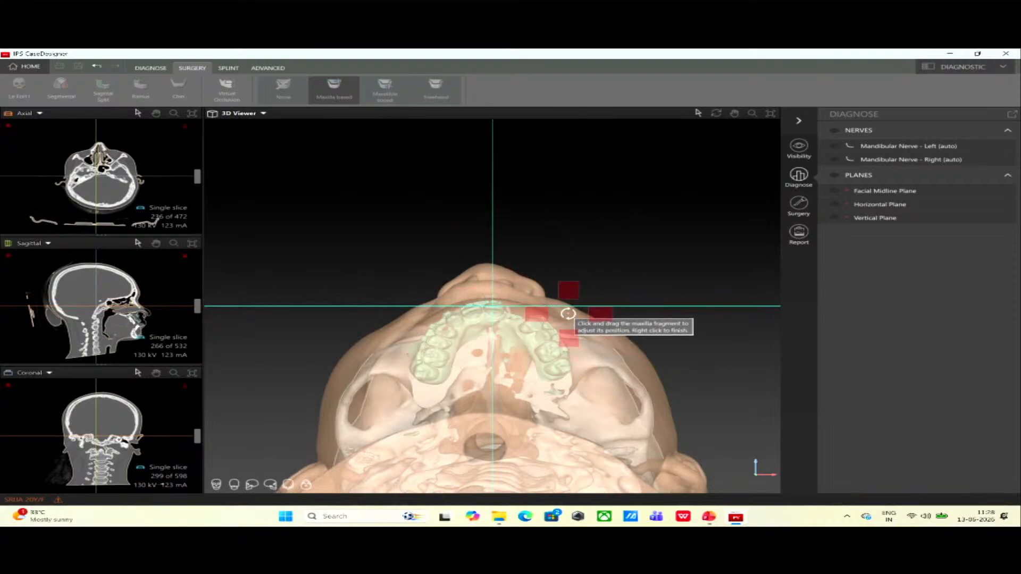
click(799, 203)
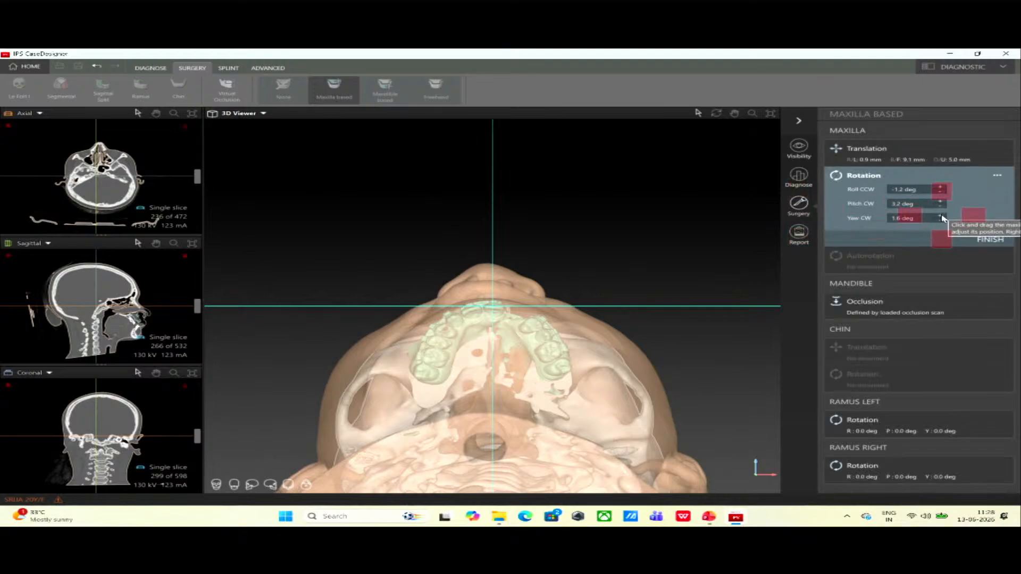
click(941, 219)
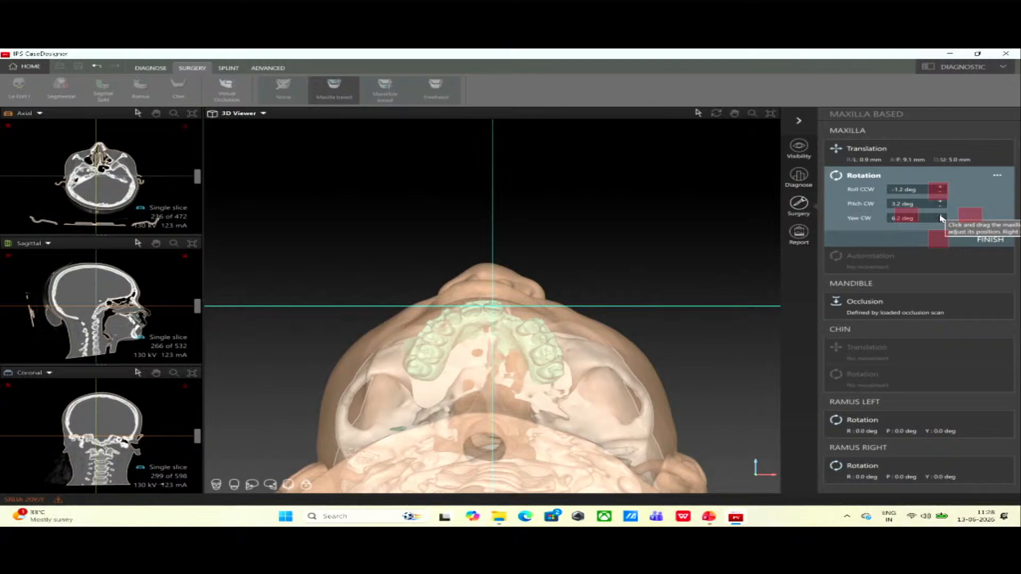
Replace the reference lines with the reference grid to check the upper dental arch's symmetry, and finish the maxilla rotation.
click(262, 114)
click(264, 134)
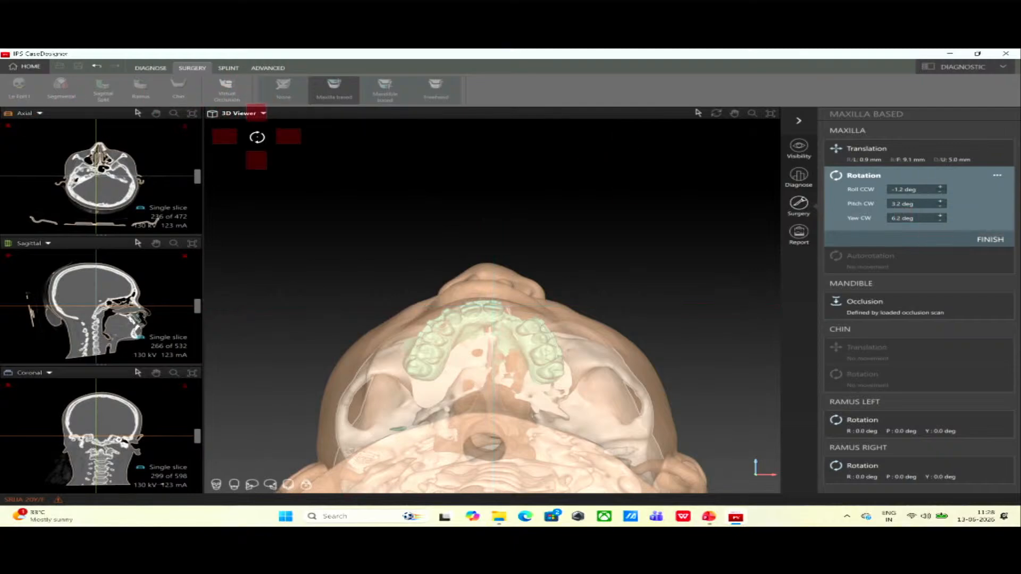
click(236, 114)
click(263, 144)
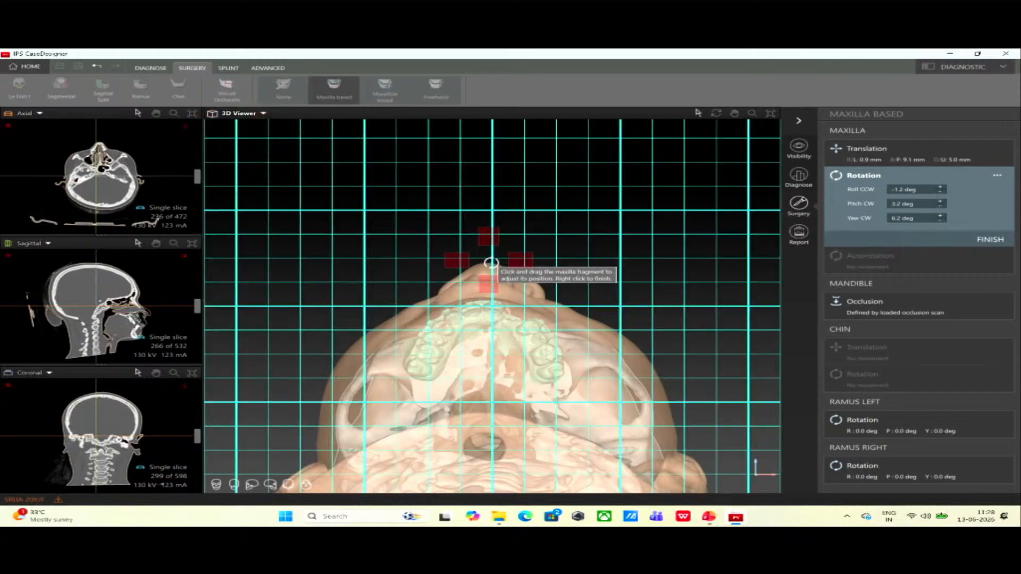
scroll(591, 318, up, 4)
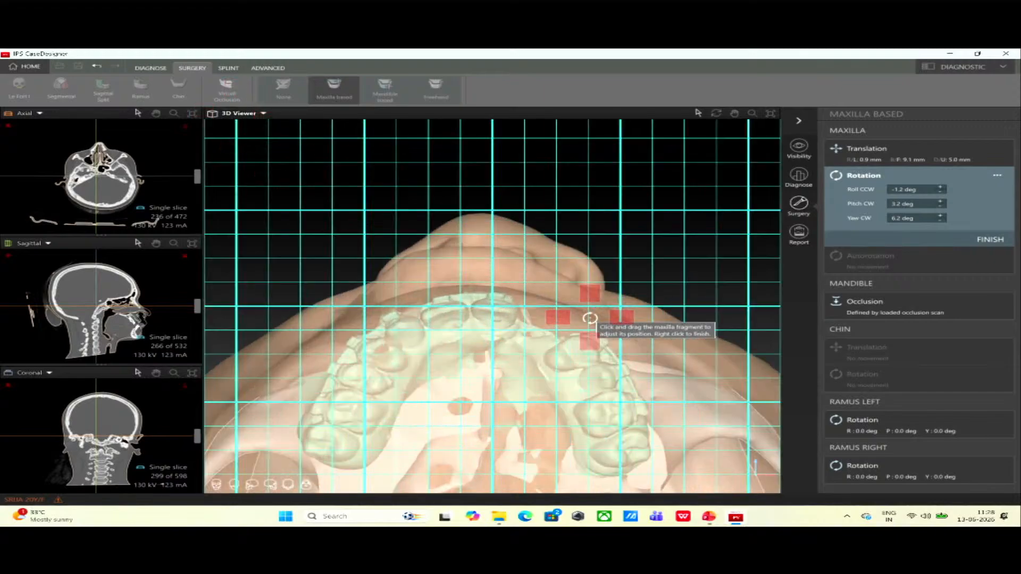
click(734, 113)
drag(589, 235, 427, 439)
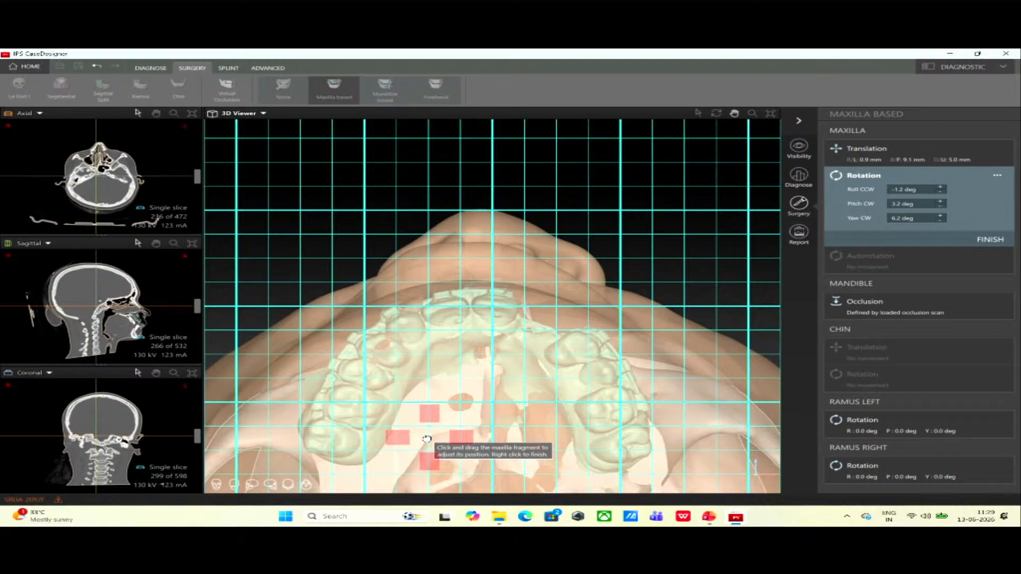
click(990, 240)
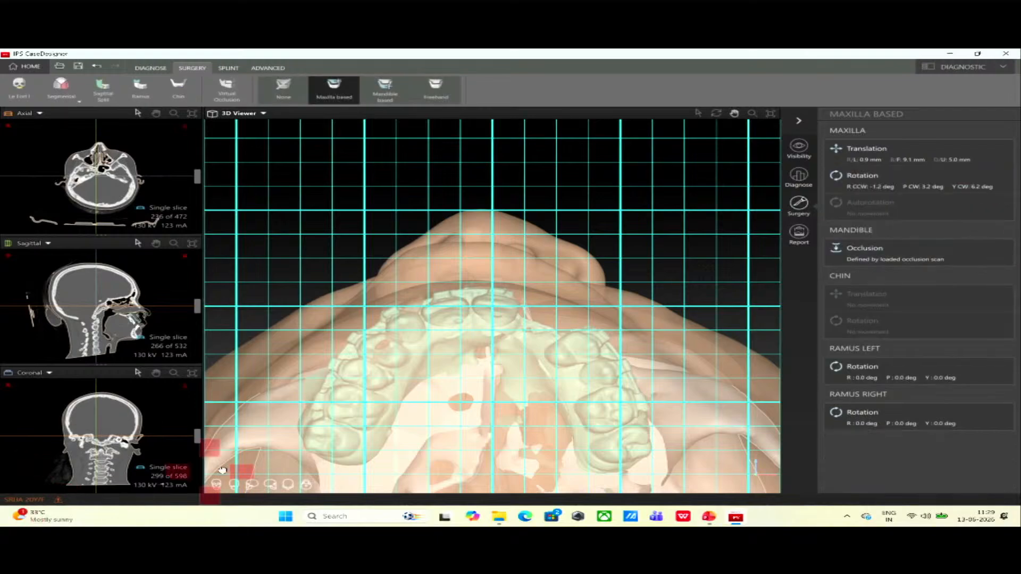
Switch to frontal view and show the left and right ramus and the mandible again.
click(217, 484)
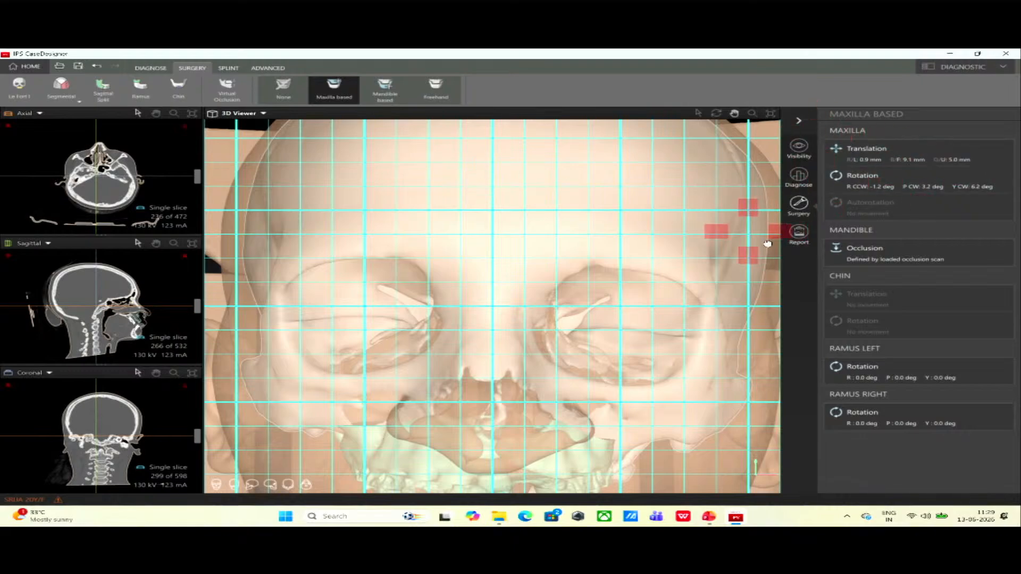
click(799, 148)
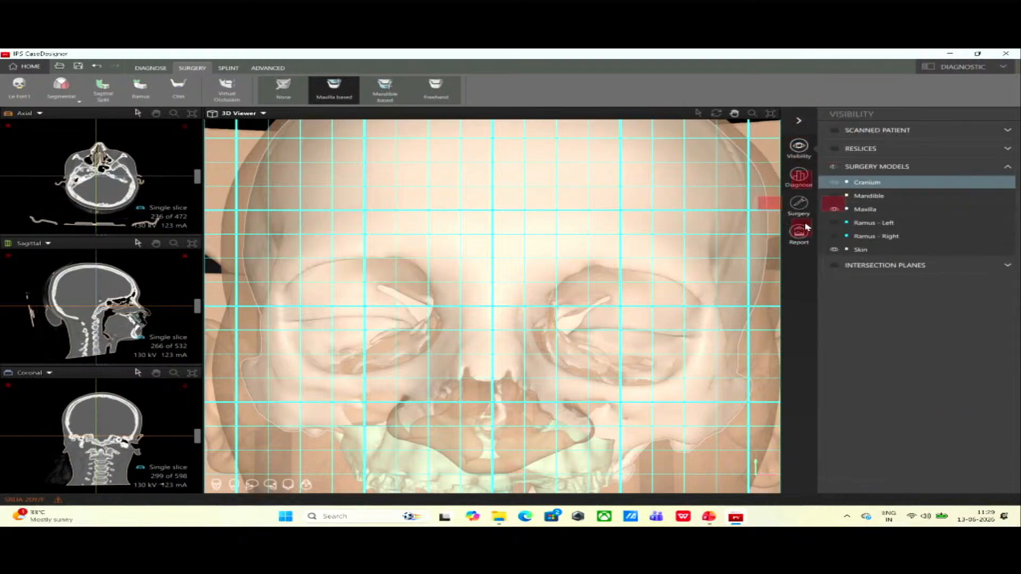
click(834, 236)
click(835, 224)
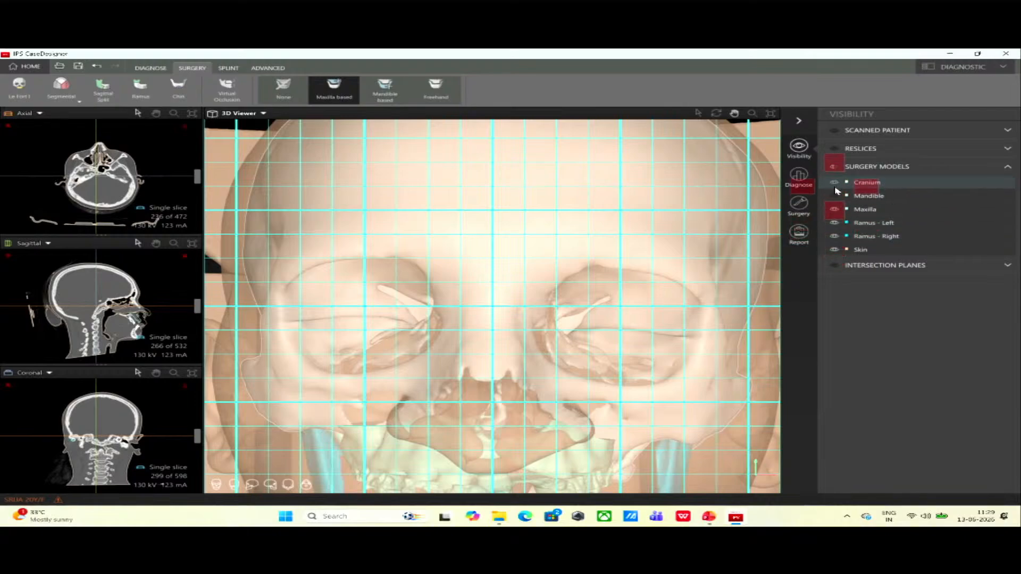
click(834, 182)
click(834, 182)
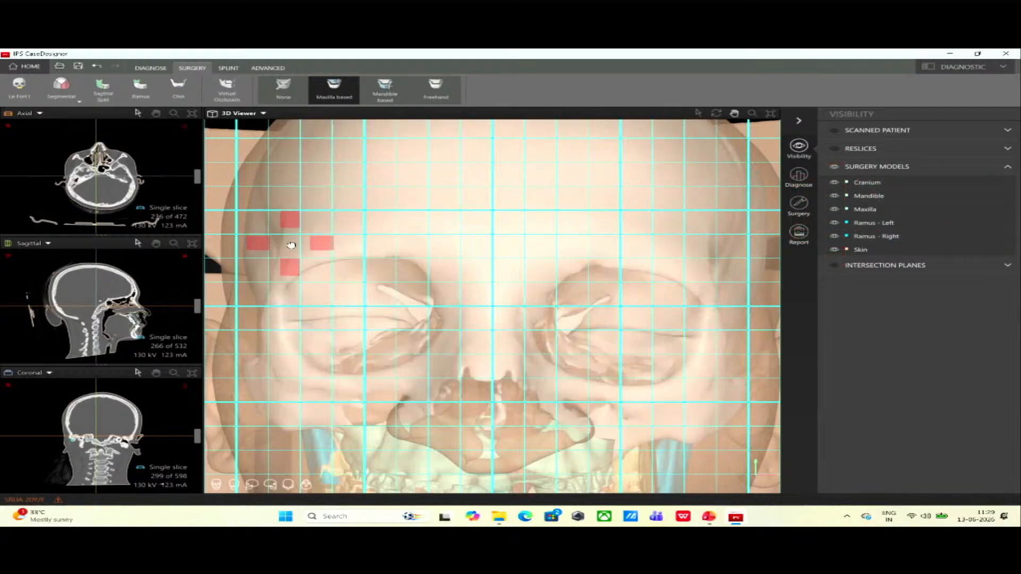
Switch to lateral view showing the whole facial profile and hide the reference grid.
click(272, 487)
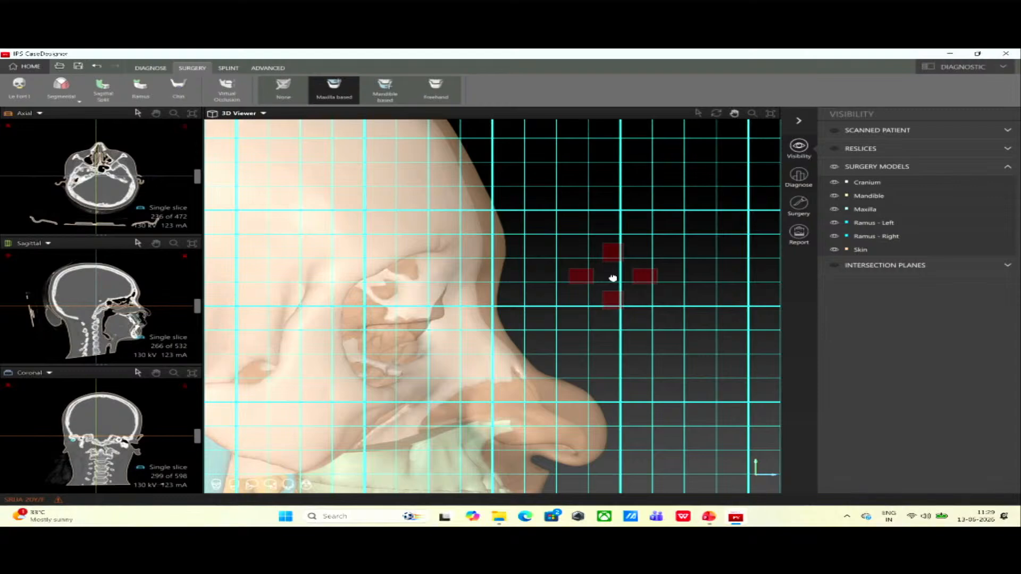
scroll(613, 278, down, 5)
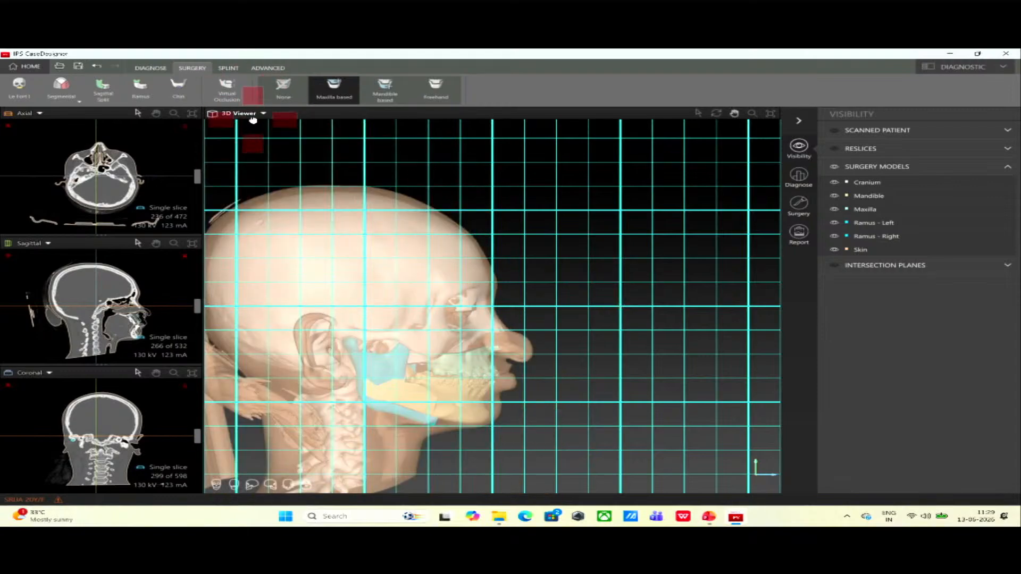
click(254, 117)
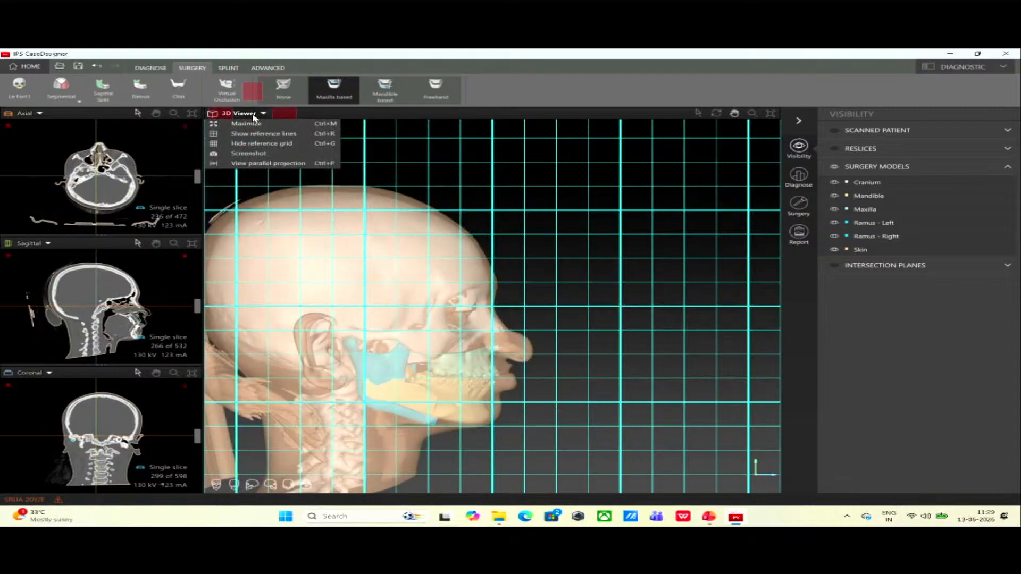
click(258, 144)
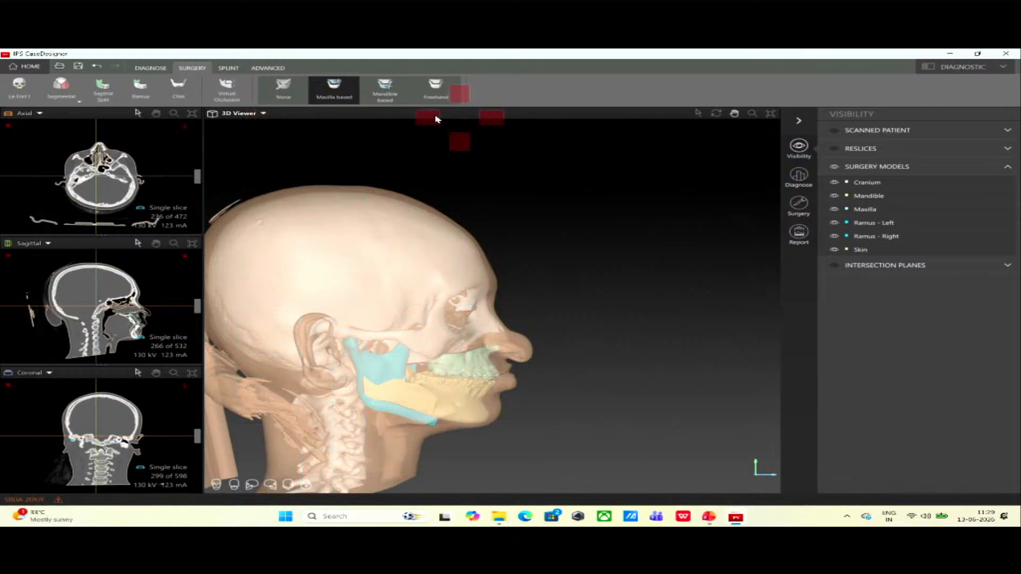
Compare the profile without any planned movement against the maxilla-based plan, ending on the maxilla-based plan.
click(281, 84)
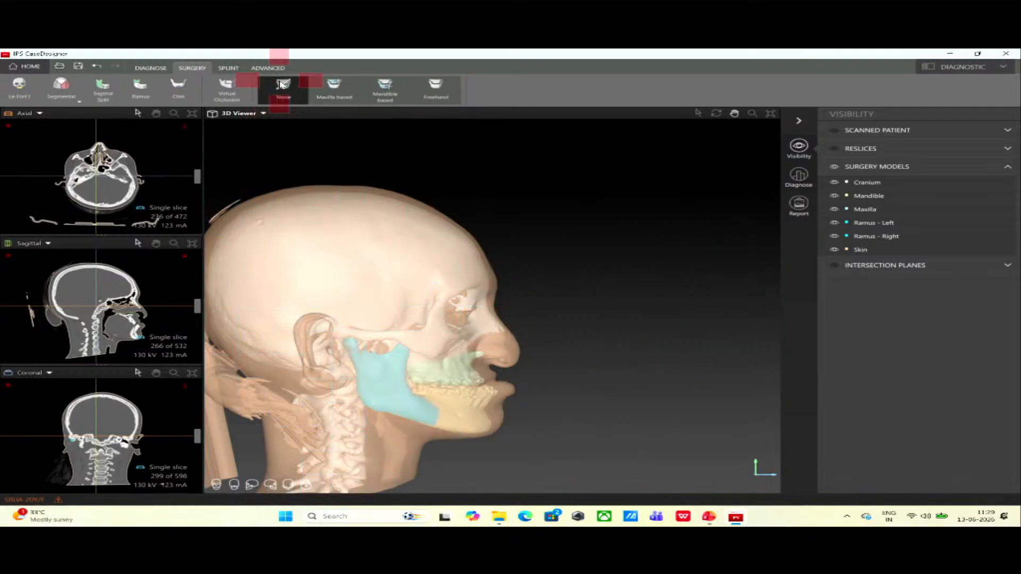
click(351, 92)
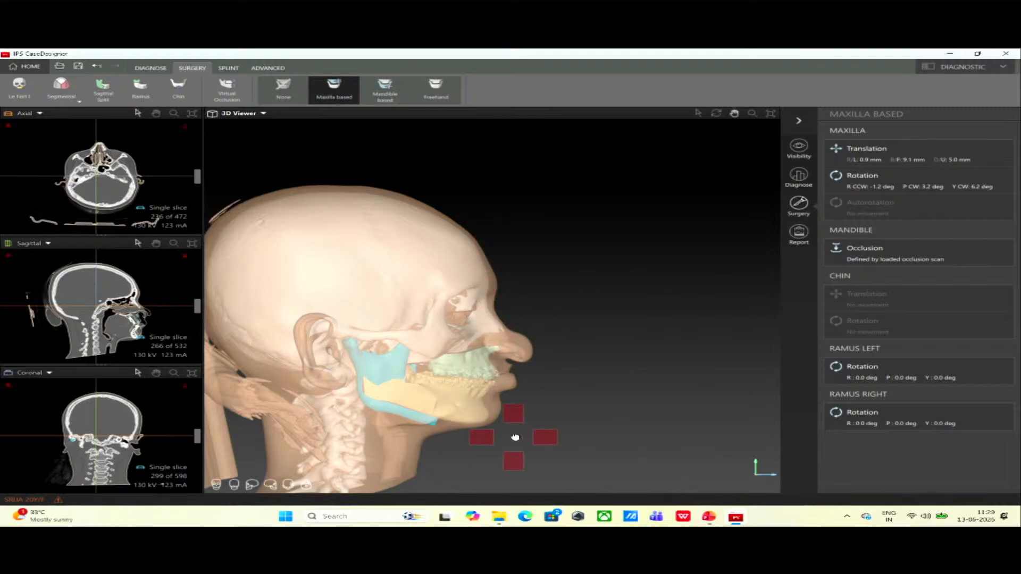
click(284, 90)
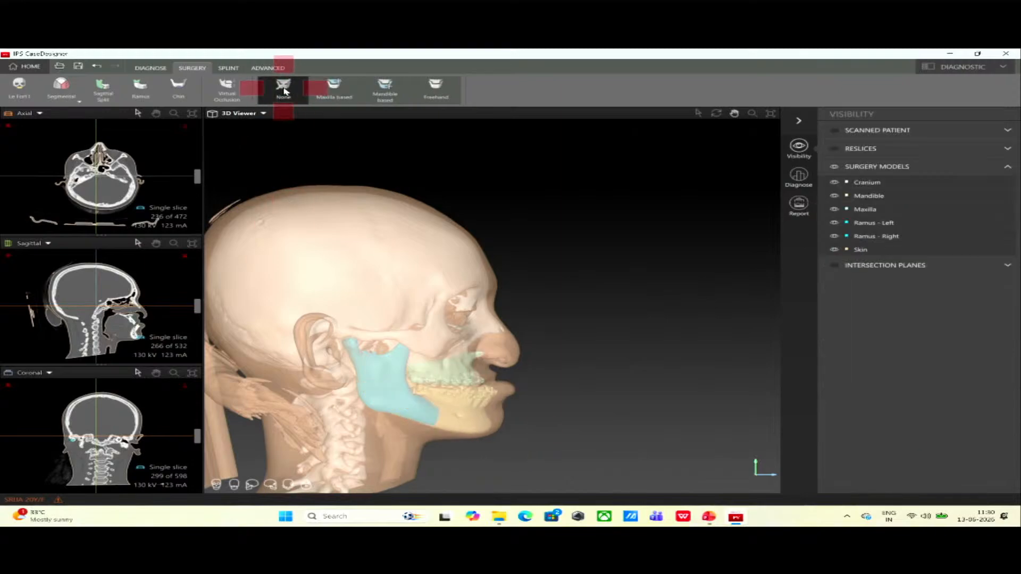
click(325, 94)
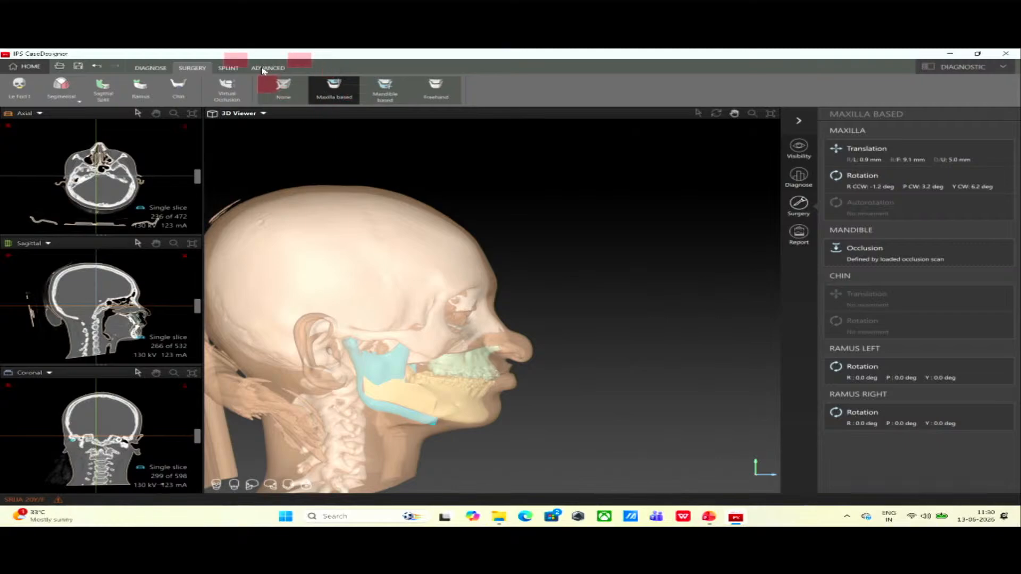
Start creating a surgical splint, agree to save the surgery plan, and name the file test.
click(228, 68)
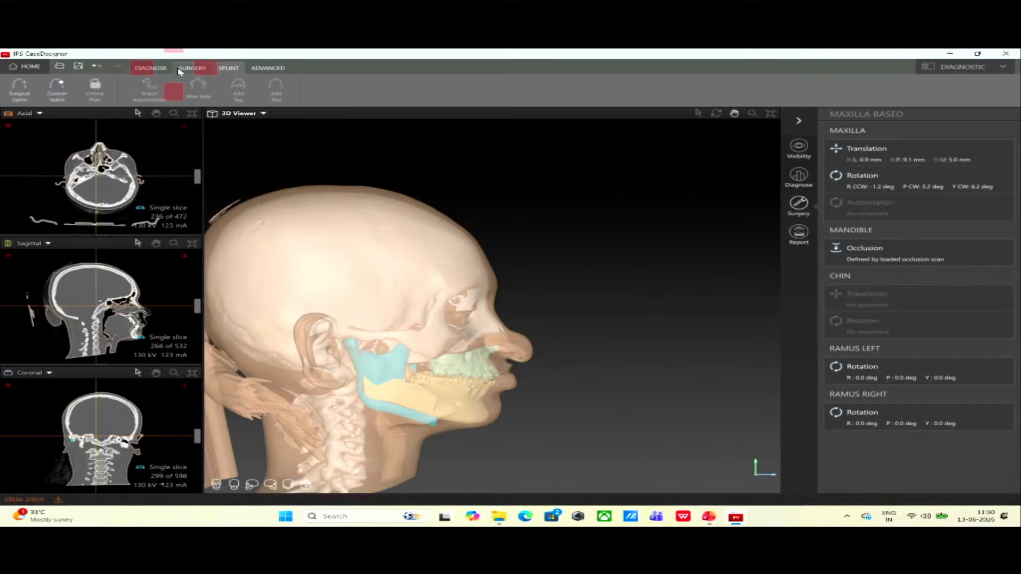
click(22, 96)
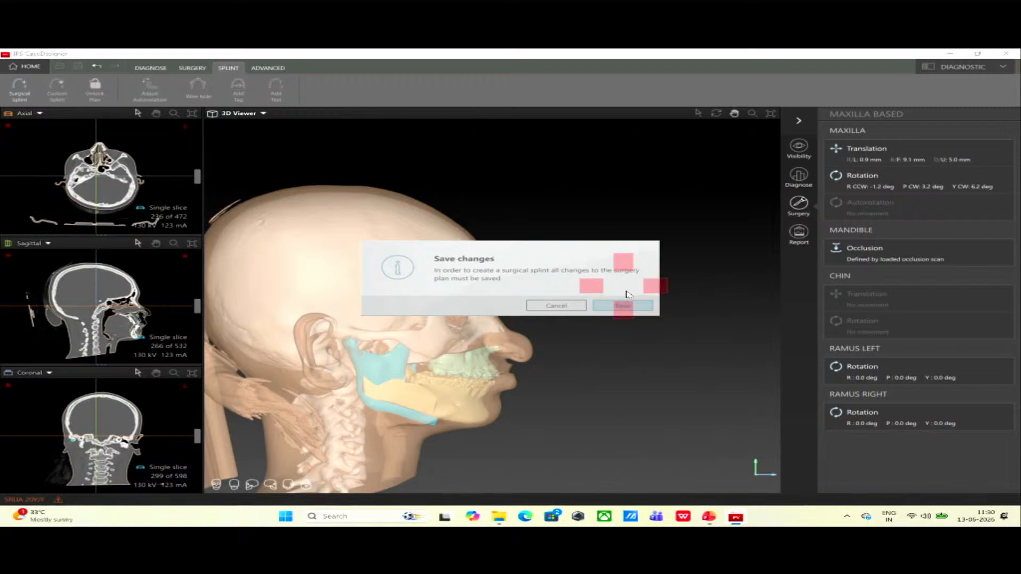
click(638, 307)
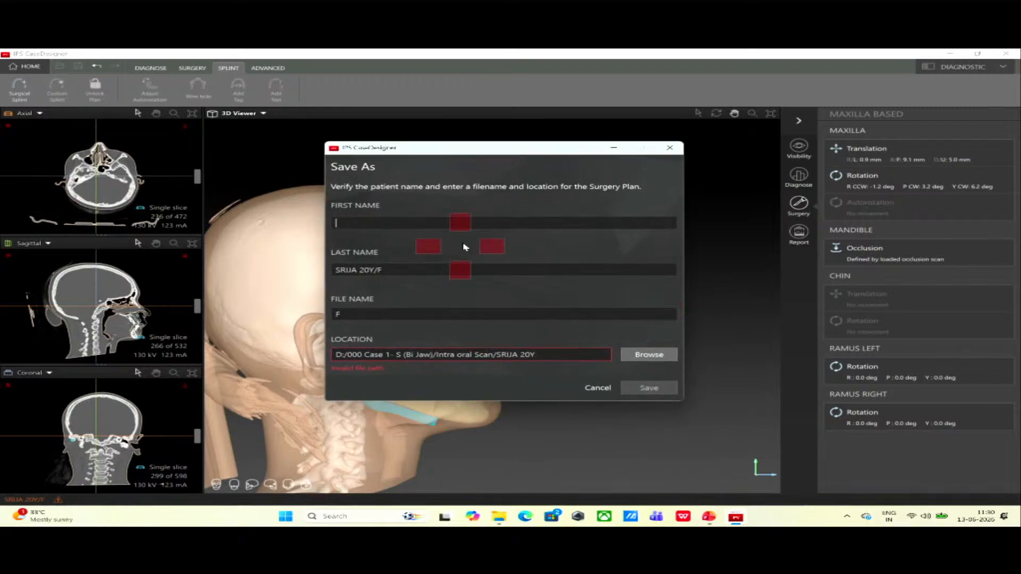
click(355, 315)
key(BackSpace)
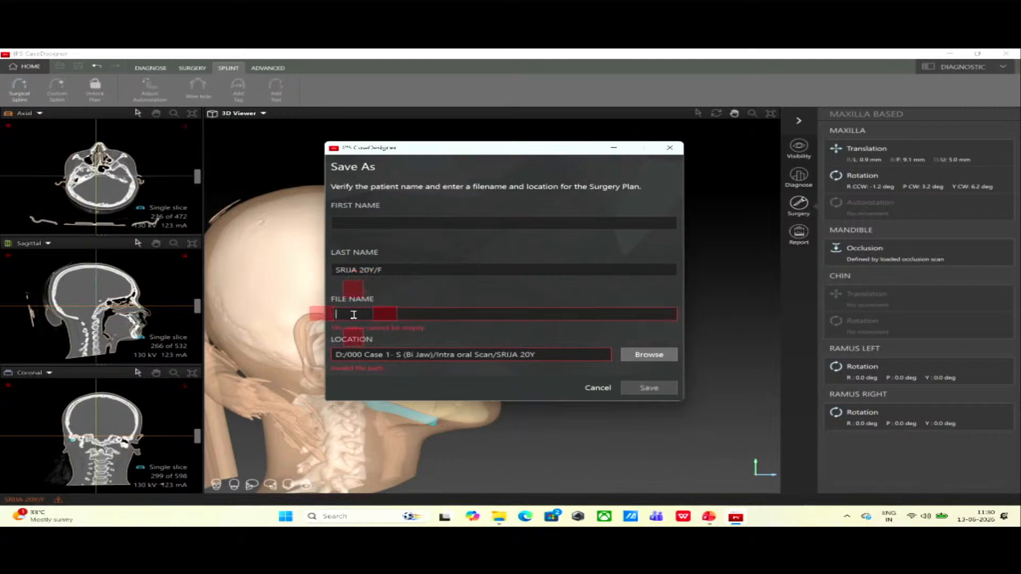
text(test)
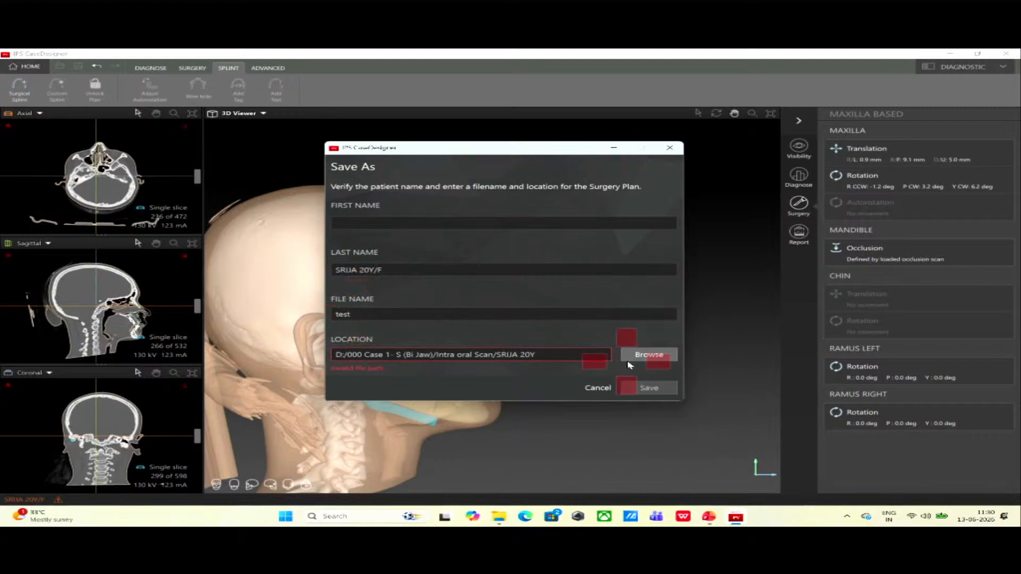
Set the save location to D:/000 Case 1- S (Bi Jaw)/Intra oral Scan, fill in the patient's first name and save the plan.
click(644, 355)
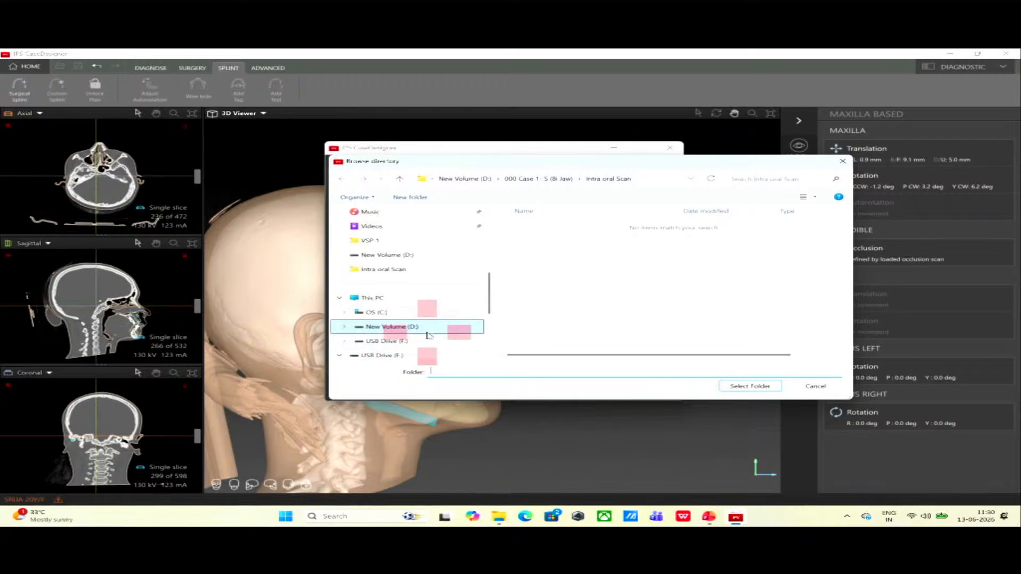
click(756, 387)
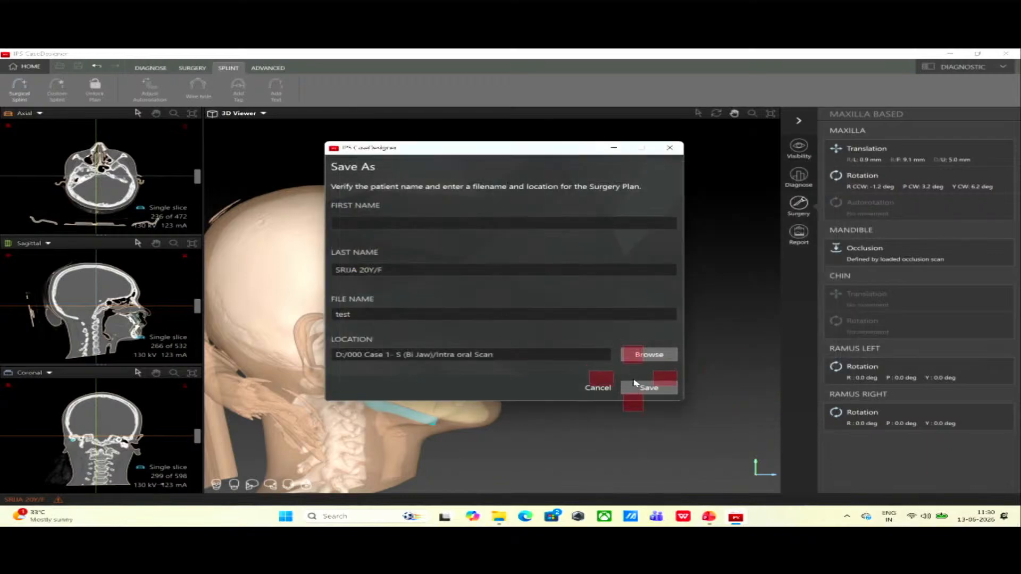
click(650, 395)
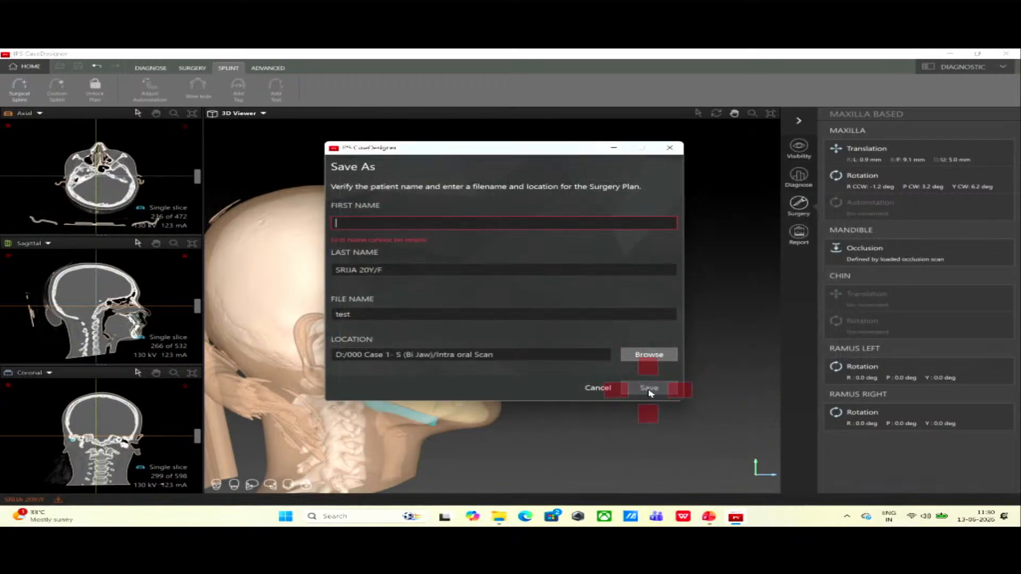
text(1)
click(649, 389)
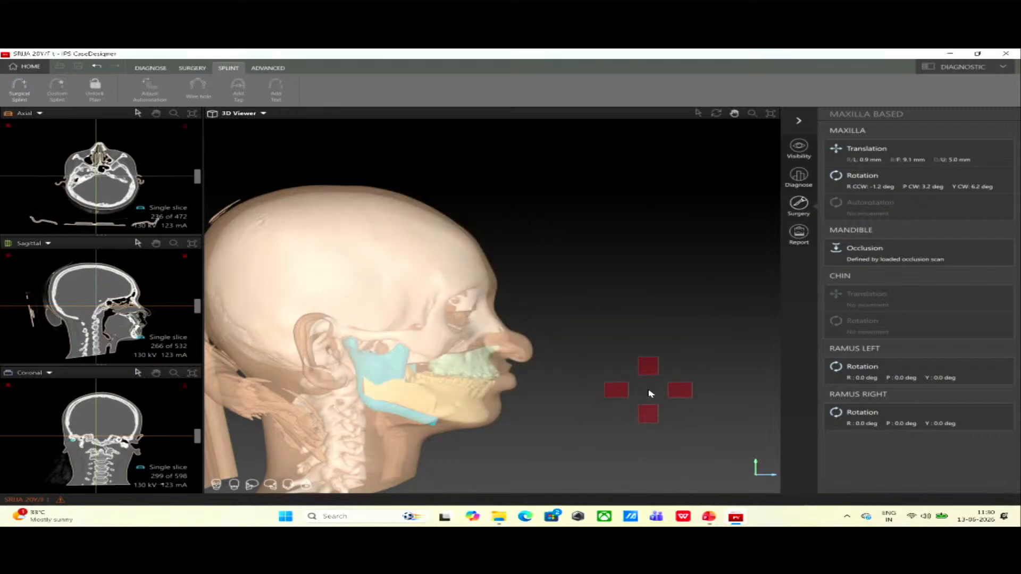
Start the surgical splint setup, keep Maxilla first as the splint type and 0.0 deg mandible autorotation, and proceed to the splint range.
click(20, 95)
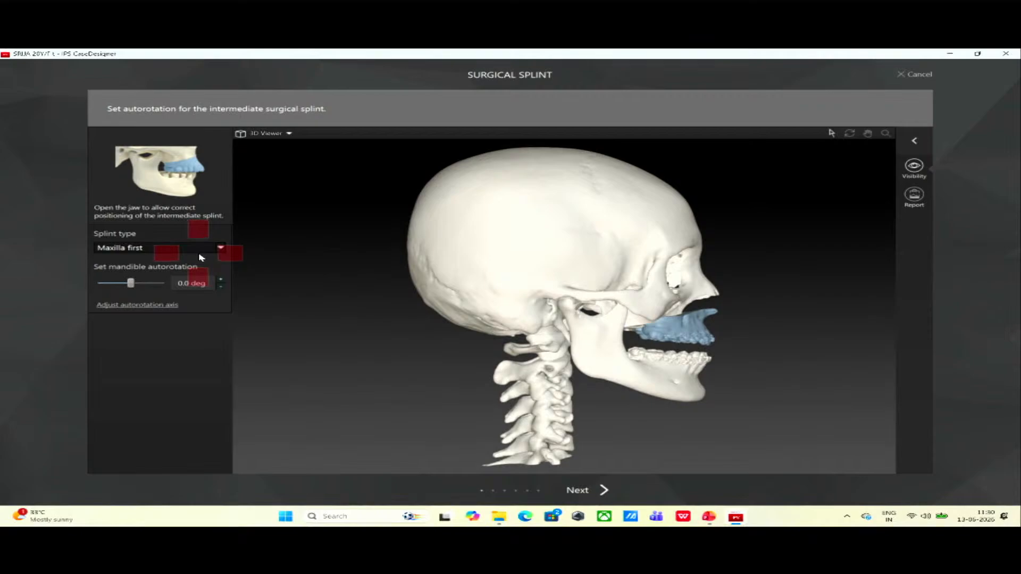
click(181, 249)
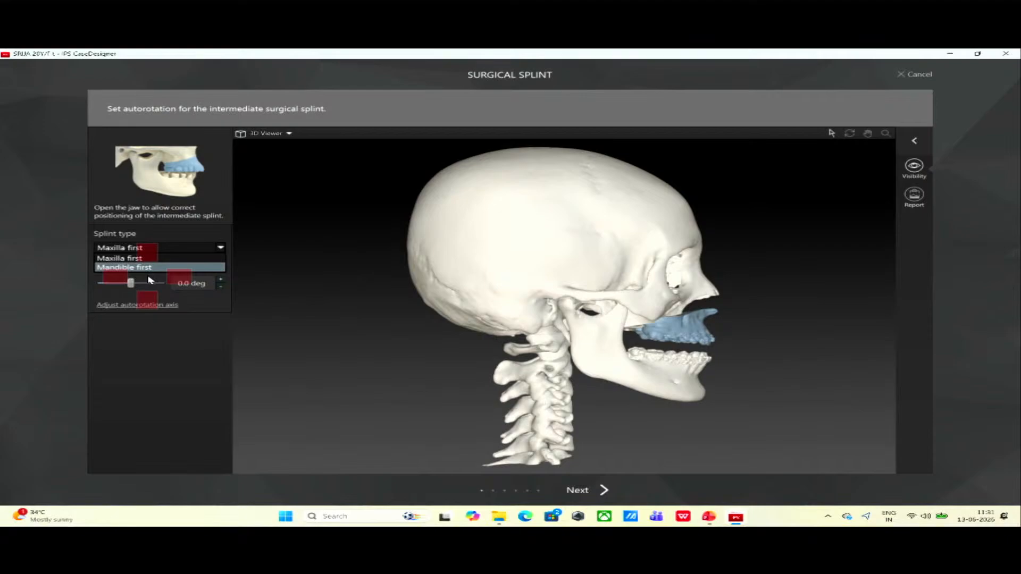
click(149, 274)
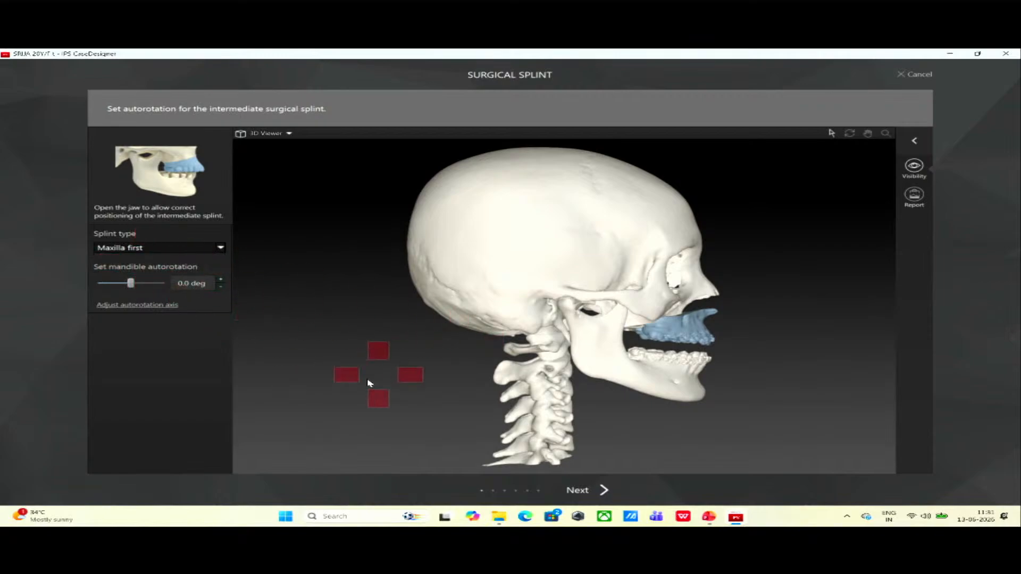
click(578, 490)
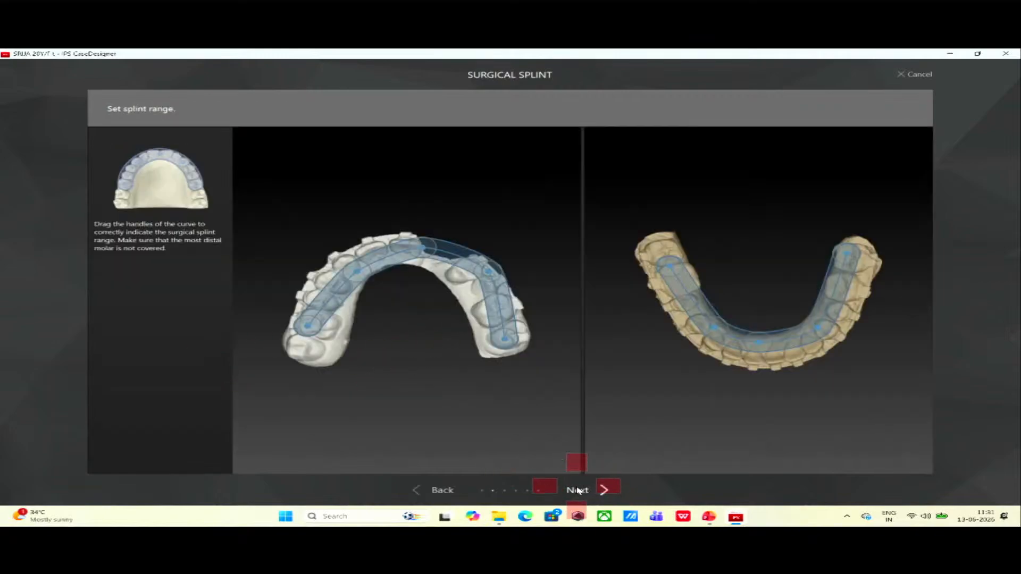
Reposition the splint range curve's handles on the upper arch so the curve follows the centre of the teeth.
drag(305, 328, 306, 347)
drag(362, 269, 340, 276)
drag(419, 254, 380, 247)
drag(487, 270, 459, 269)
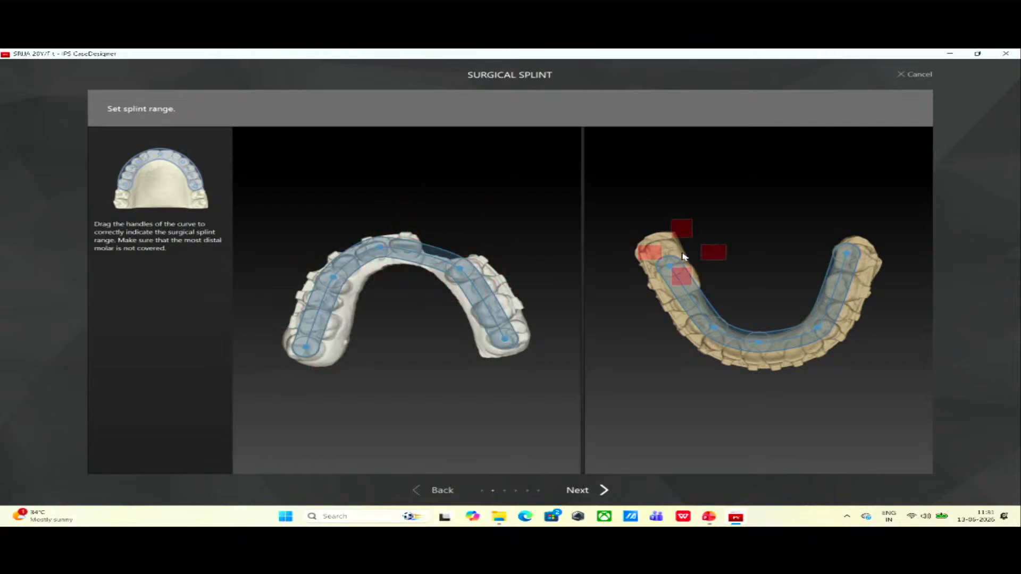
Reposition the splint range curve's handles on the lower arch to follow the teeth, and accept the splint range.
drag(715, 328, 772, 357)
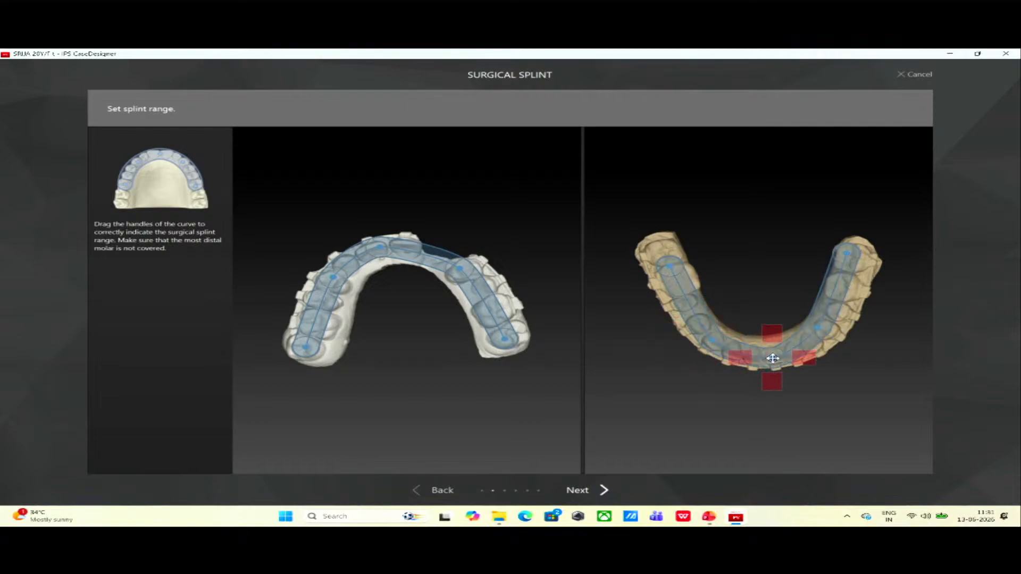
drag(819, 327, 827, 335)
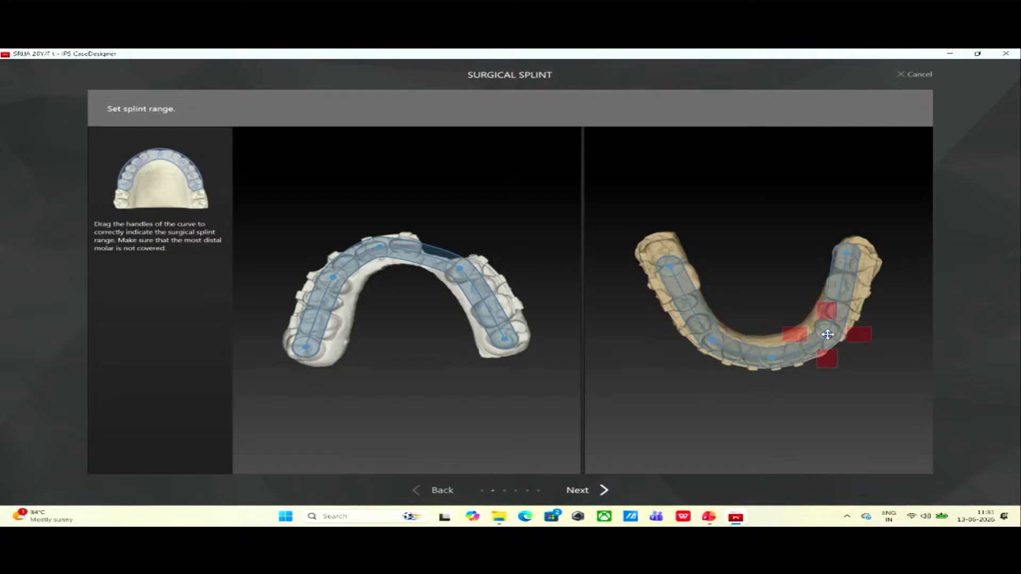
click(854, 258)
click(852, 258)
drag(853, 258, 857, 263)
click(587, 490)
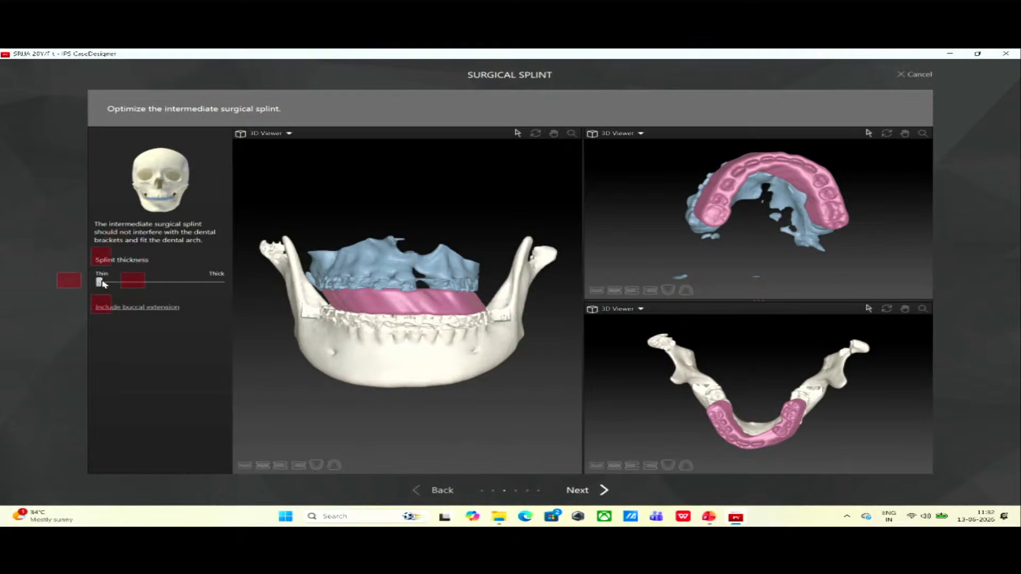
Set the intermediate splint's thickness about midway between thin and thick, and include a buccal extension with four wire-holes around the arch's outer front.
drag(99, 282, 163, 282)
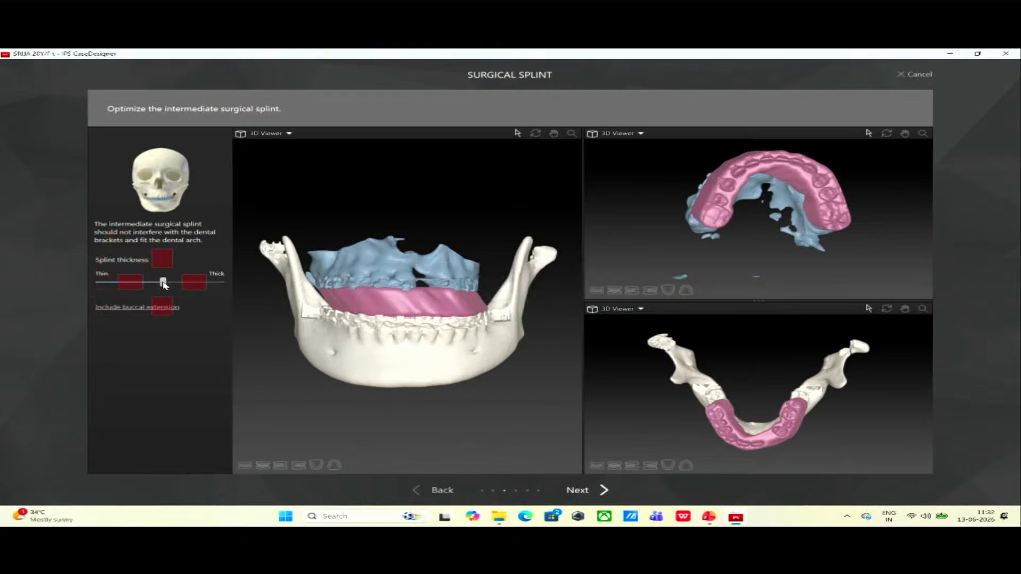
click(141, 307)
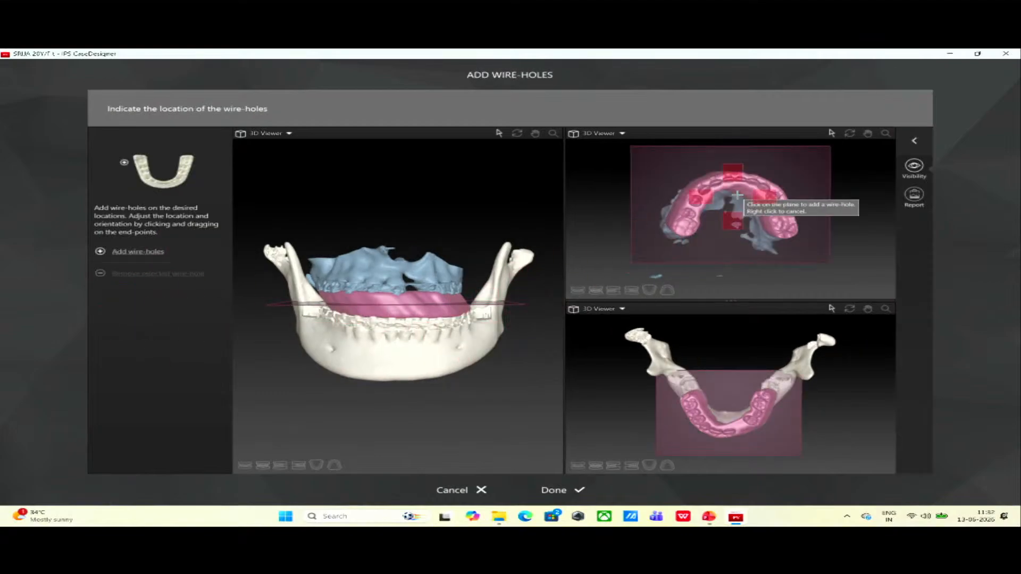
click(670, 186)
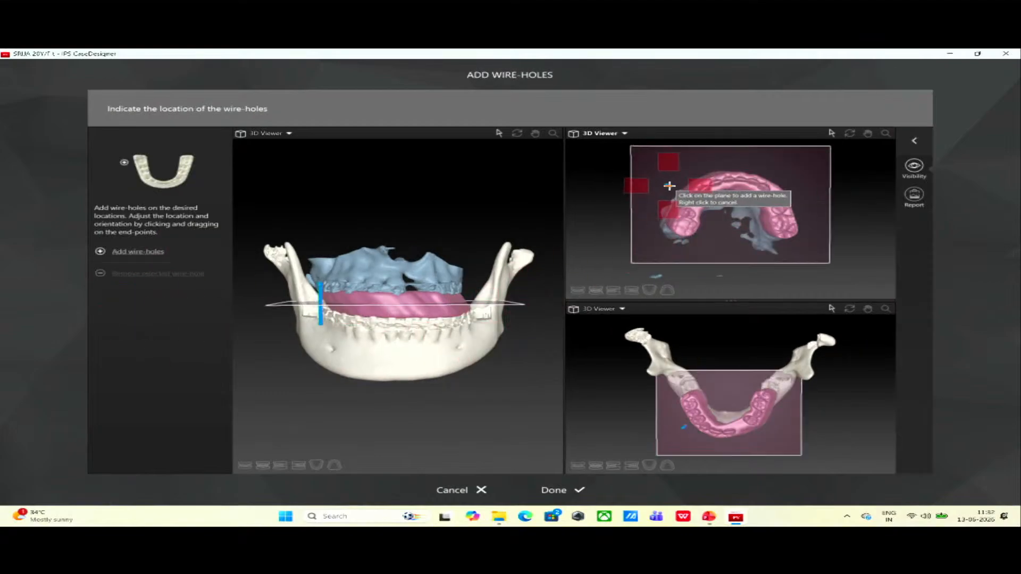
click(709, 168)
click(755, 169)
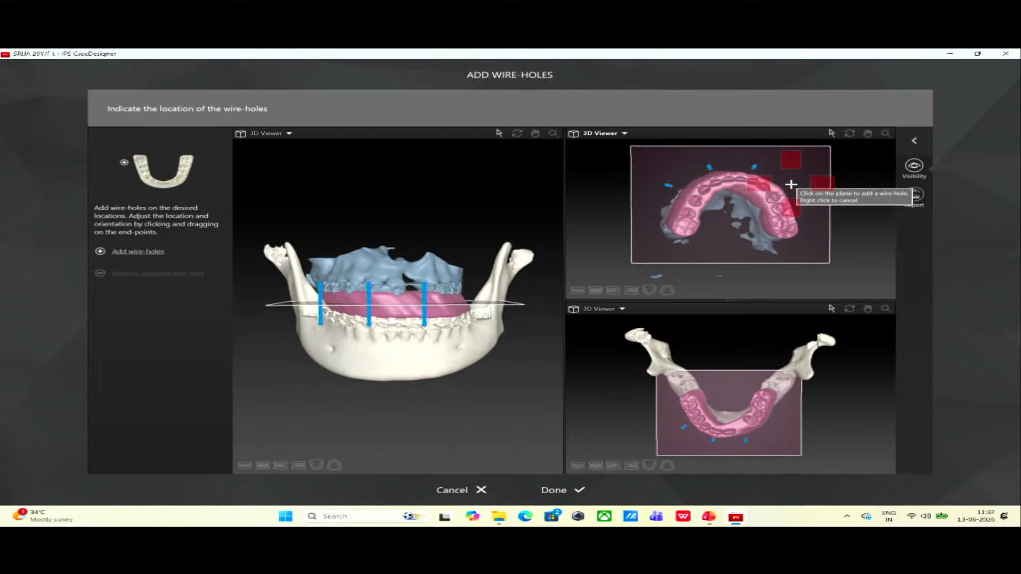
click(791, 184)
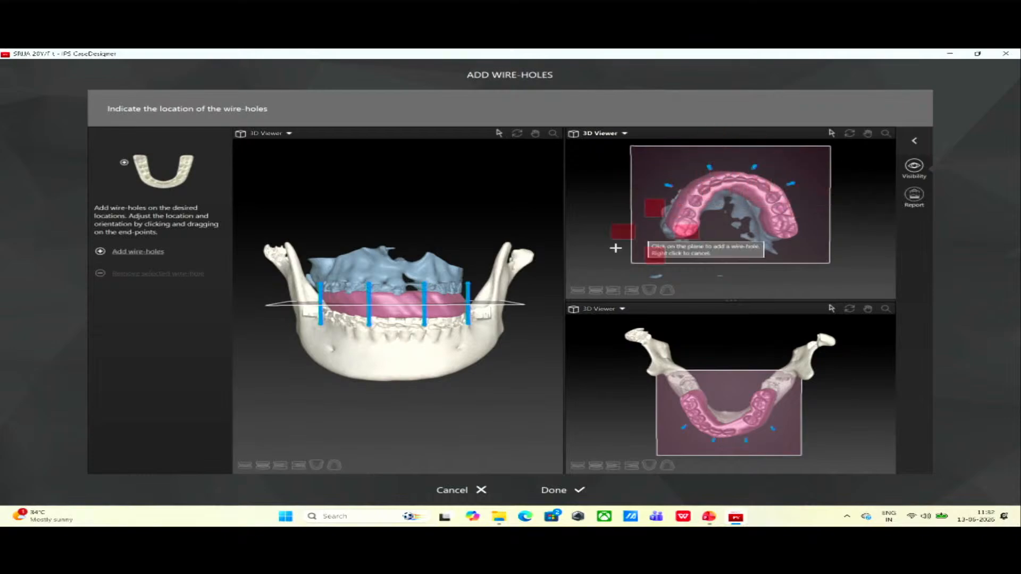
click(553, 492)
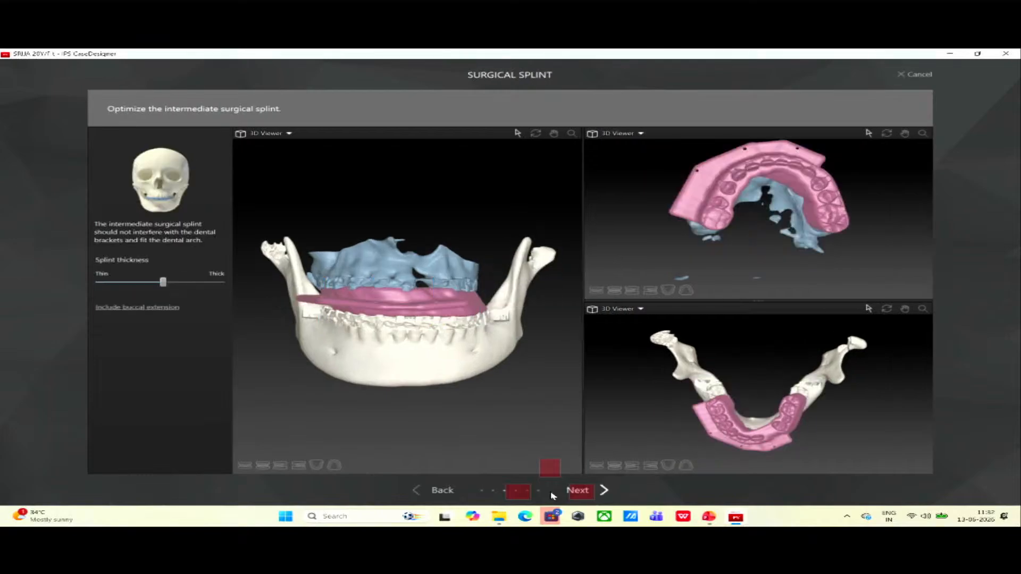
Accept the intermediate splint and the final splint at its thinnest setting without label text, and finalize the splints for the surgical plan.
click(577, 493)
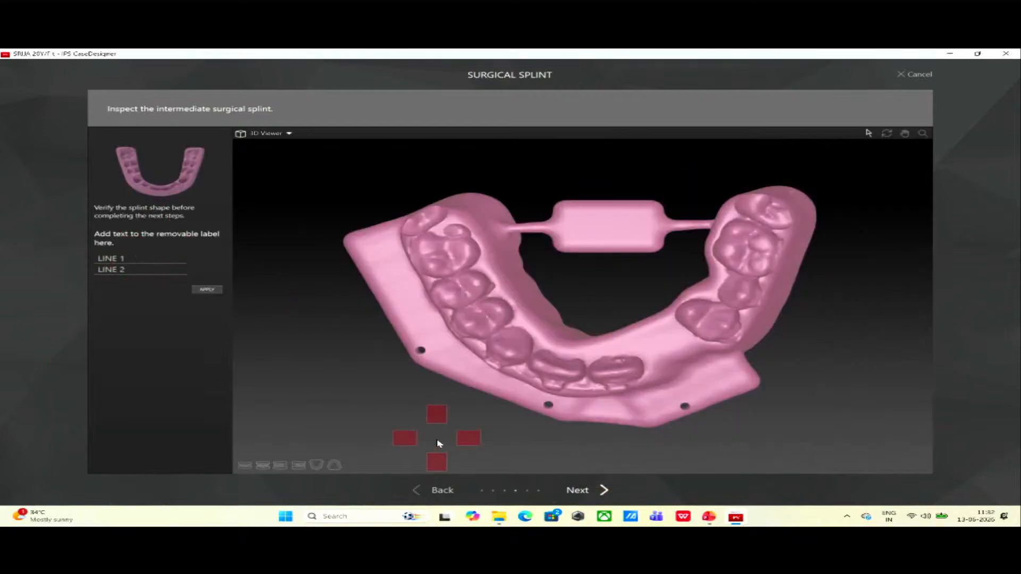
click(577, 491)
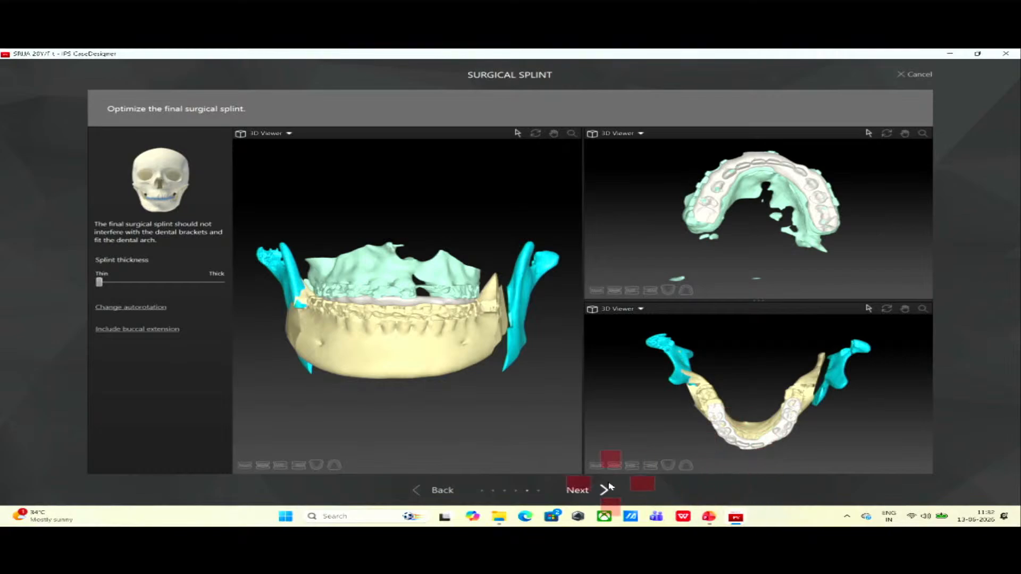
click(586, 489)
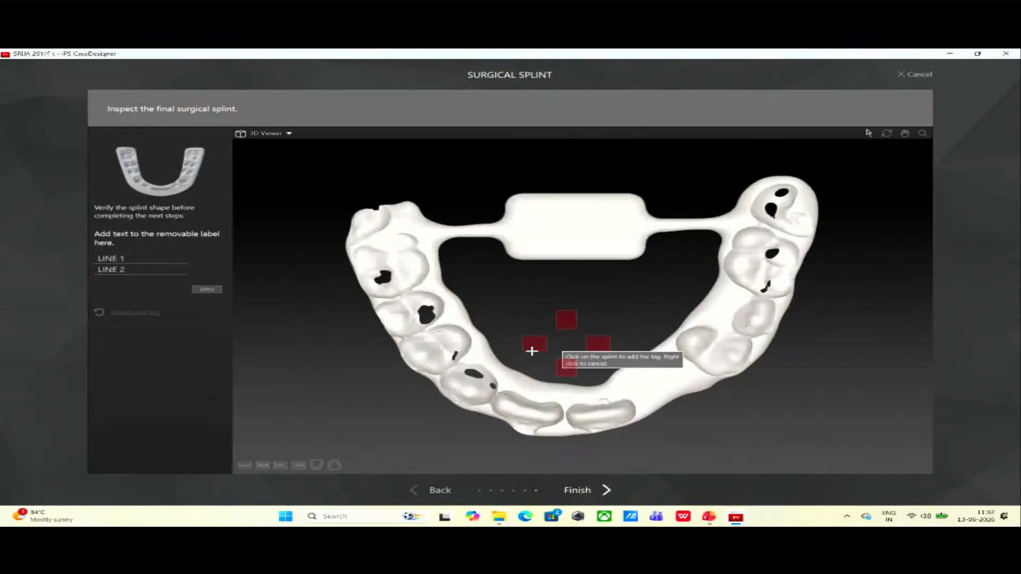
click(583, 495)
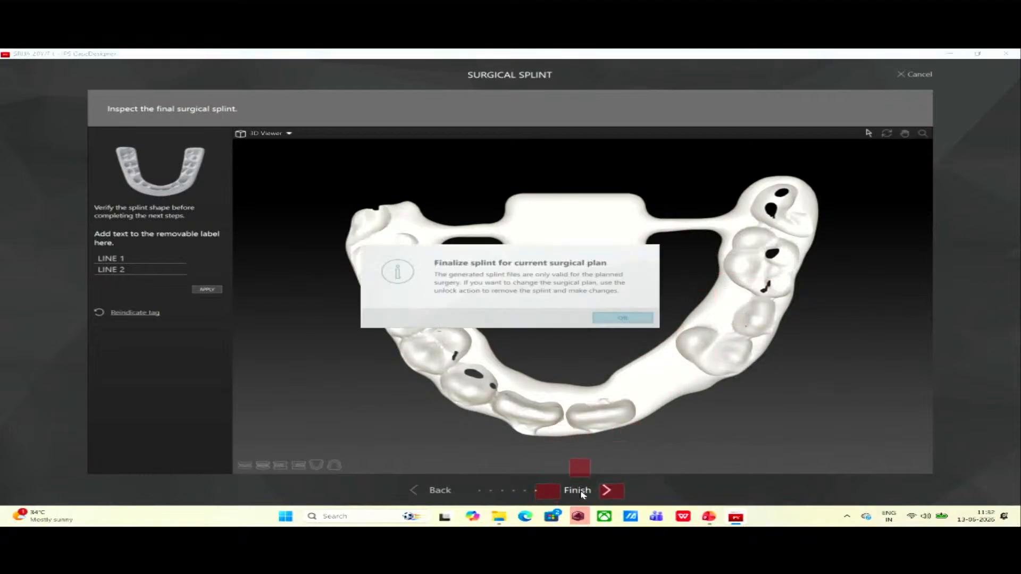
click(624, 319)
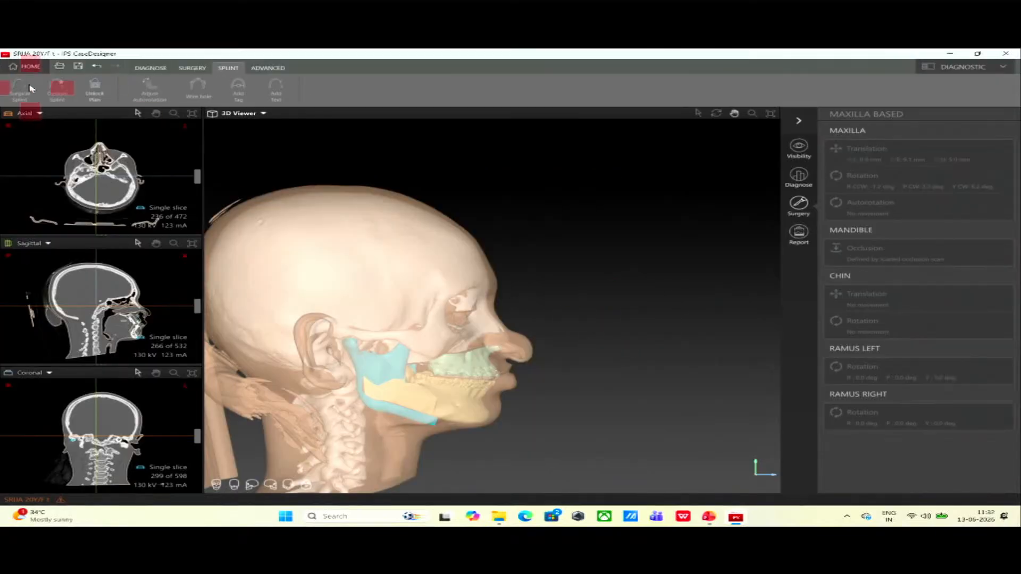
Create and export a case report using the Basic template, with the screenshots option switched off.
click(23, 68)
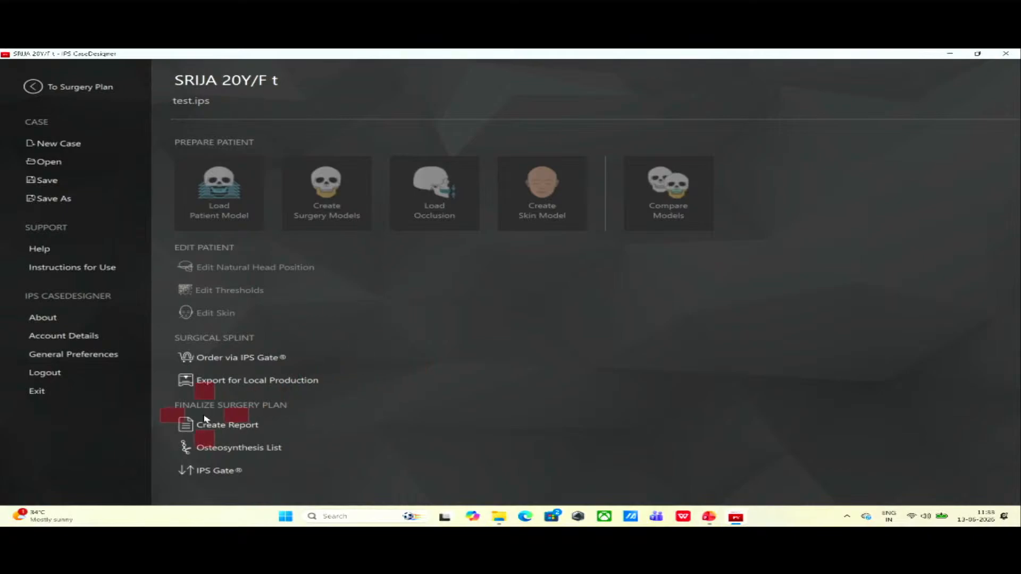
click(218, 430)
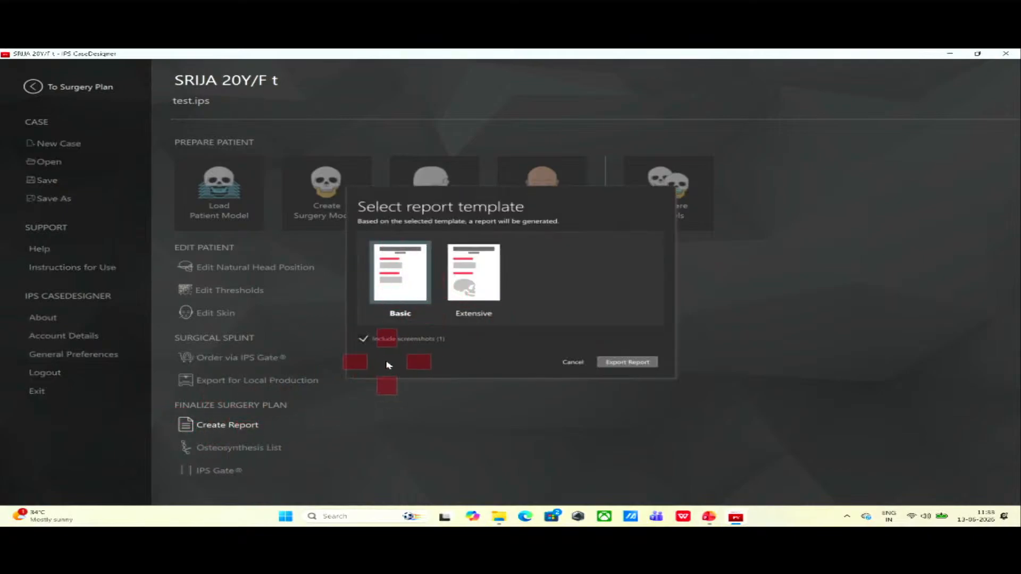
click(363, 338)
click(638, 363)
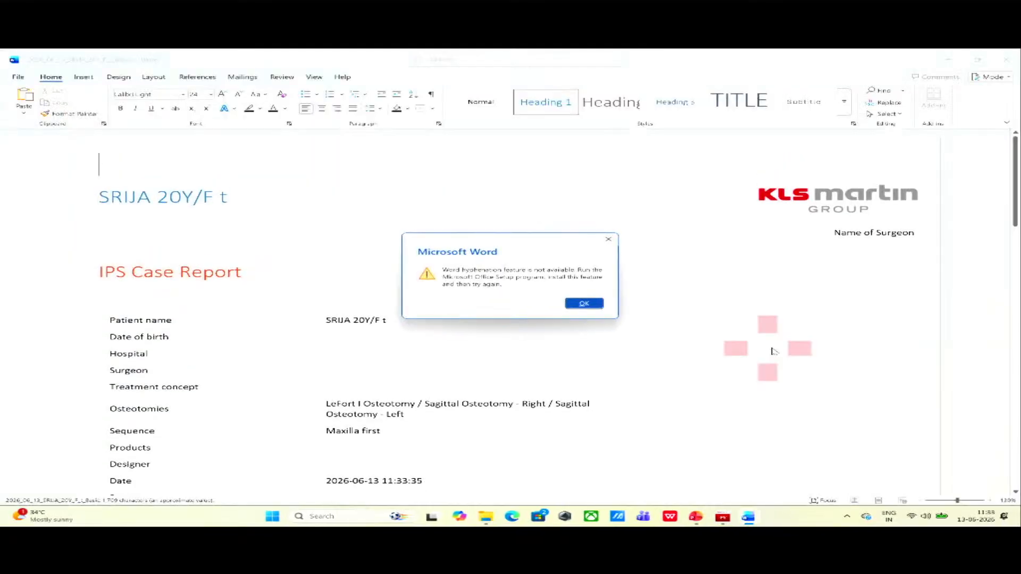
Examine the exported case report in Word, from the patient details through the planning summary images.
click(585, 304)
scroll(745, 326, down, 5)
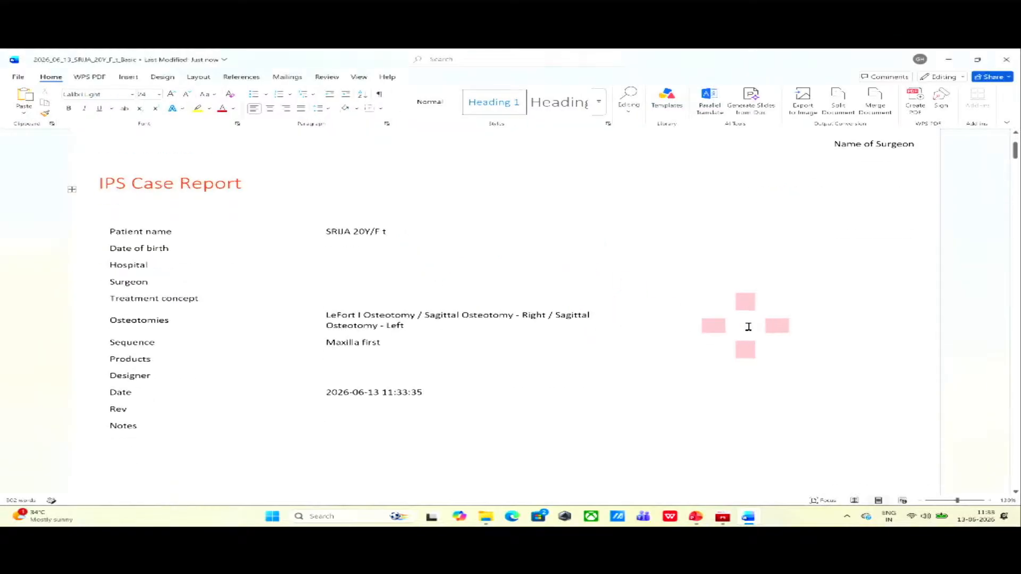
scroll(745, 326, down, 8)
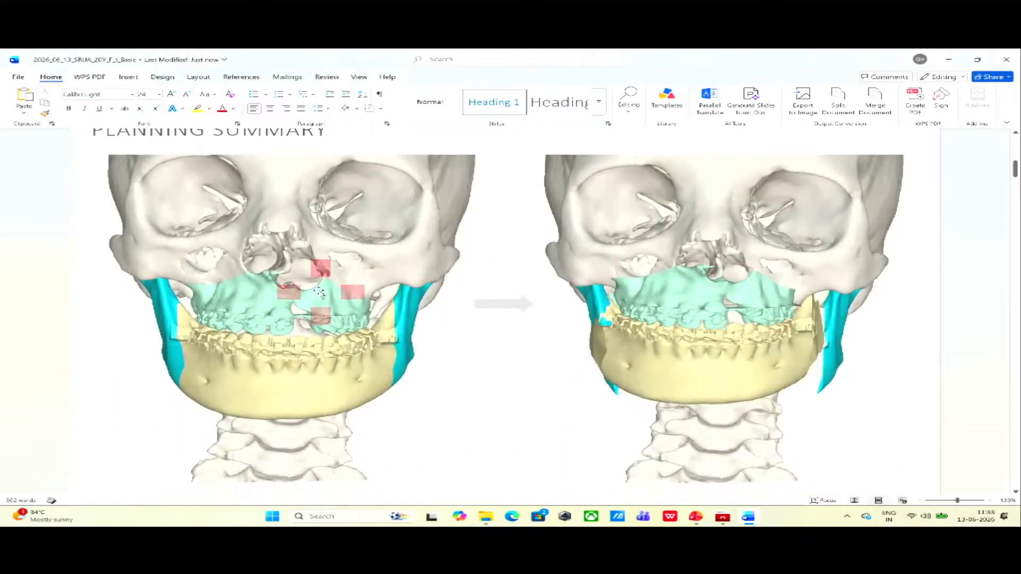